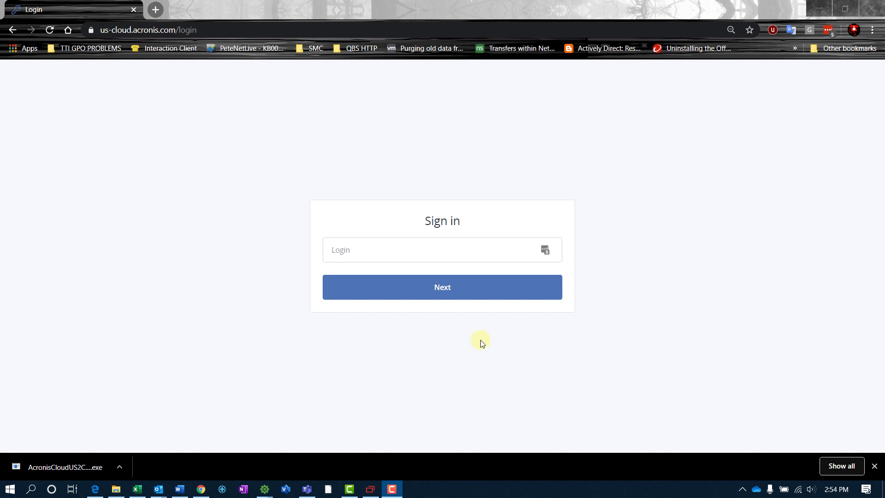
# Open the Acronis Activate account email full-screen and highlight the account login it contains.
pyautogui.moveTo(158, 490)
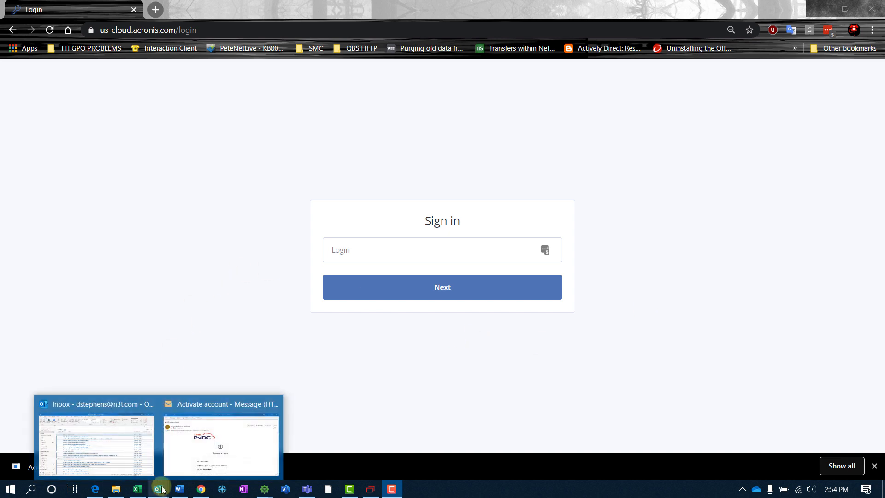
pyautogui.click(217, 438)
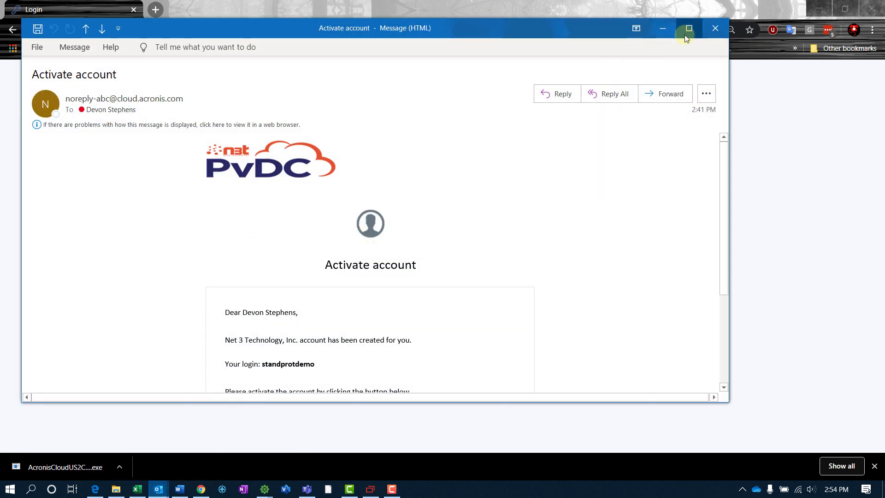
pyautogui.click(688, 28)
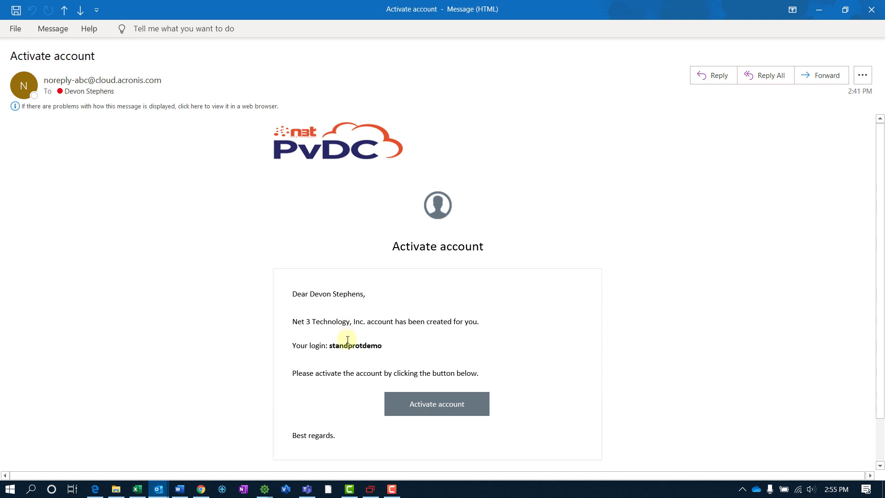
pyautogui.scroll(-1, 327, 318)
pyautogui.moveTo(331, 317); pyautogui.dragTo(385, 318)
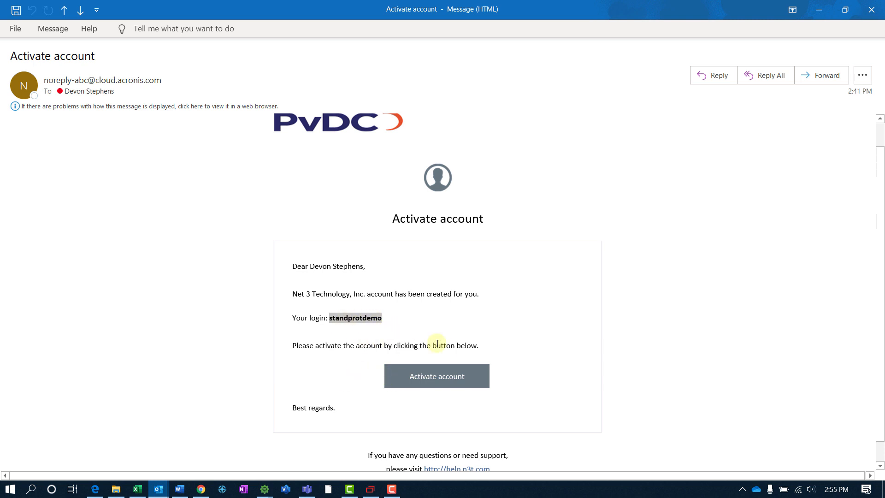
# Follow the activation link, then enter and confirm a new account password.
pyautogui.click(438, 377)
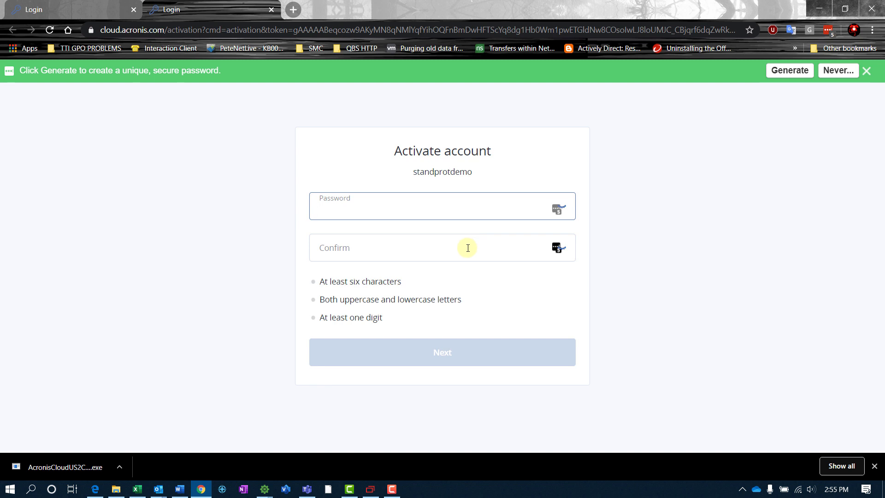
pyautogui.write('••')
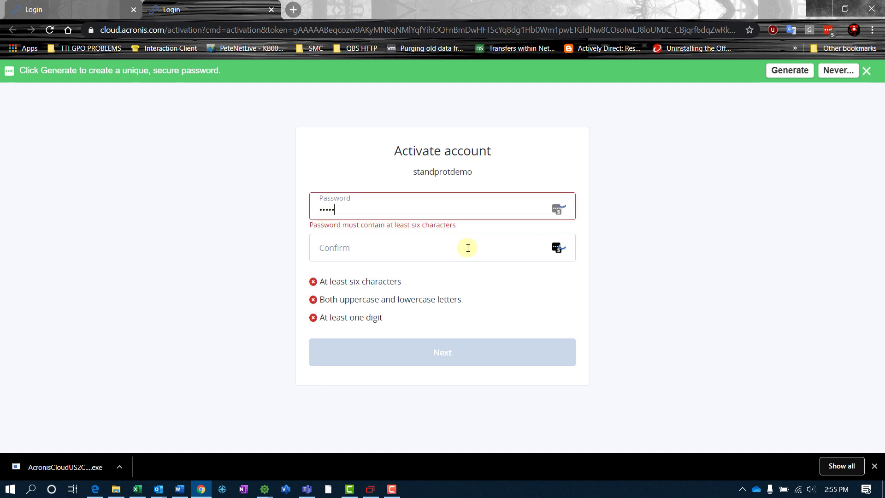
pyautogui.click(468, 248)
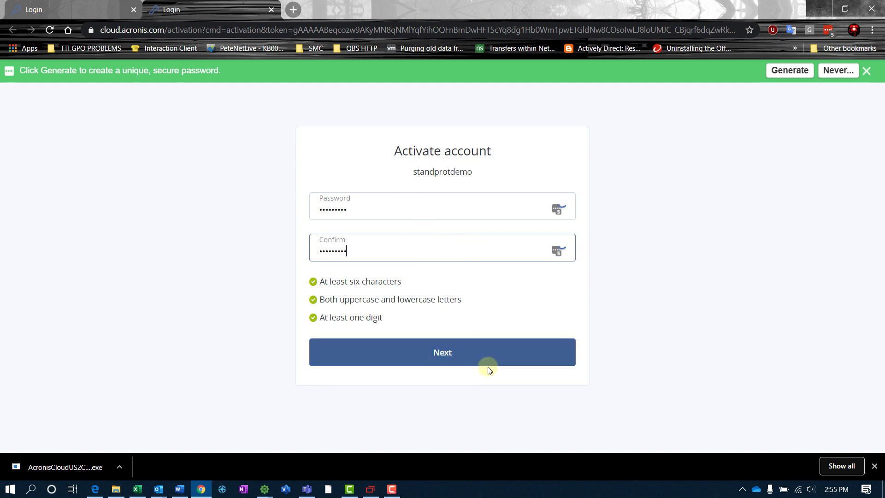
pyautogui.click(452, 358)
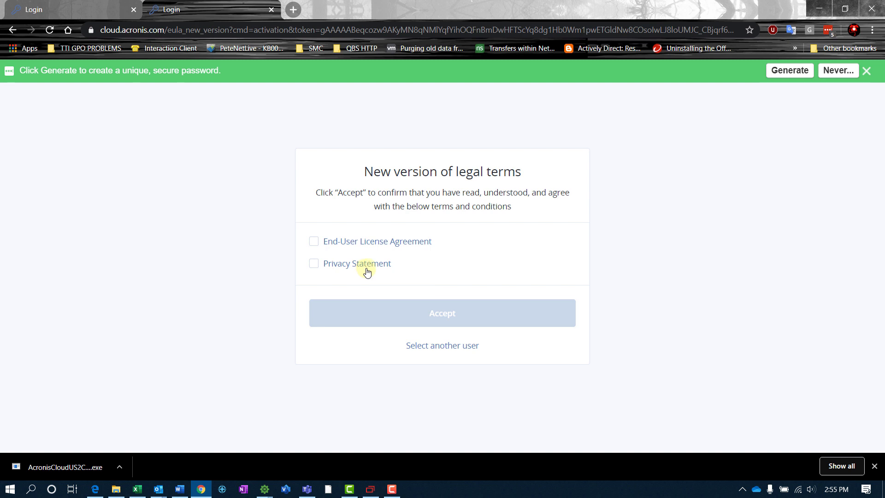
# Agree to the End-User License Agreement and Privacy Statement and accept the legal terms.
pyautogui.click(313, 243)
pyautogui.click(314, 264)
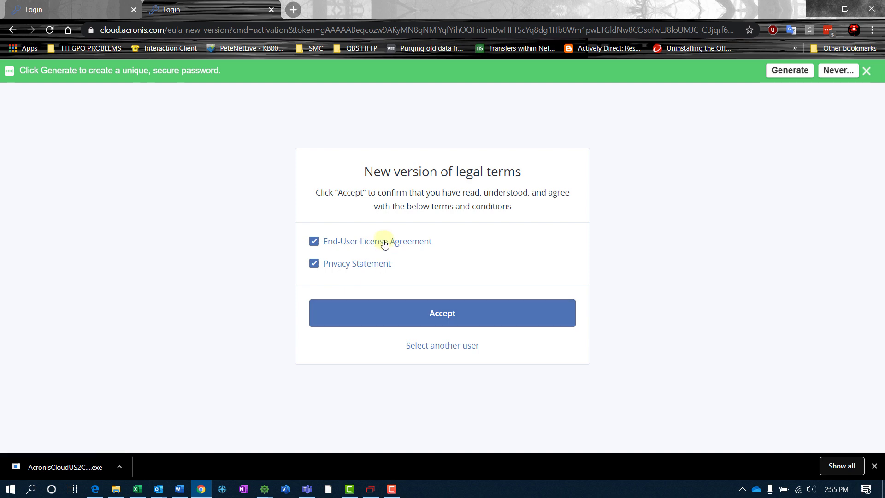
pyautogui.click(381, 312)
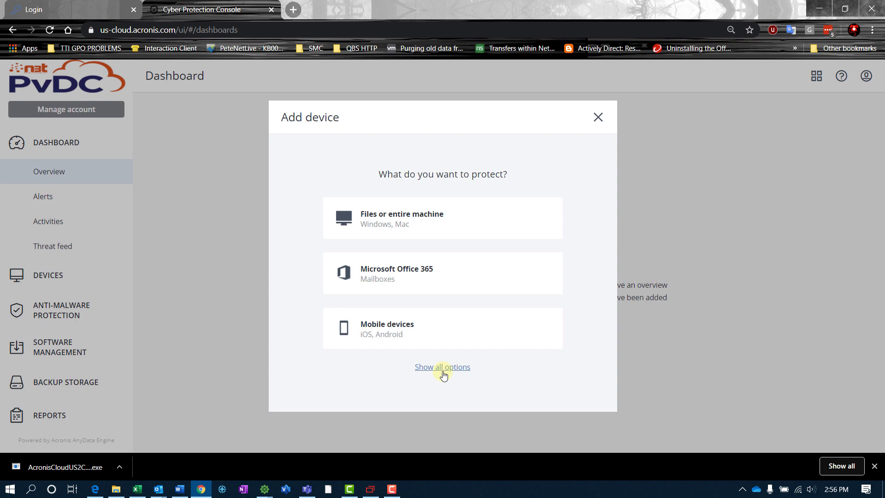
# Choose Files or entire machine and save the Agent for Windows installer to Downloads.
pyautogui.click(422, 222)
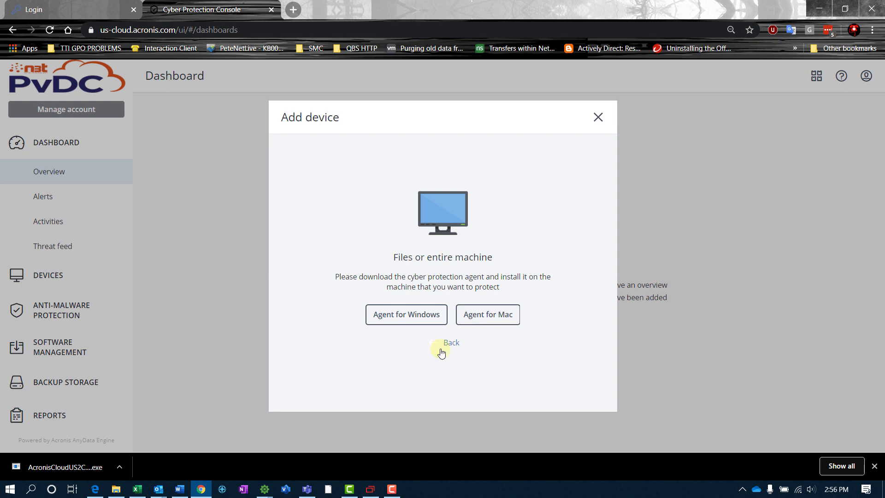
pyautogui.click(401, 317)
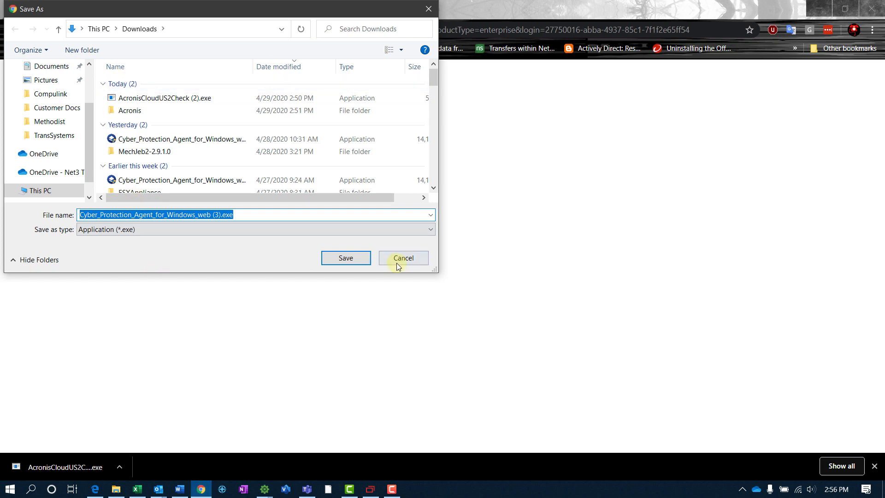
pyautogui.click(344, 258)
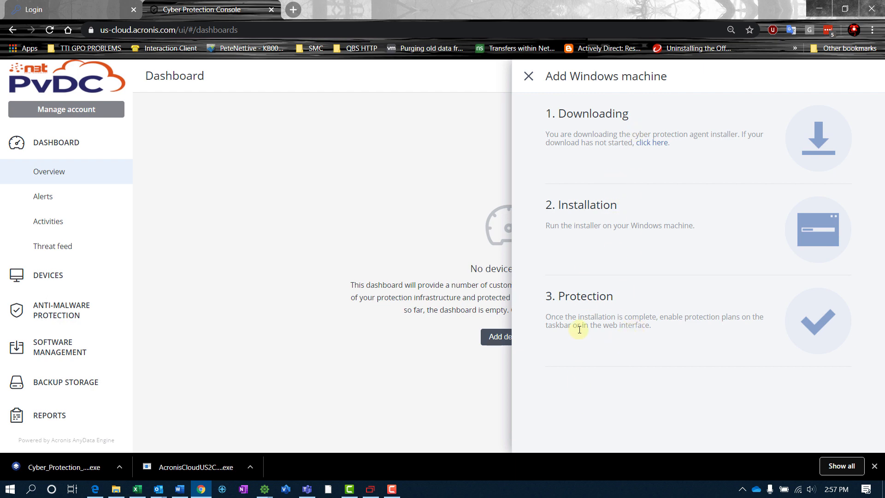
# Show the downloaded installer in its folder and bring the remote session window back into view.
pyautogui.click(119, 467)
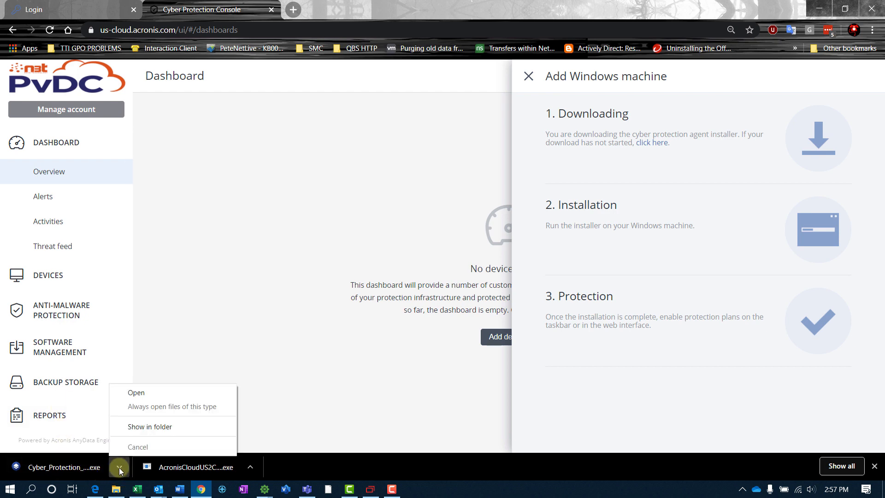
pyautogui.click(150, 428)
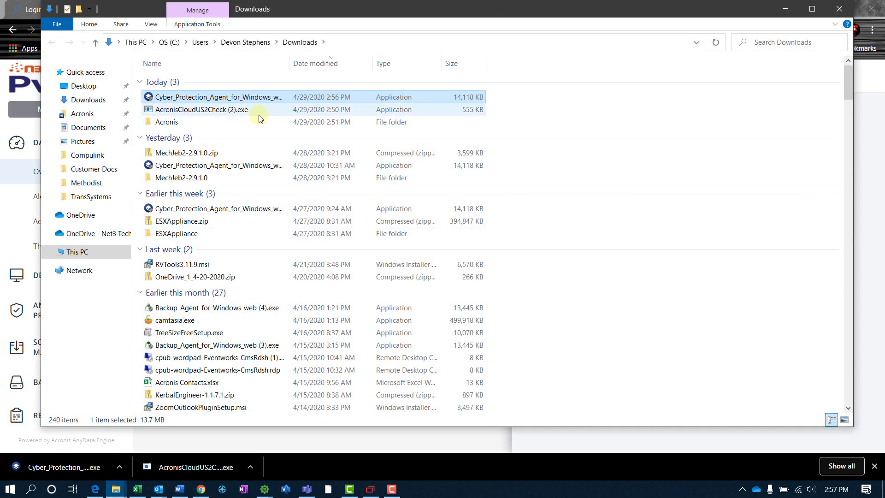
pyautogui.click(785, 9)
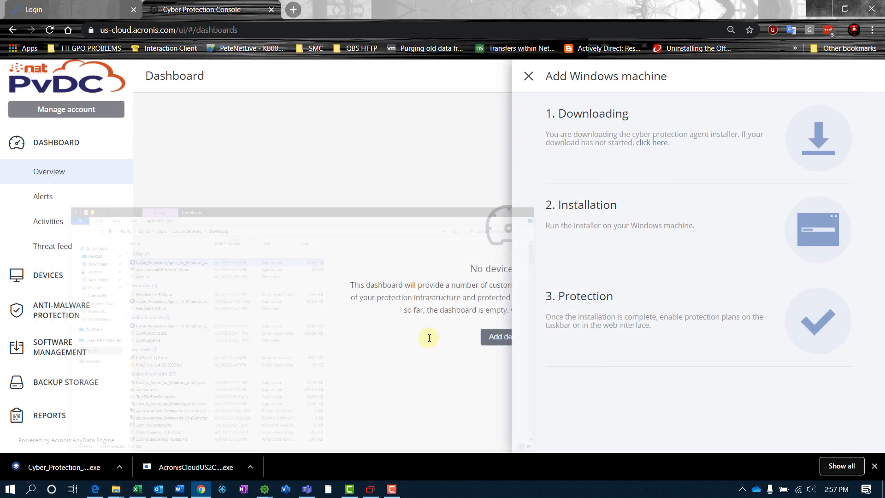
pyautogui.click(371, 486)
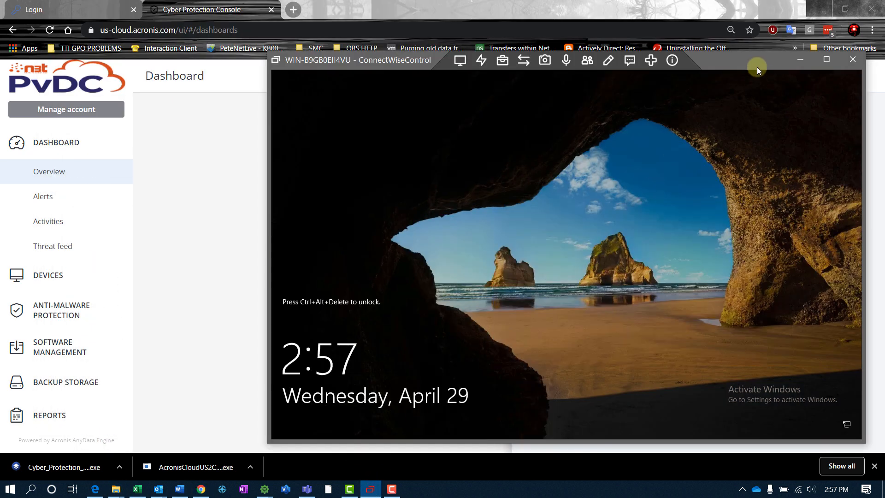
pyautogui.moveTo(757, 61); pyautogui.dragTo(659, 45)
# Unlock the remote server and sign in with the account password.
pyautogui.click(384, 39)
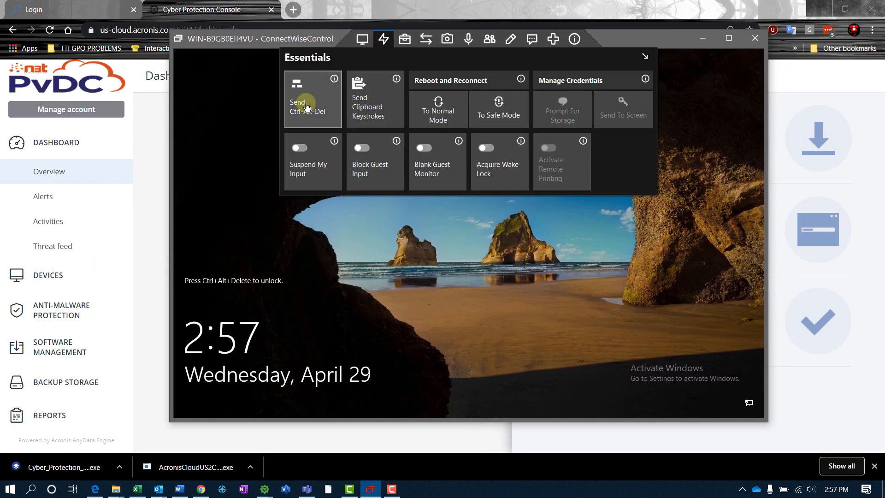
pyautogui.click(297, 165)
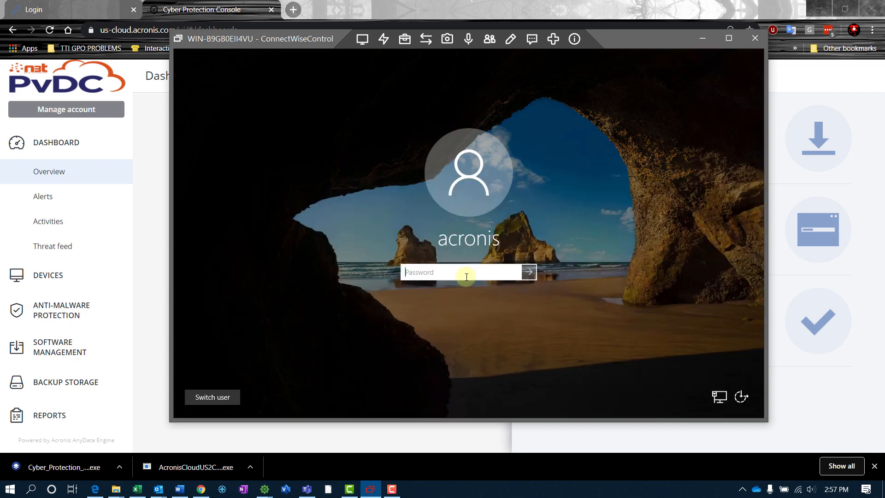
pyautogui.write('•••')
pyautogui.write('••••••')
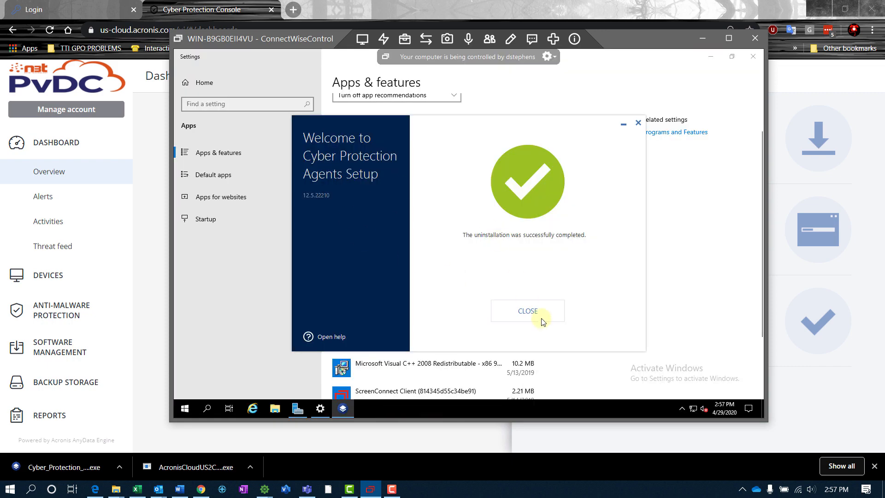
# Dismiss the remote server's pop-ups and permanently delete the old agent installer from its desktop.
pyautogui.click(526, 311)
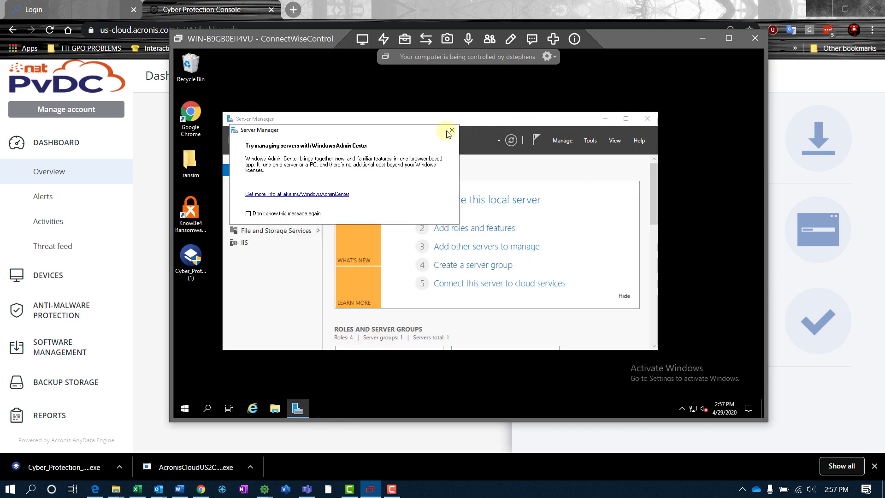
pyautogui.click(451, 131)
pyautogui.click(653, 119)
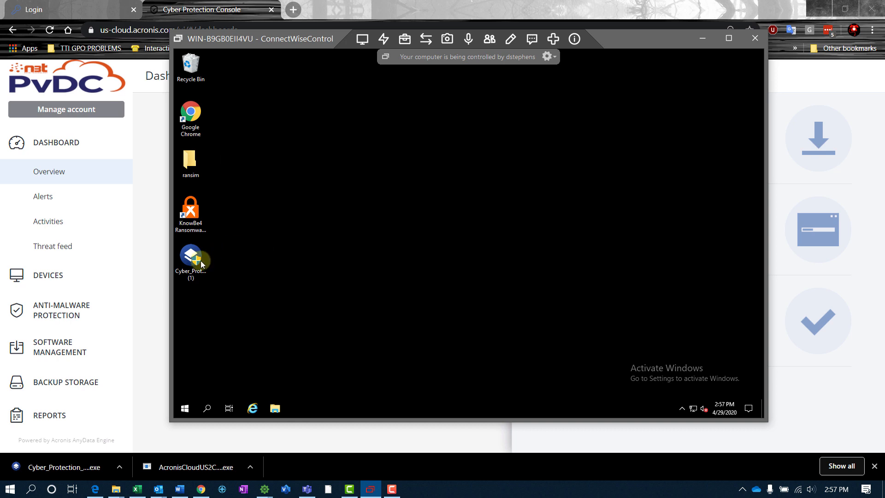
pyautogui.hotkey('shift', 'Delete')
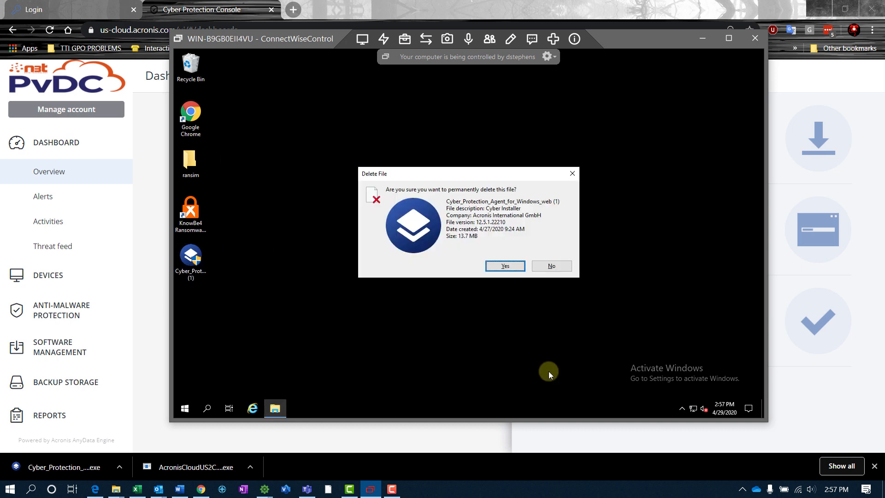
pyautogui.press('Return')
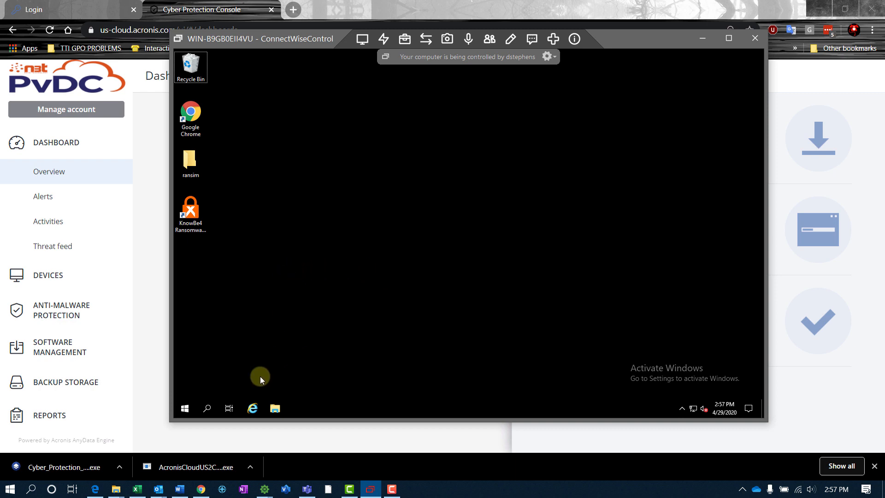
# Copy the newest agent installer from Downloads and paste it onto the remote desktop.
pyautogui.moveTo(115, 488)
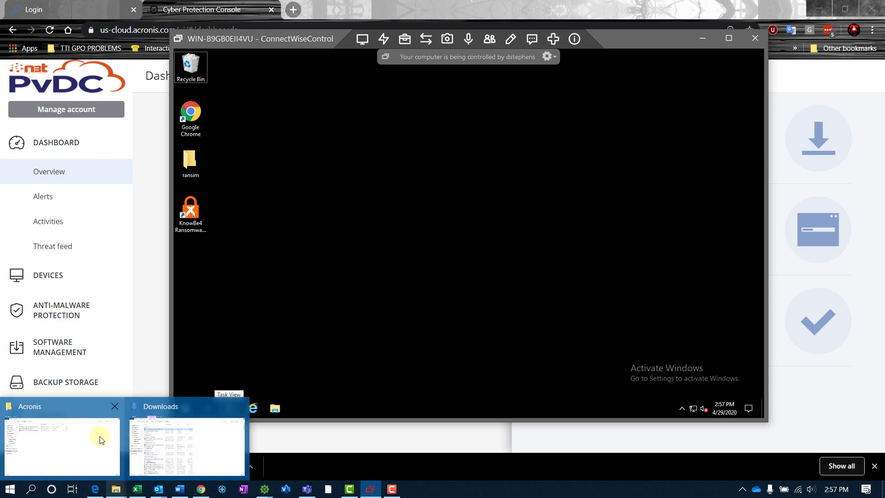
pyautogui.click(186, 445)
pyautogui.click(217, 97)
pyautogui.rightClick(218, 97)
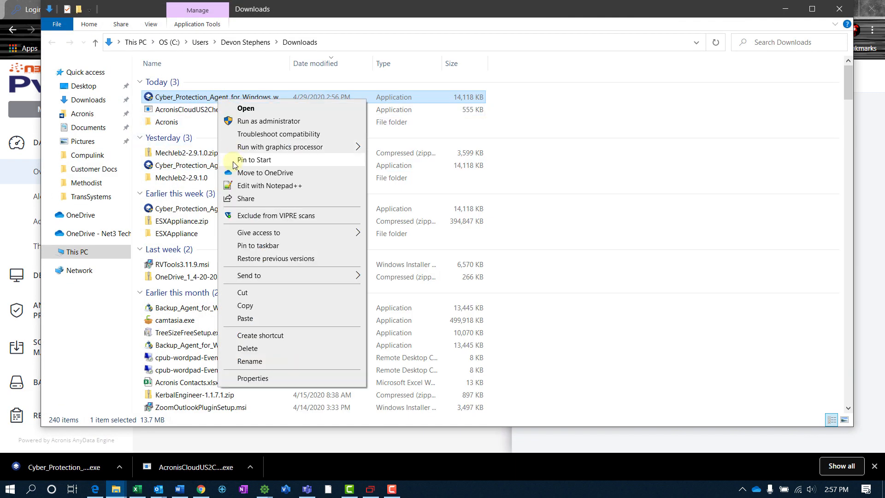
pyautogui.click(255, 307)
pyautogui.click(785, 8)
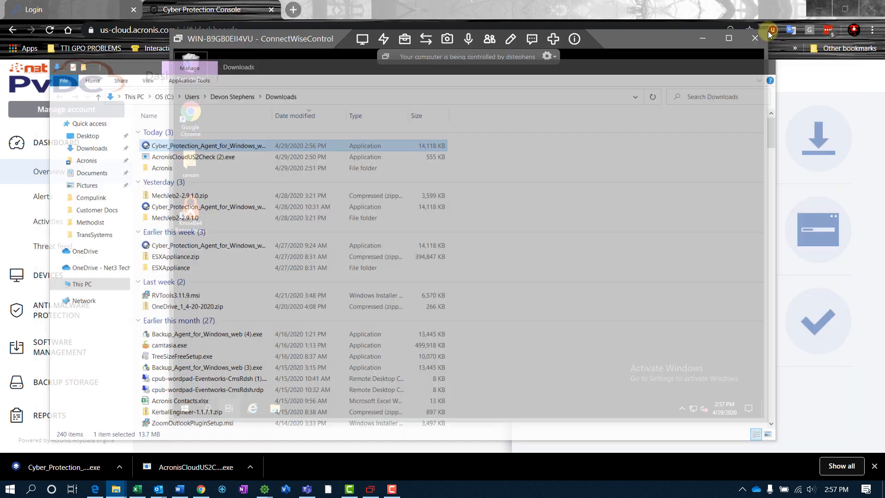
pyautogui.click(323, 262)
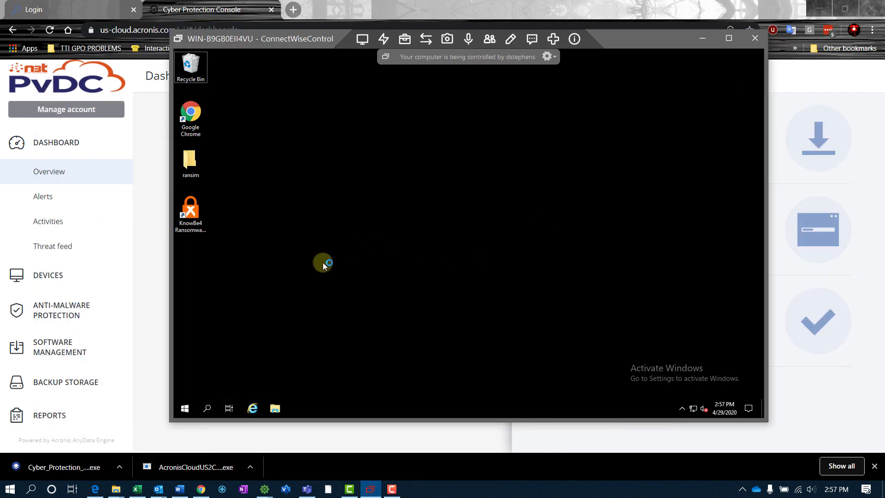
pyautogui.hotkey('ctrl', 'v')
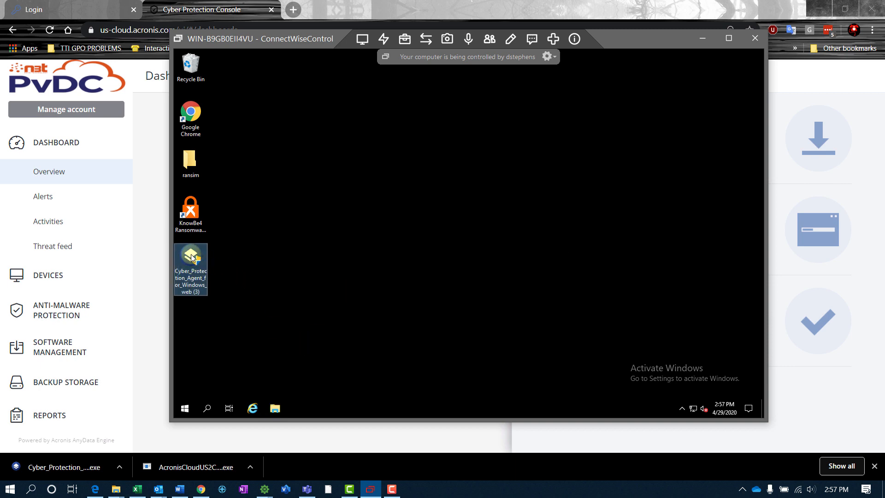
# Run the copied installer as administrator, allow changes, and start installing the Cyber Protection Agent.
pyautogui.doubleClick(190, 274)
pyautogui.rightClick(190, 275)
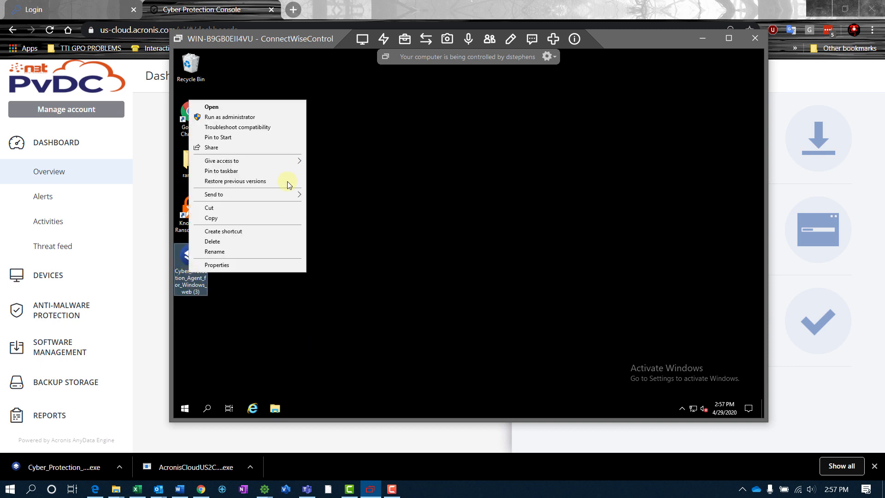
pyautogui.click(242, 121)
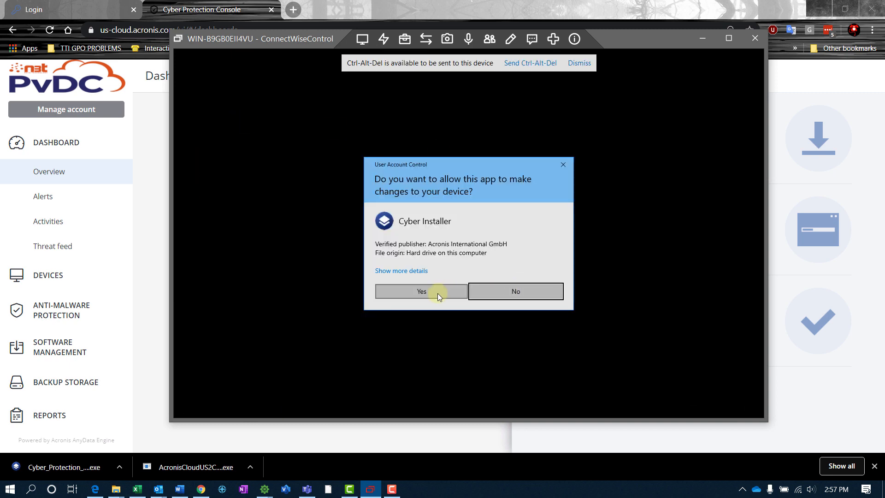
pyautogui.click(437, 294)
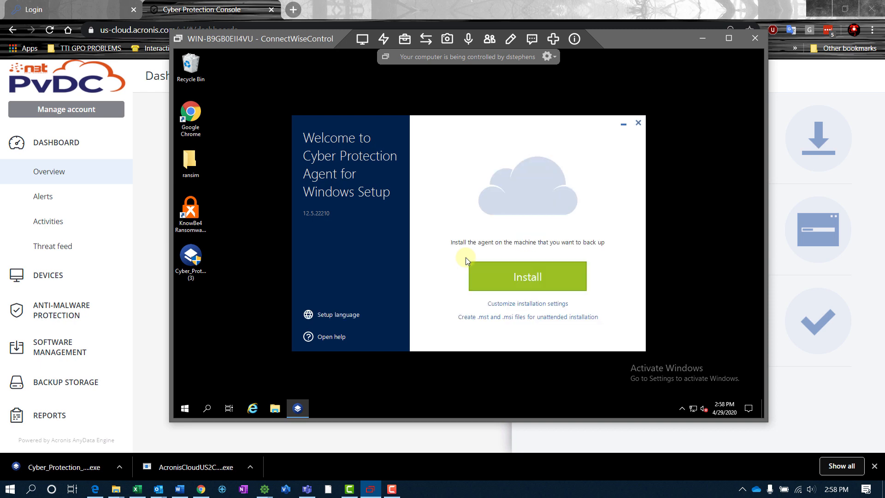
pyautogui.click(516, 275)
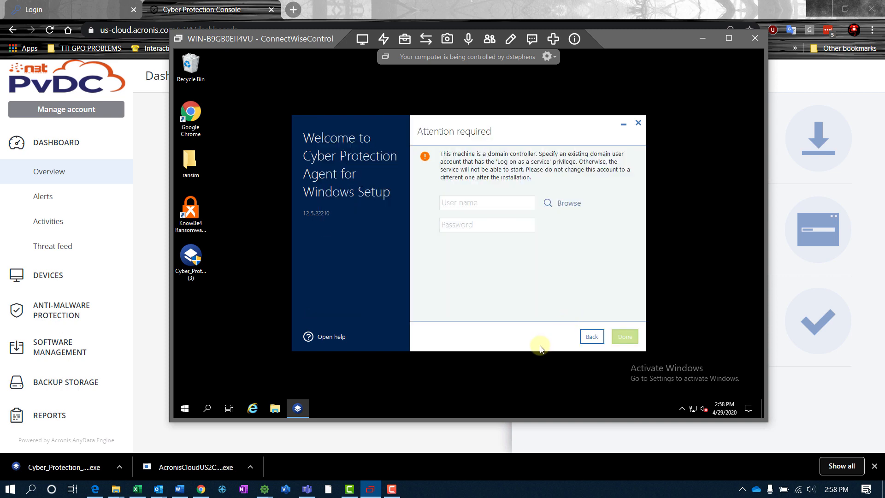
# Enter the domain service account's user name and password, then start the agent installation.
pyautogui.click(480, 200)
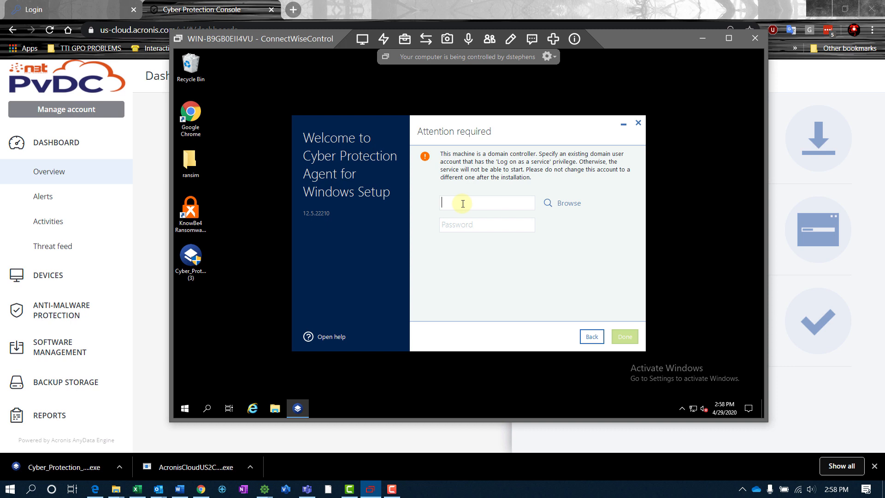
pyautogui.write('kdslab\\acronis')
pyautogui.press('Tab')
pyautogui.write('********')
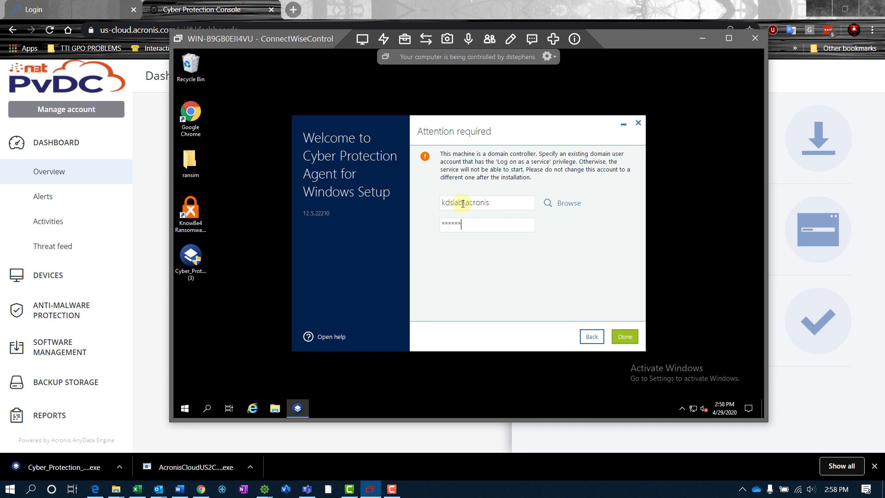
pyautogui.write('*')
pyautogui.click(623, 335)
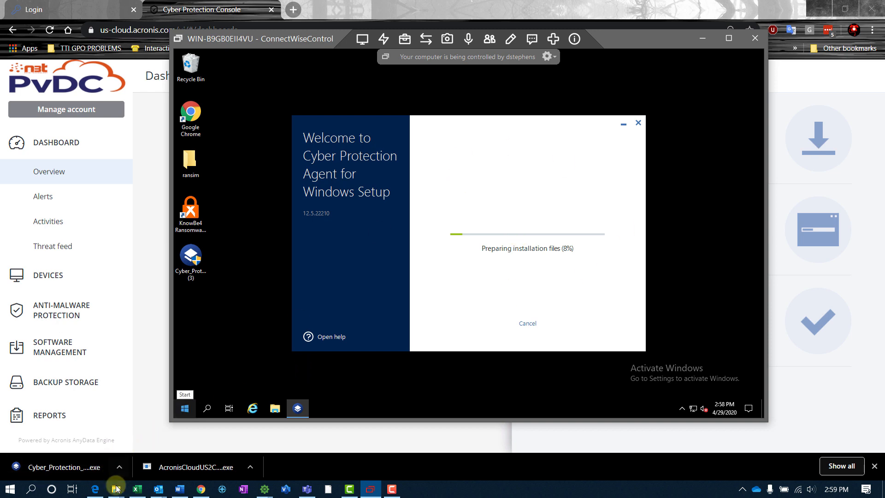
# Bring the Acronis downloads folder forward and select AcronisCloudUS2Check (2).exe.
pyautogui.moveTo(117, 491)
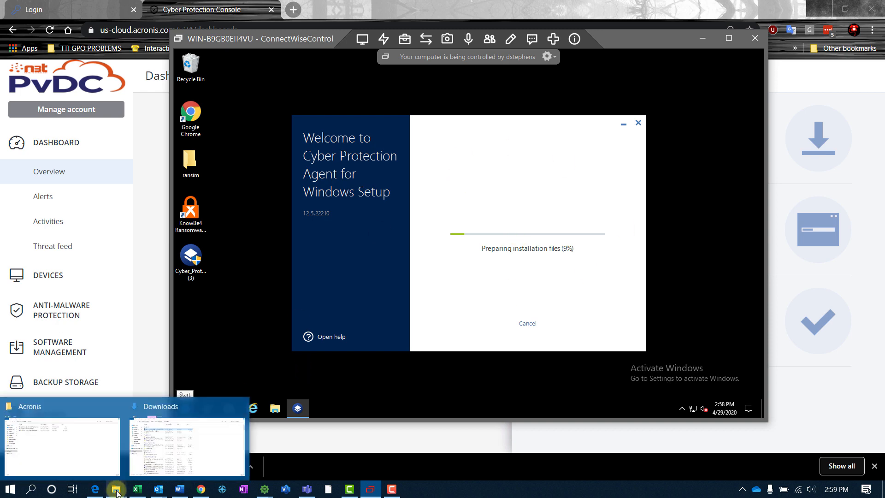
pyautogui.click(74, 442)
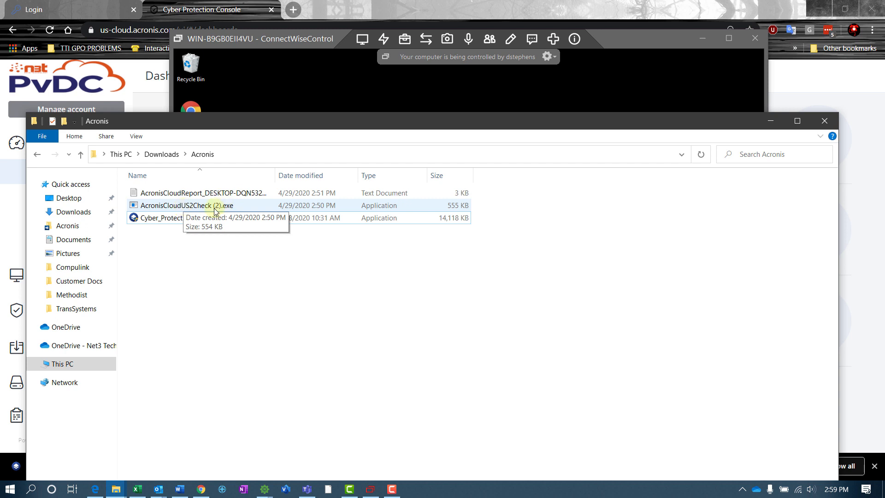
pyautogui.click(191, 210)
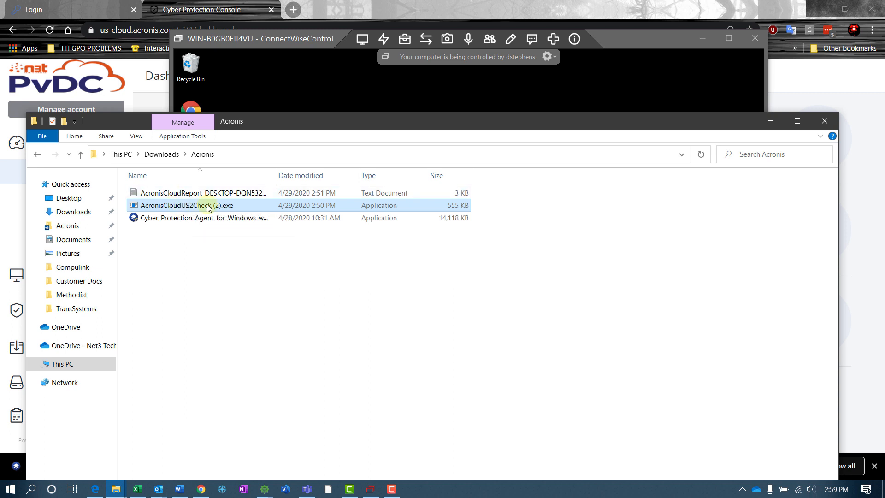
# Launch AcronisCloudUS2Check (2).exe to verify the cloud connection, then return to the Acronis folder.
pyautogui.doubleClick(201, 208)
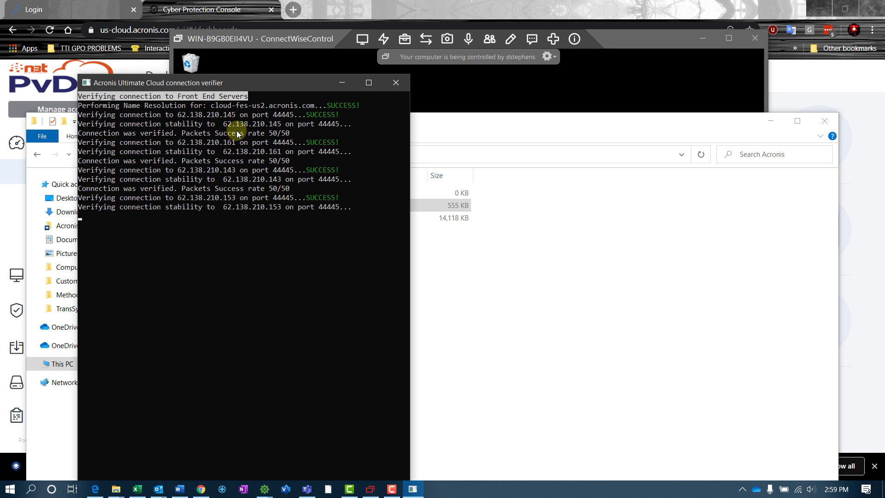
pyautogui.click(476, 259)
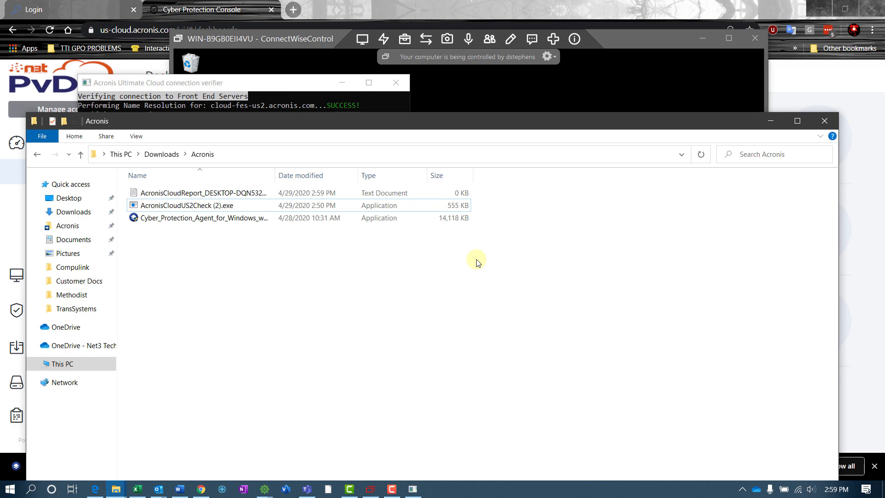
# Open the AcronisCloudReport file in Notepad, look through its verification log, and close it.
pyautogui.click(170, 197)
pyautogui.doubleClick(171, 197)
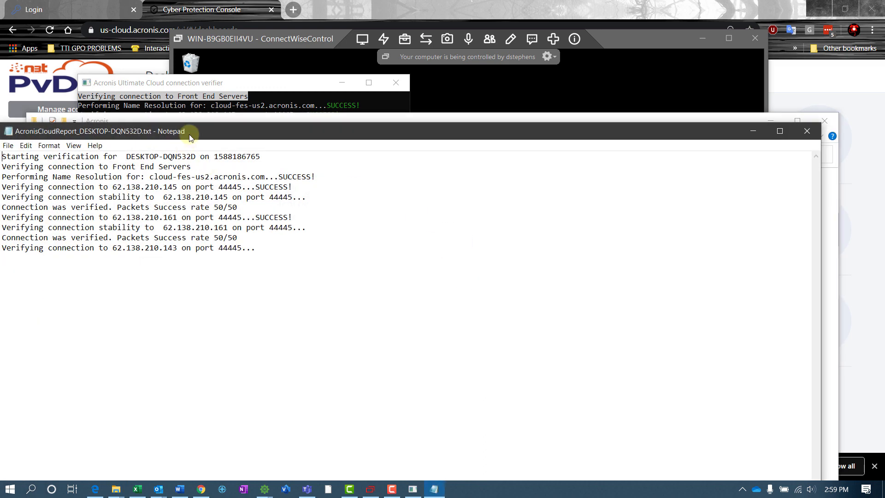
pyautogui.moveTo(189, 131); pyautogui.dragTo(334, 120)
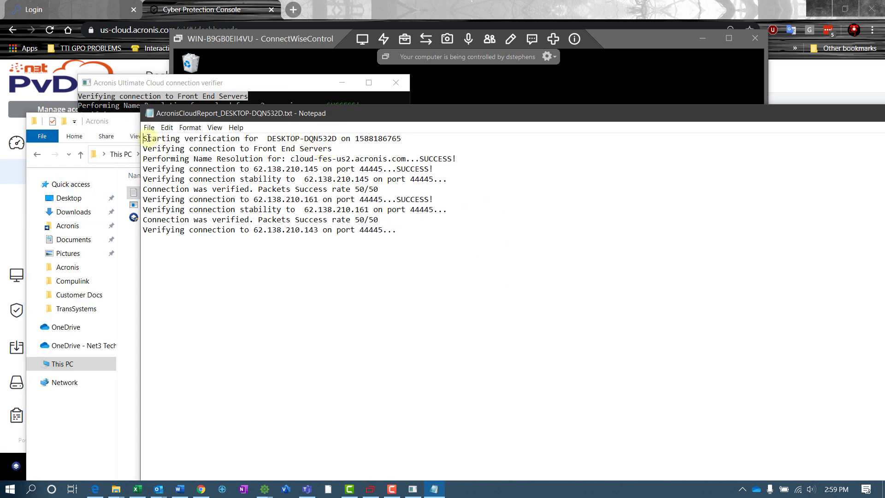
pyautogui.moveTo(151, 139); pyautogui.dragTo(452, 273)
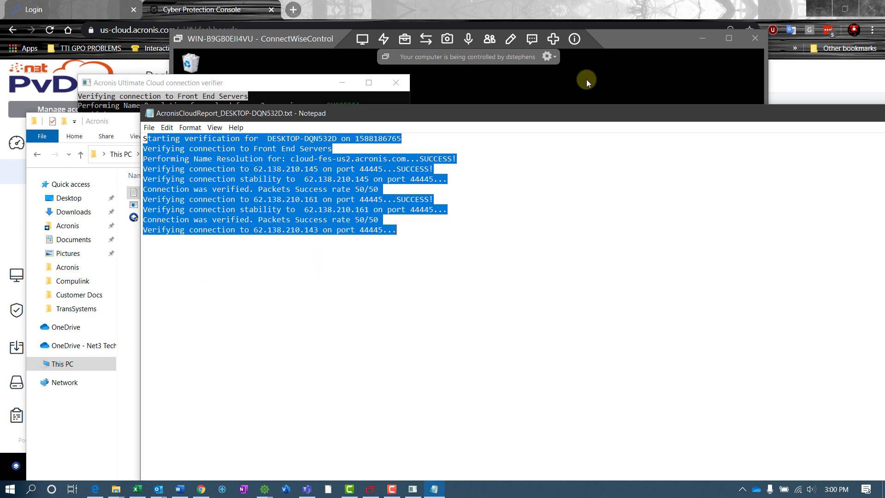
pyautogui.moveTo(608, 115); pyautogui.dragTo(401, 115)
pyautogui.click(735, 112)
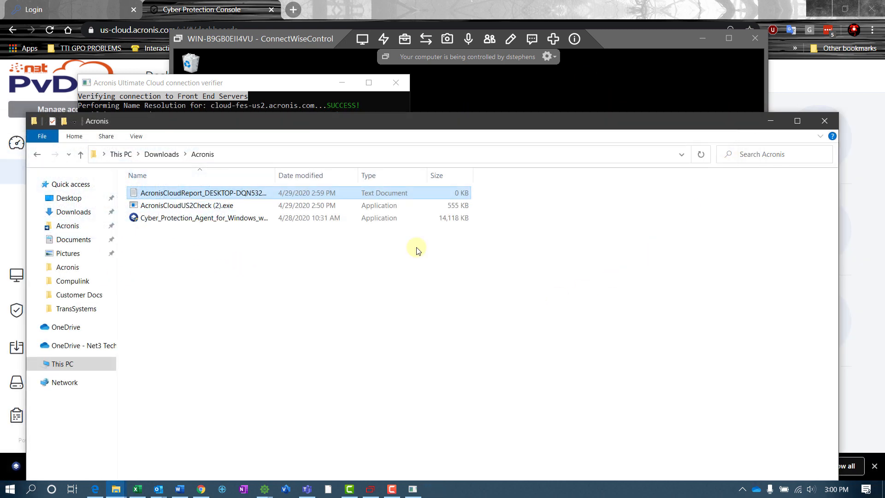
# Return to the ConnectWise Control session, where the Cyber Protection Agent is installing at 3%.
pyautogui.click(661, 45)
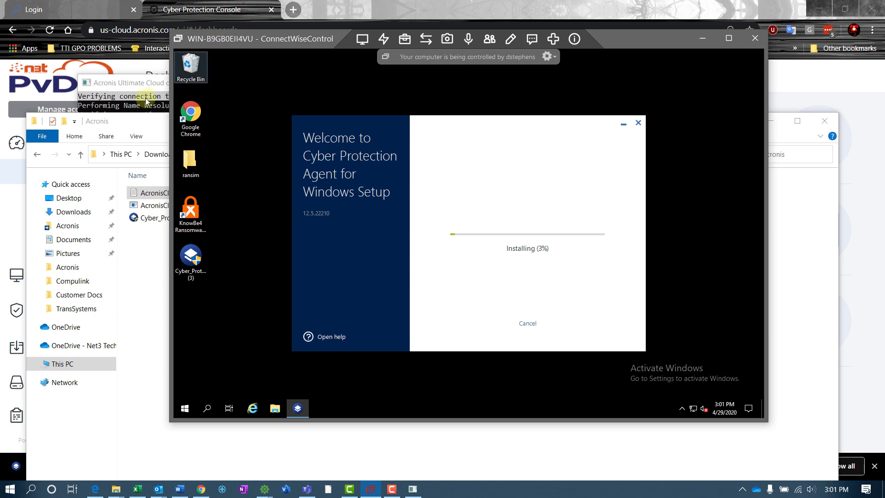
# Move the connection verifier console aside and bring the remote agent installer back to the front.
pyautogui.click(126, 85)
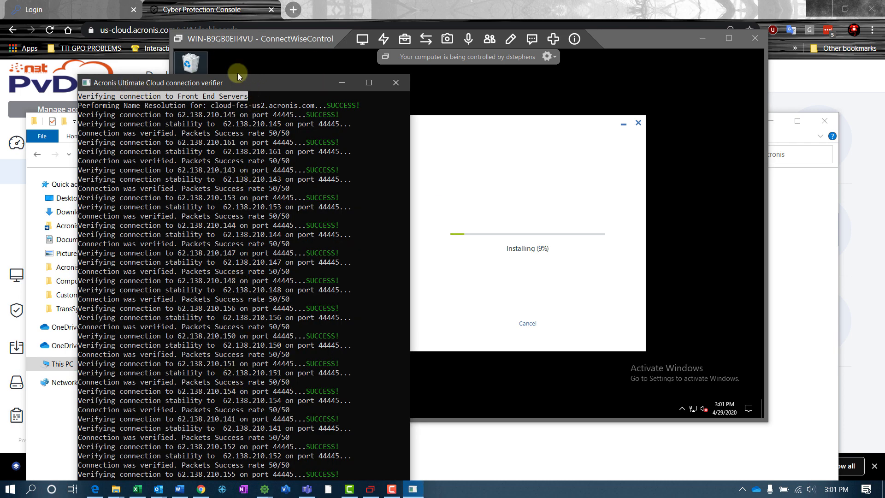
pyautogui.moveTo(237, 79); pyautogui.dragTo(206, 10)
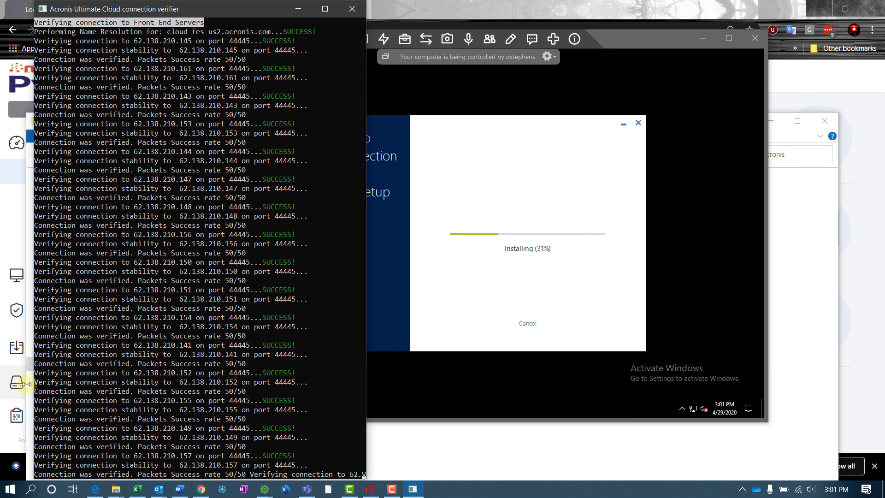
pyautogui.click(657, 43)
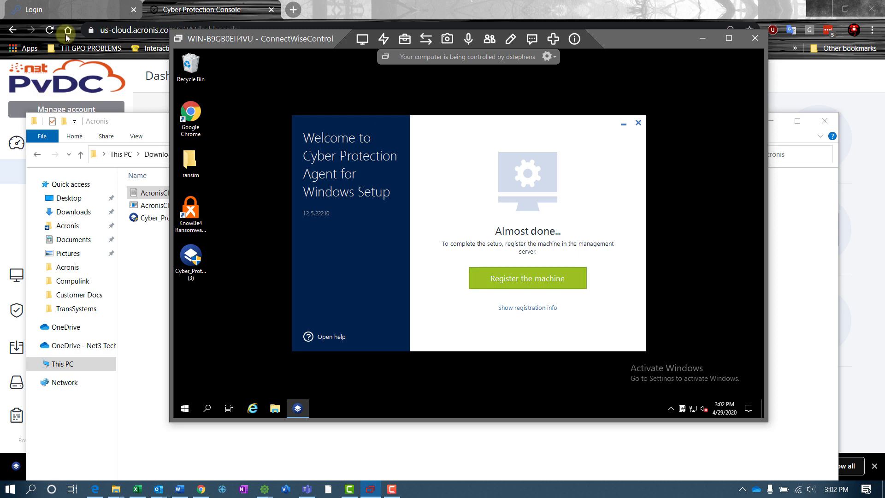
# Reveal the remote machine's registration link and code, select the code, and return to the Acronis console.
pyautogui.click(518, 310)
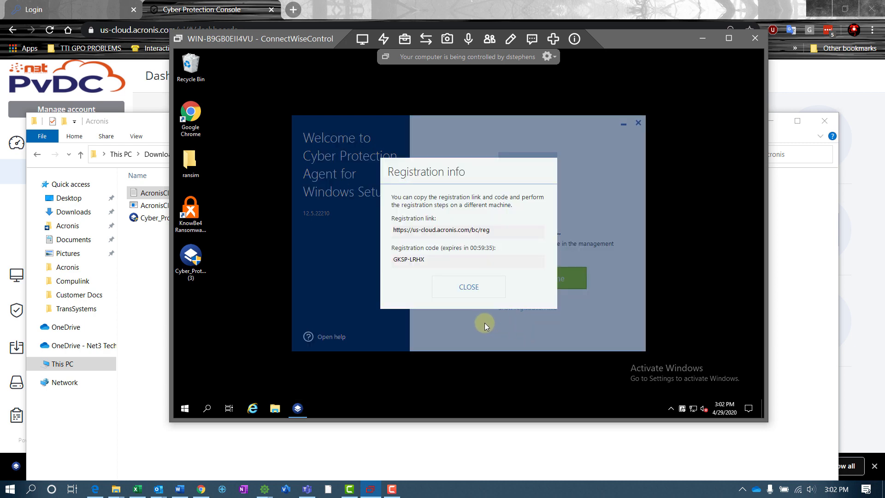
pyautogui.moveTo(431, 259); pyautogui.dragTo(372, 256)
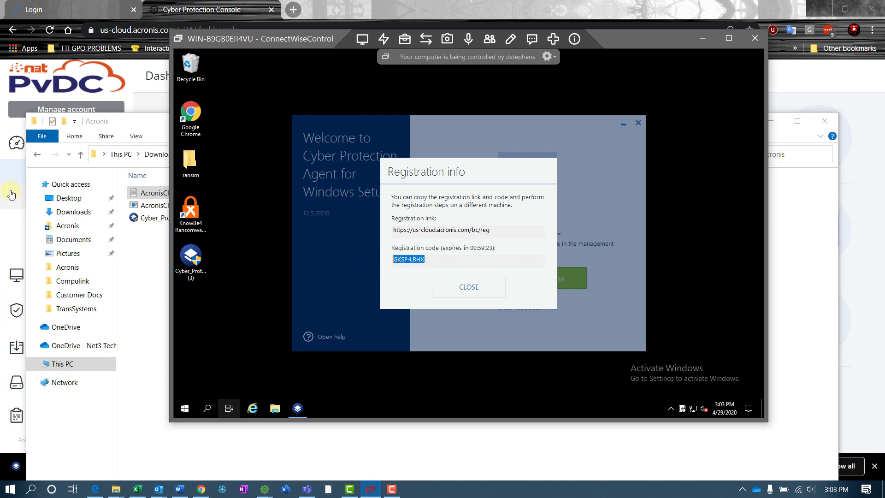
pyautogui.click(187, 6)
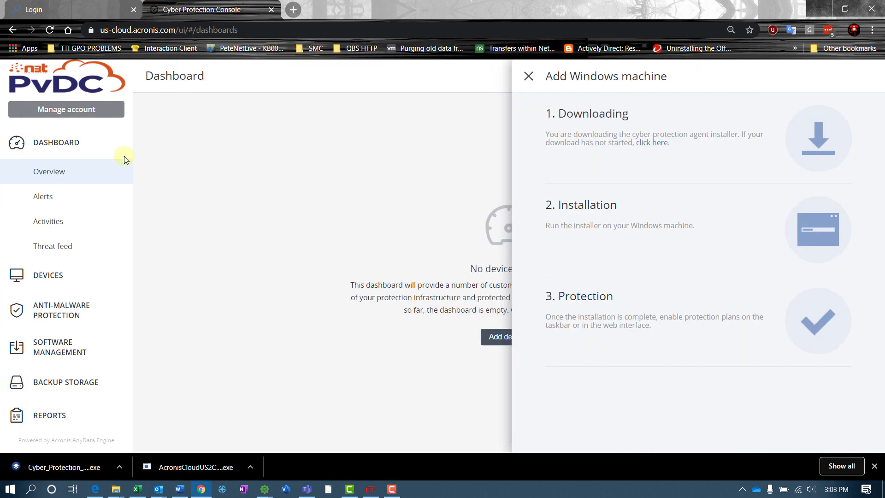
# Close Add Windows machine and choose Registration via code under Unmanaged machines > Add.
pyautogui.click(528, 77)
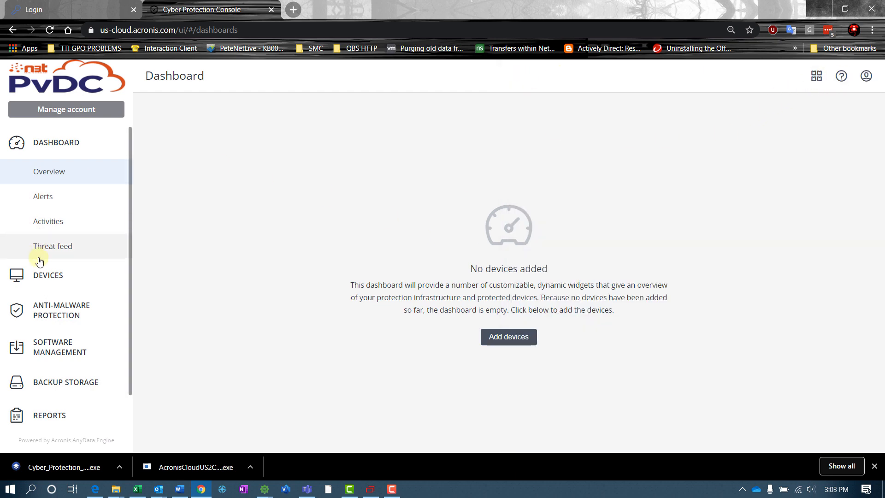
pyautogui.click(40, 276)
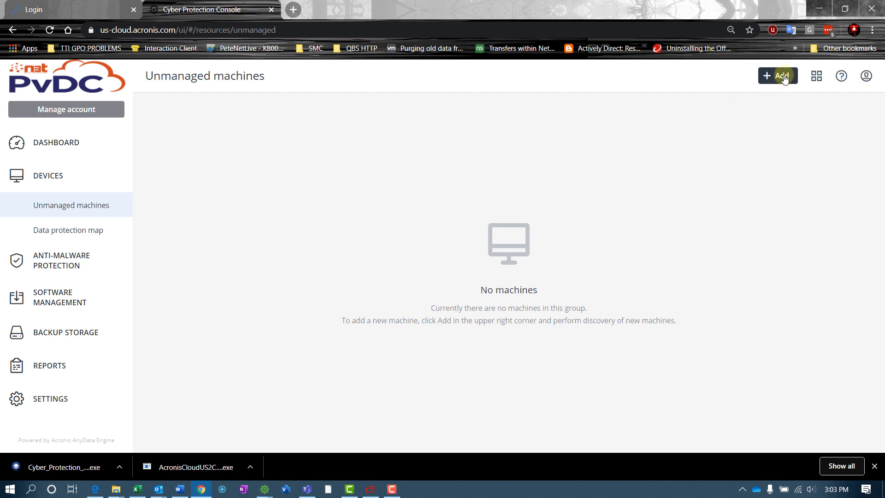
pyautogui.click(783, 79)
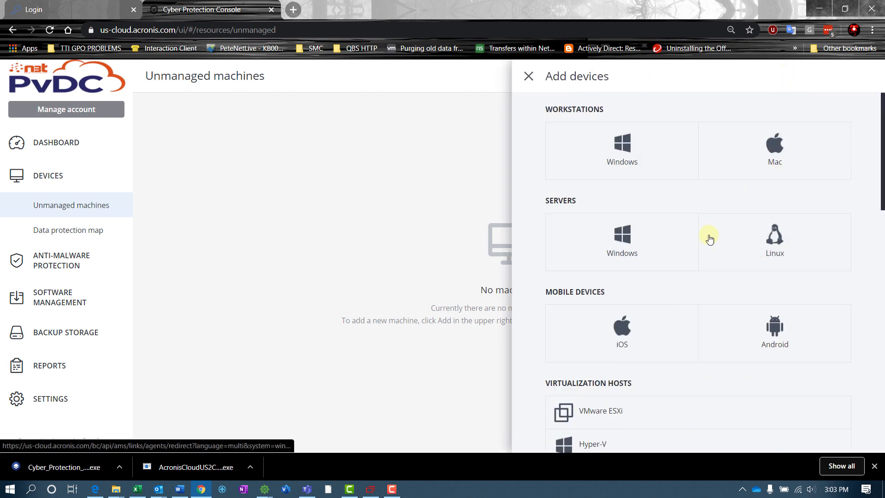
pyautogui.scroll(-7, 714, 244)
pyautogui.scroll(-9, 725, 260)
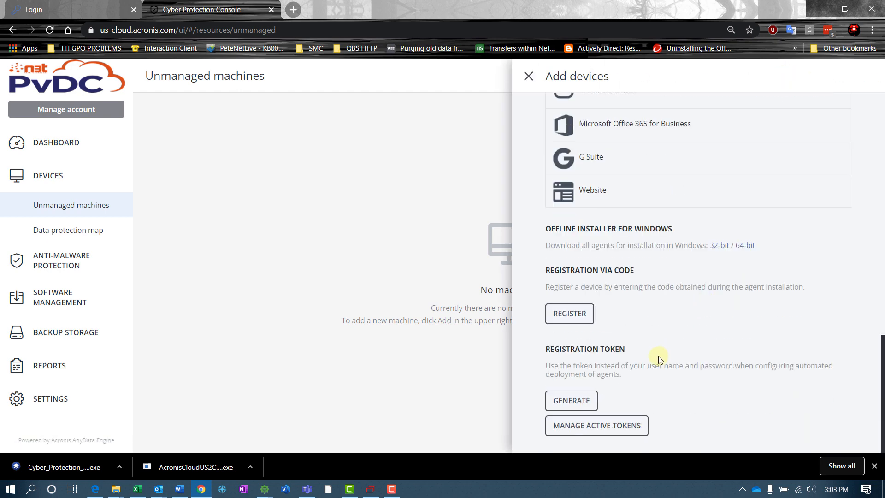
pyautogui.moveTo(546, 271); pyautogui.dragTo(656, 272)
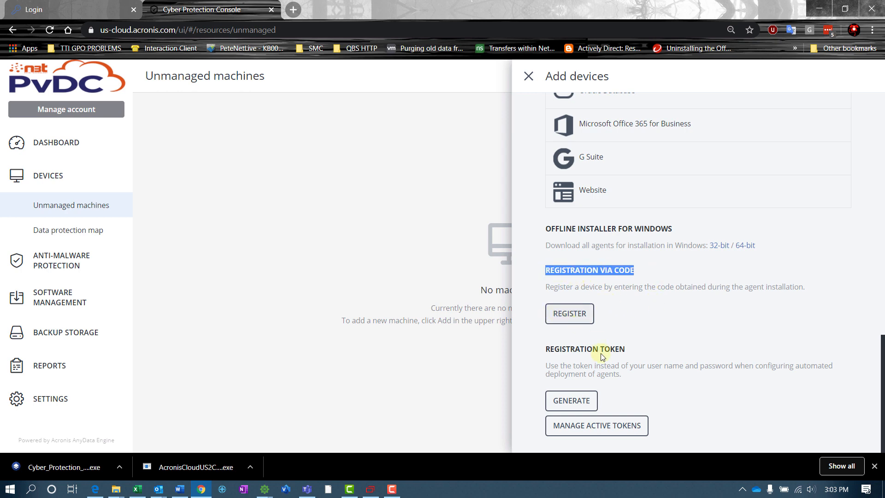
pyautogui.click(569, 313)
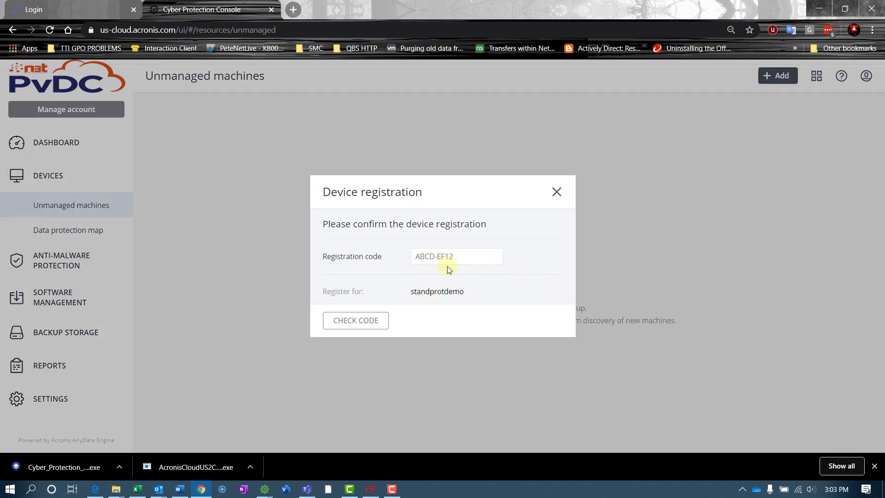
# Paste the registration code, check it, and confirm registering WIN-B9GB0EII4VU.KDSLAB.COM.
pyautogui.write('GKSP-LRHX')
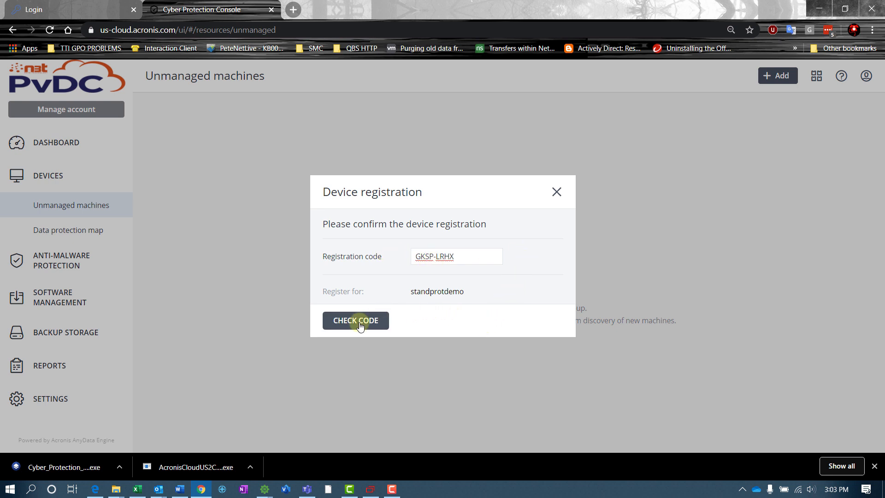
pyautogui.click(360, 326)
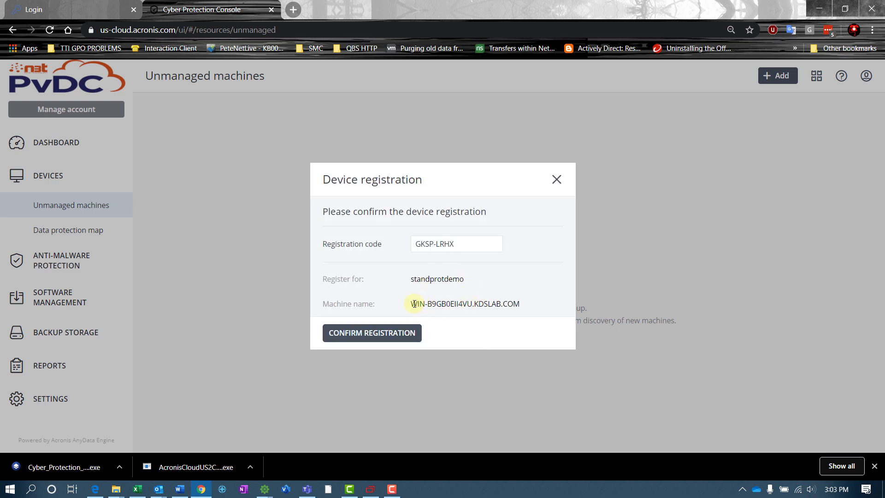
pyautogui.moveTo(411, 304); pyautogui.dragTo(519, 305)
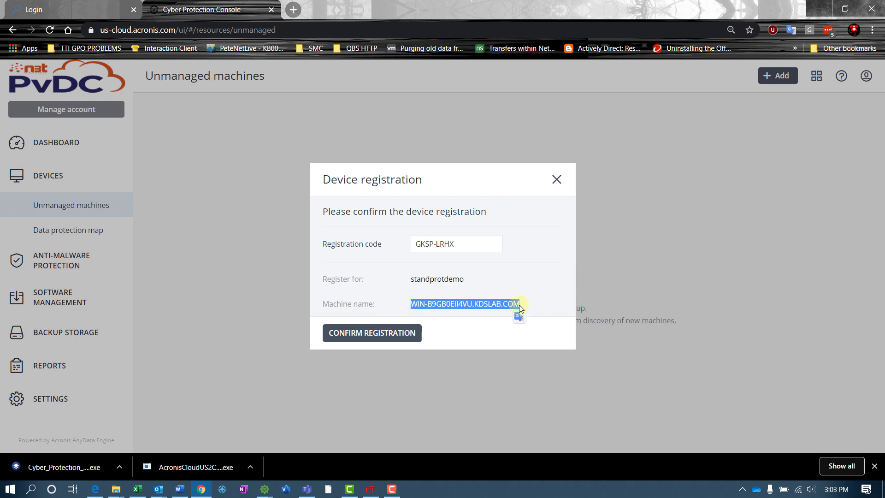
pyautogui.click(366, 333)
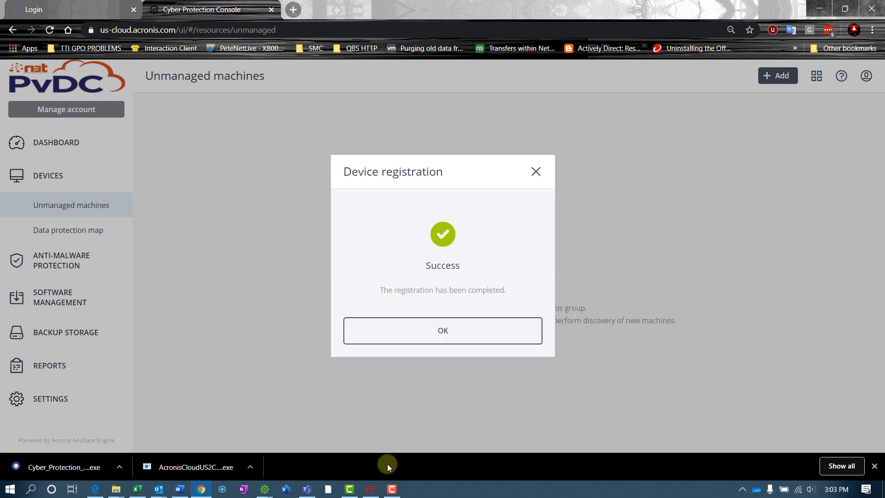
pyautogui.click(370, 488)
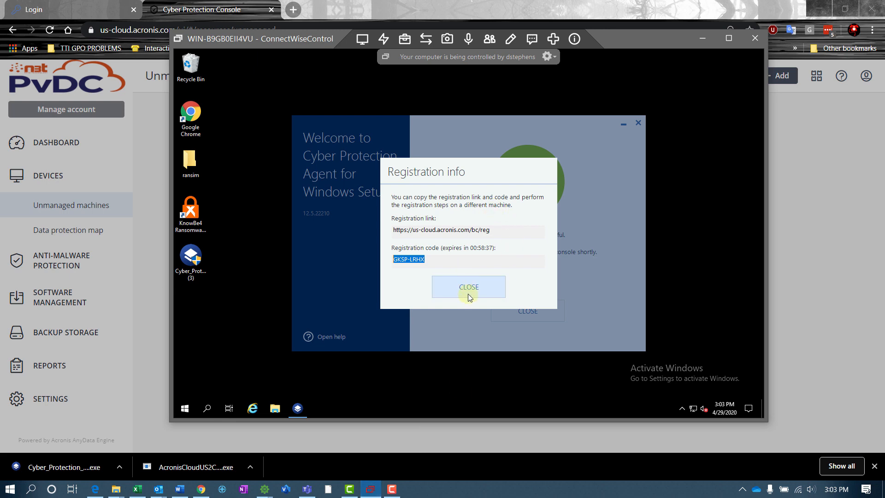
# Close the registration info dialog and the finished agent installer on the remote server.
pyautogui.click(468, 290)
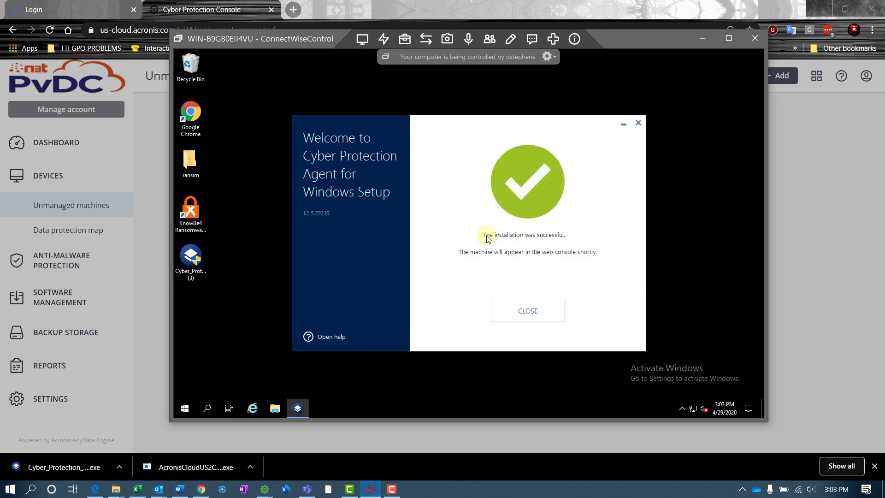
pyautogui.moveTo(484, 234); pyautogui.dragTo(498, 251)
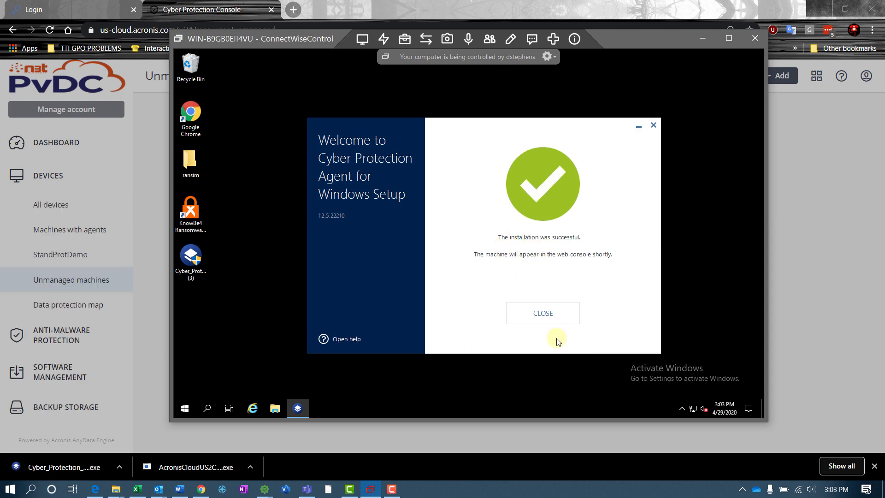
pyautogui.click(530, 313)
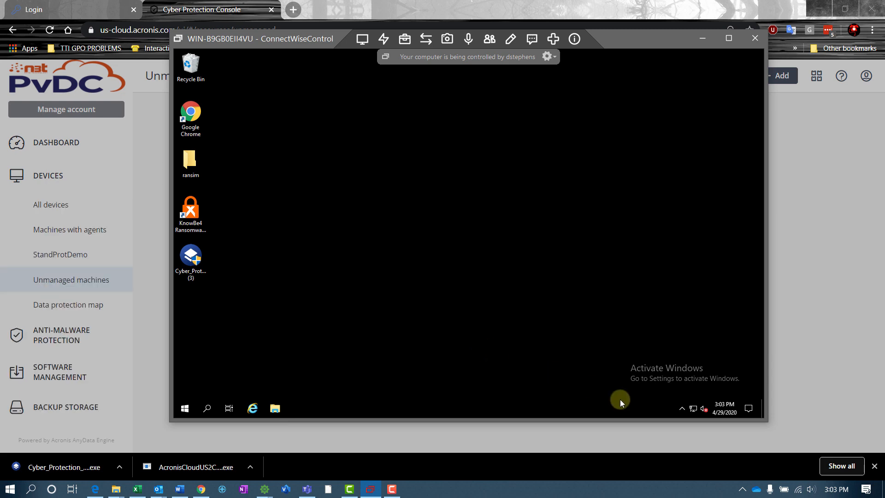
# Check the tray's Cyber Protection monitor, showing no plan applied, then return to the web console.
pyautogui.click(682, 409)
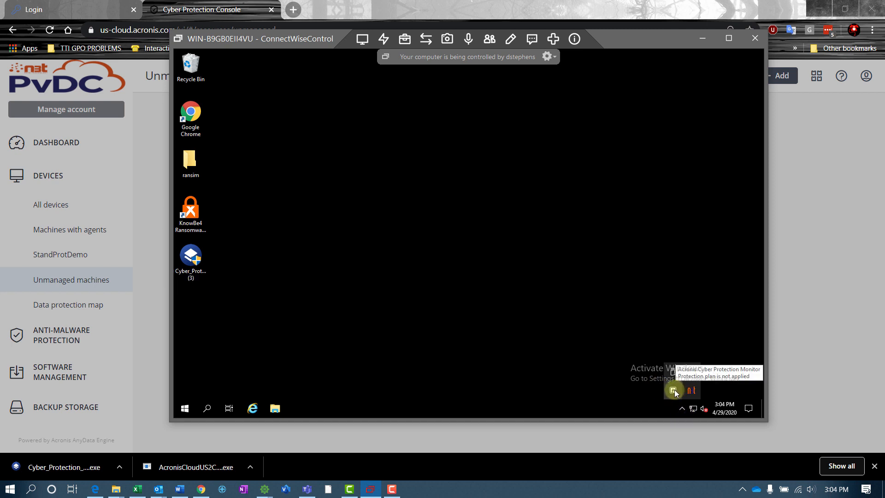
pyautogui.click(674, 390)
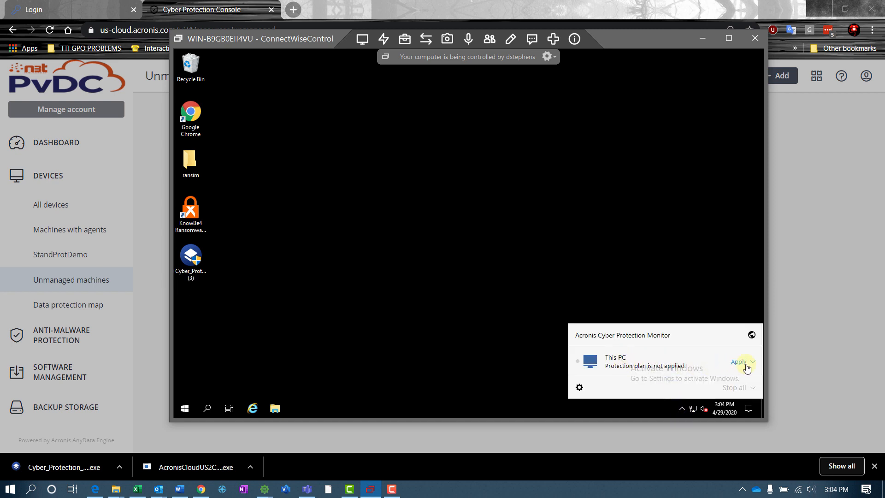
pyautogui.click(377, 295)
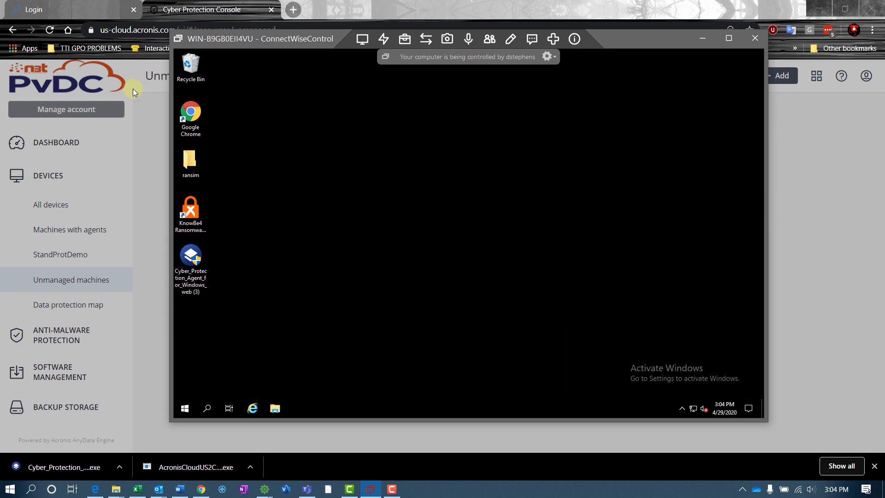
pyautogui.click(142, 104)
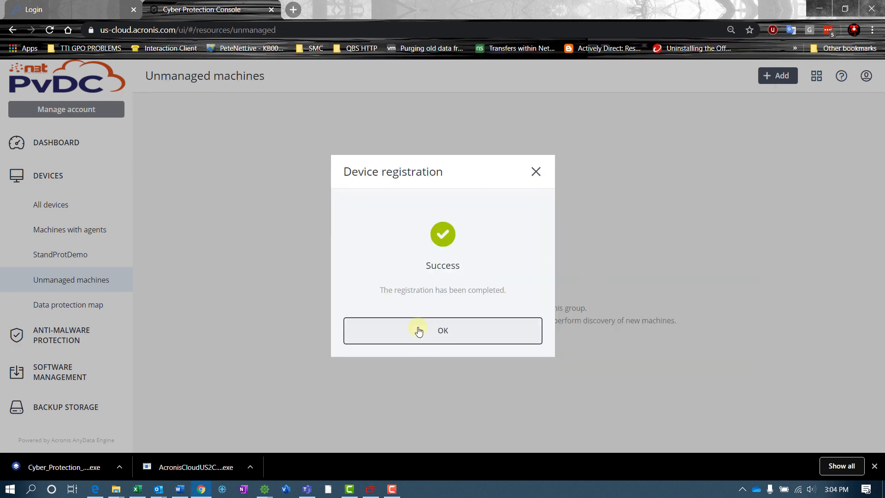
# Dismiss the registration dialog and view All devices, where WIN-B9GB0EII4VU.KDSLAB.COM appears as not protected.
pyautogui.click(416, 327)
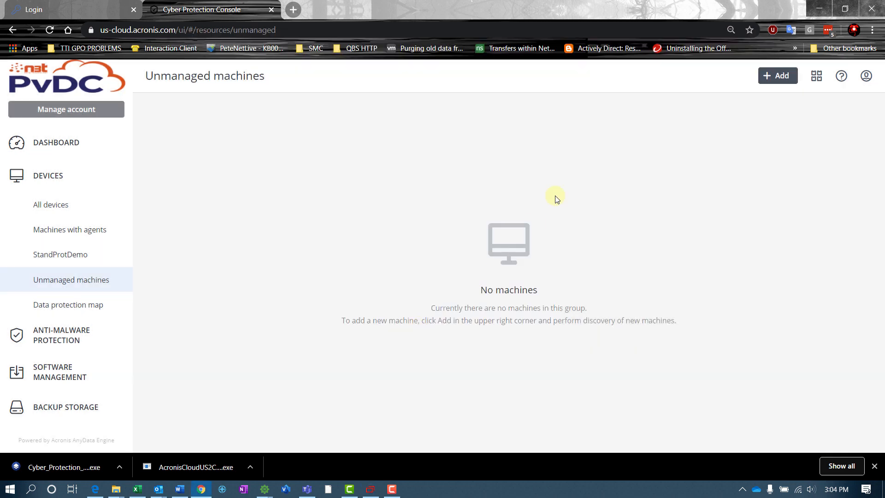
pyautogui.click(55, 206)
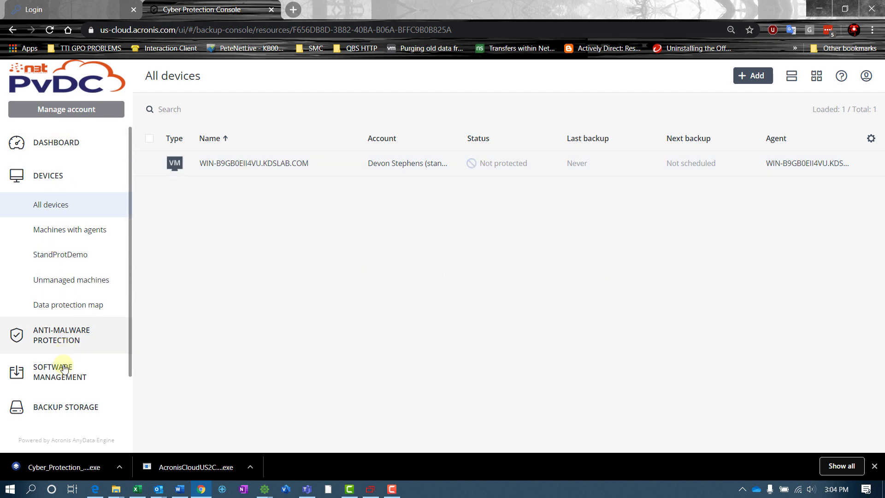
pyautogui.scroll(-2, 71, 280)
pyautogui.scroll(2, 65, 381)
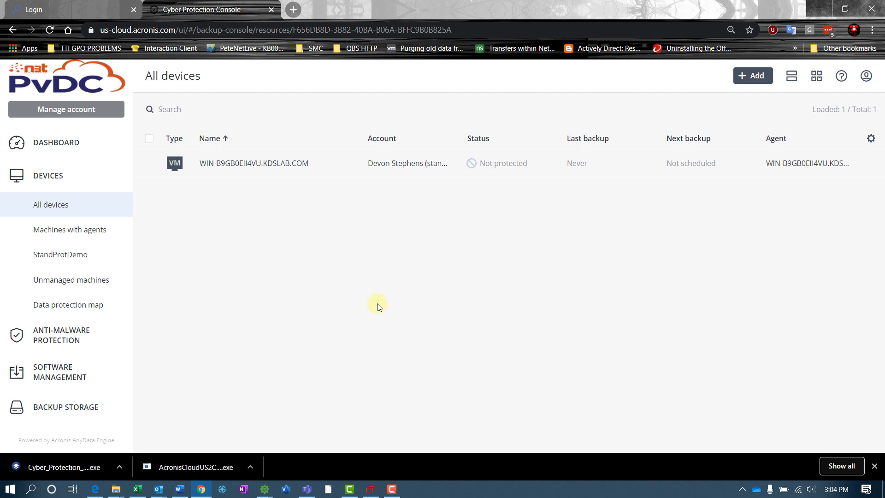
pyautogui.scroll(-2, 35, 281)
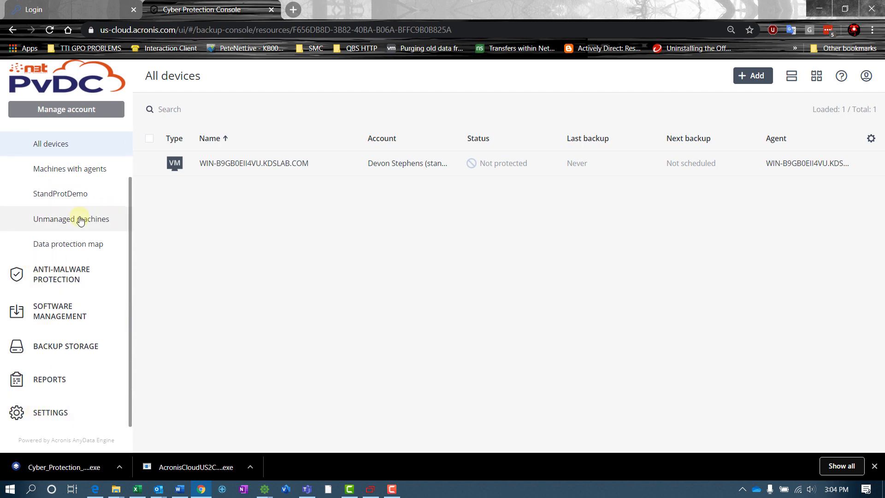
# In System settings, enable the 'No successful backups' alert with Number of days set to 2.
pyautogui.click(20, 414)
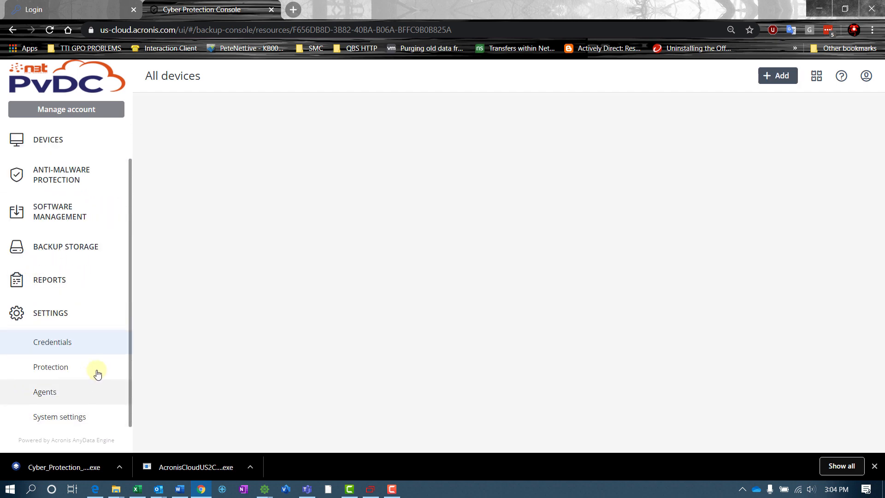
pyautogui.click(44, 421)
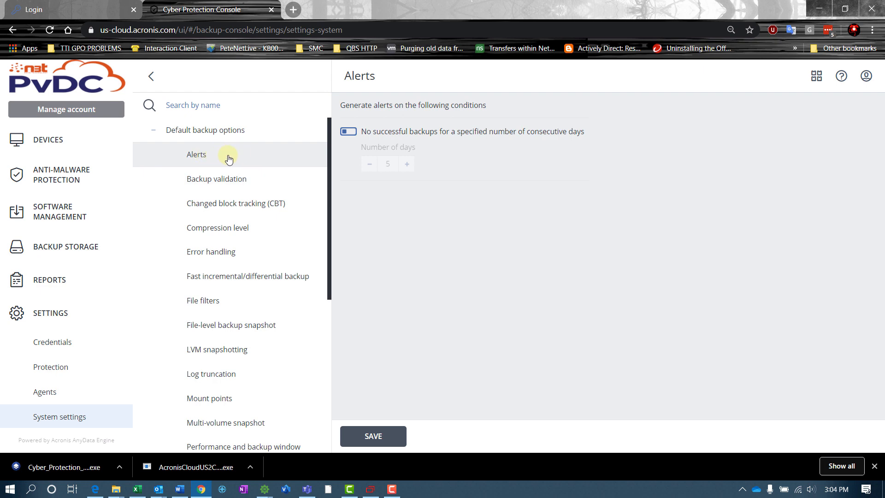
pyautogui.click(347, 132)
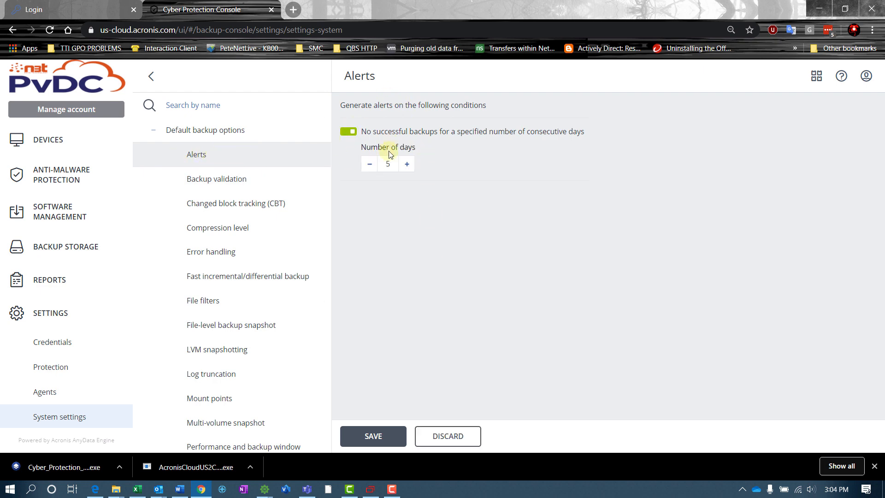
pyautogui.click(369, 165)
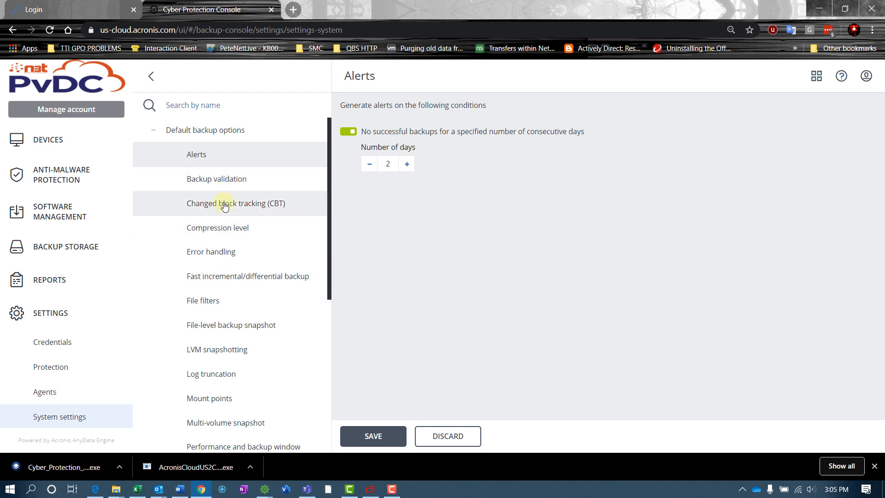
pyautogui.scroll(-1, 230, 251)
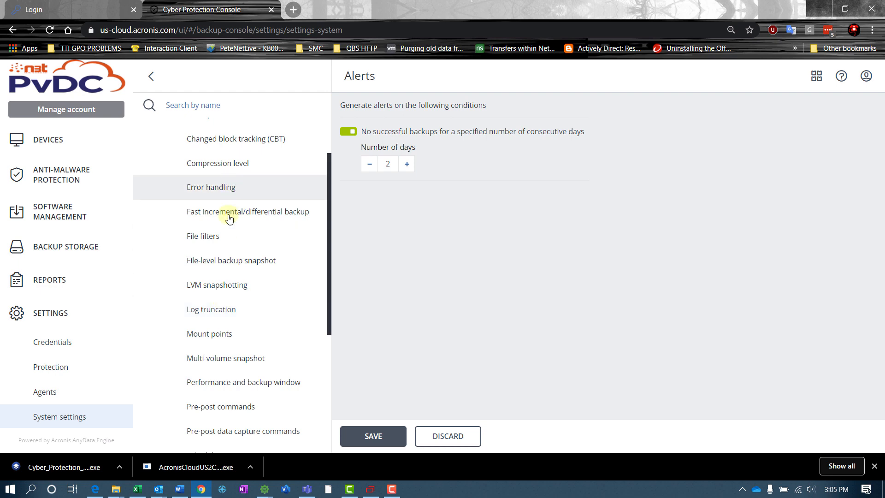
# Enable a custom backup window marking Monday–Friday 7am–5pm, with off-hours CPU priority High.
pyautogui.click(231, 383)
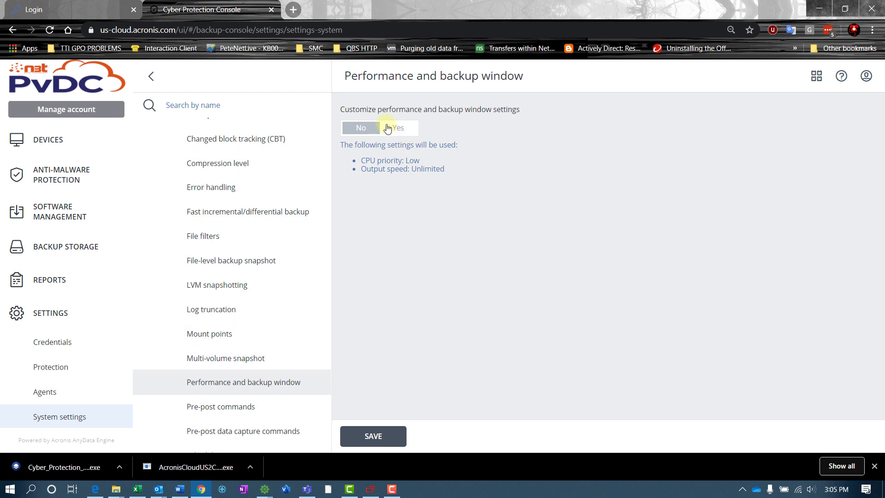
pyautogui.click(388, 130)
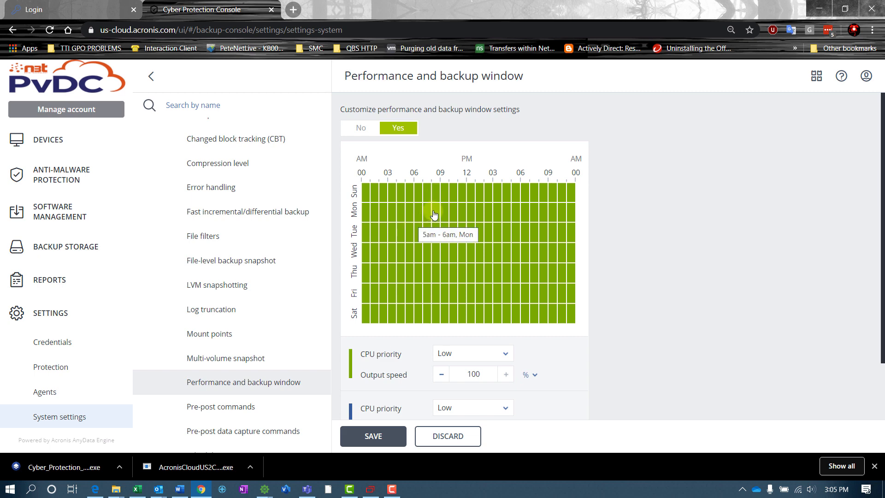
pyautogui.moveTo(432, 215); pyautogui.dragTo(517, 296)
pyautogui.click(520, 300)
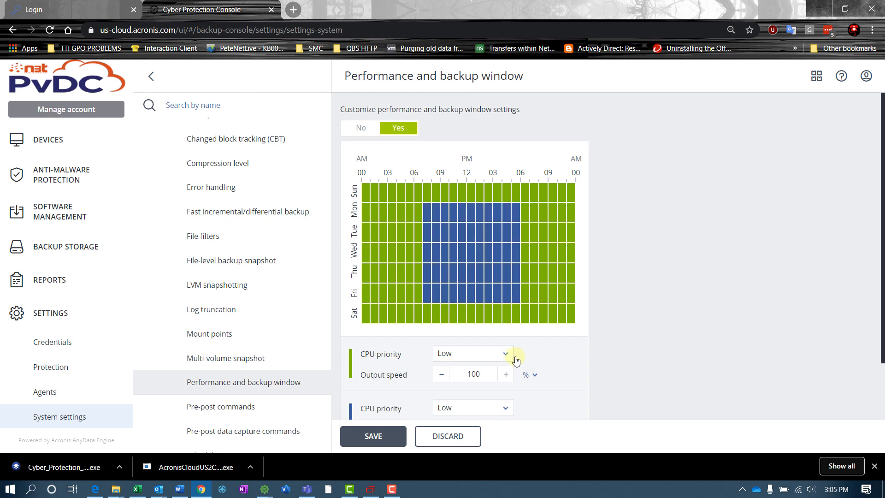
pyautogui.scroll(-2, 530, 368)
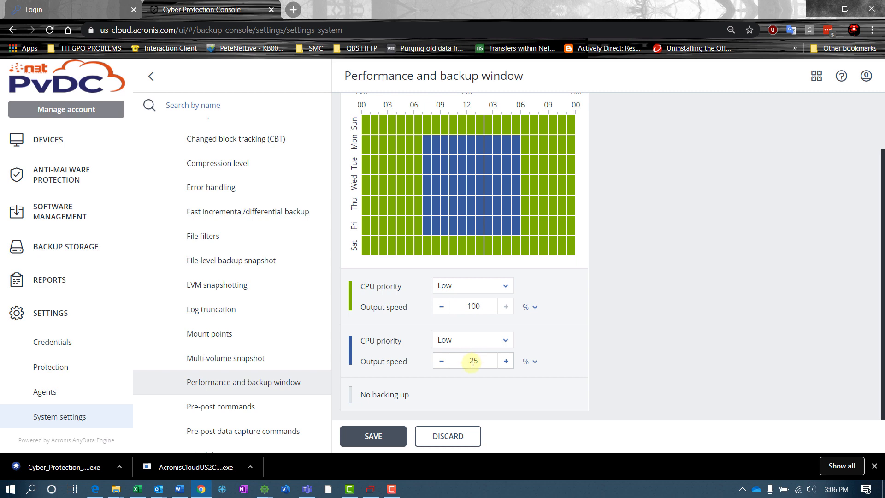
pyautogui.scroll(2, 473, 362)
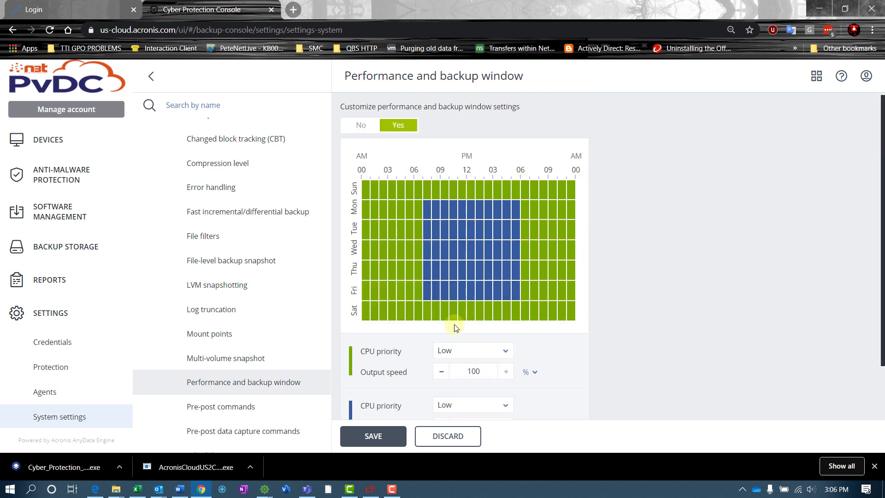
pyautogui.click(443, 353)
pyautogui.click(450, 371)
# Set business-hours CPU priority to Normal and output speed to 90%, then save the backup window.
pyautogui.scroll(-2, 650, 359)
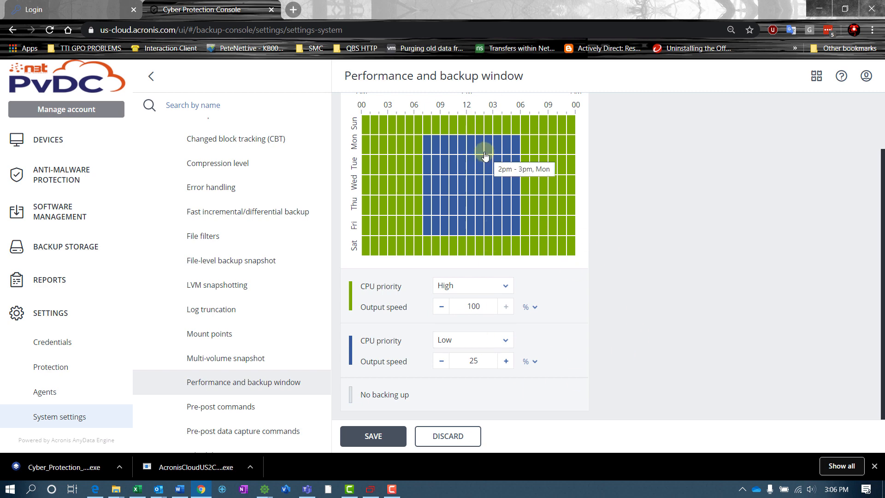
pyautogui.click(504, 339)
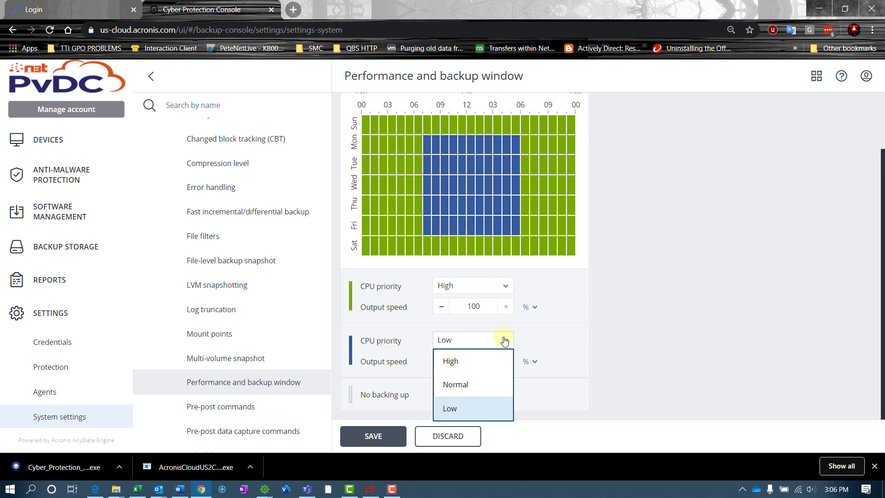
pyautogui.click(476, 386)
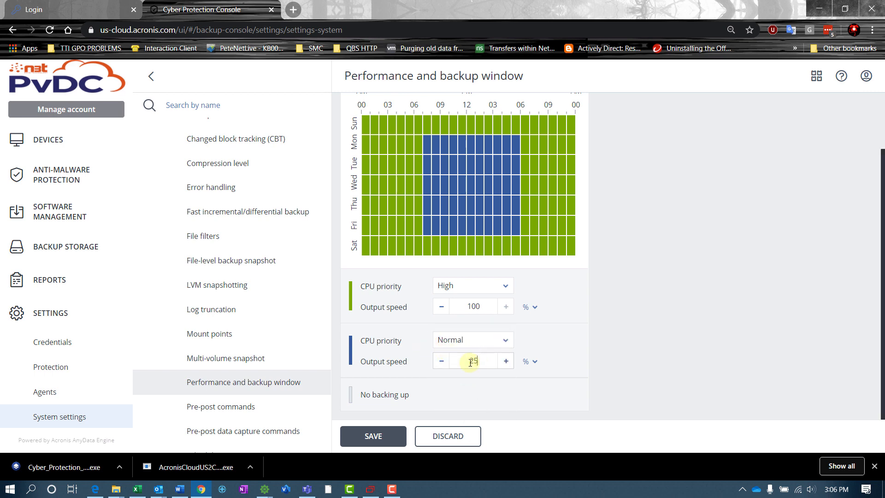
pyautogui.doubleClick(471, 362)
pyautogui.write('90')
pyautogui.scroll(2, 644, 341)
pyautogui.scroll(-2, 622, 317)
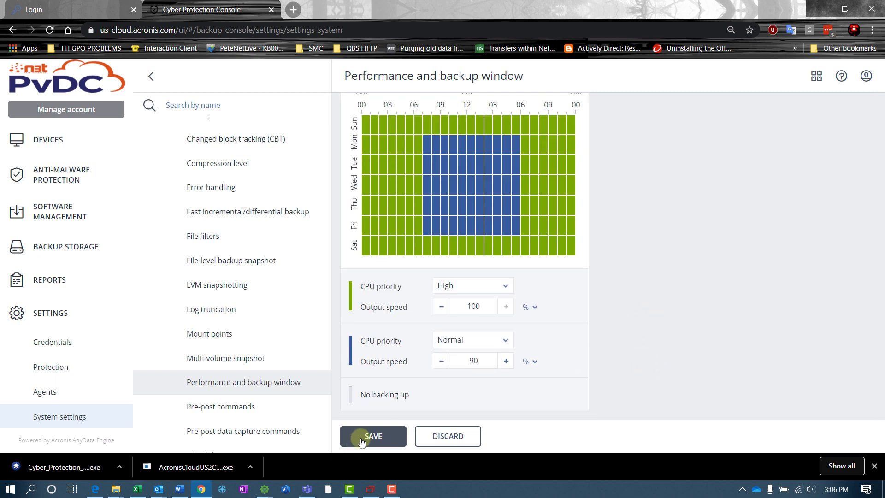
pyautogui.click(369, 436)
# Review the default Scheduling options in System settings.
pyautogui.scroll(-3, 277, 383)
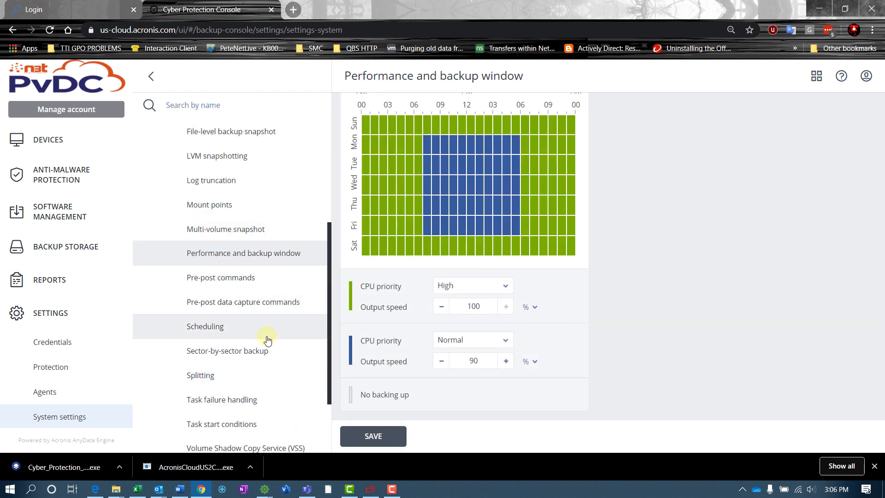
pyautogui.scroll(-2, 224, 290)
pyautogui.click(221, 266)
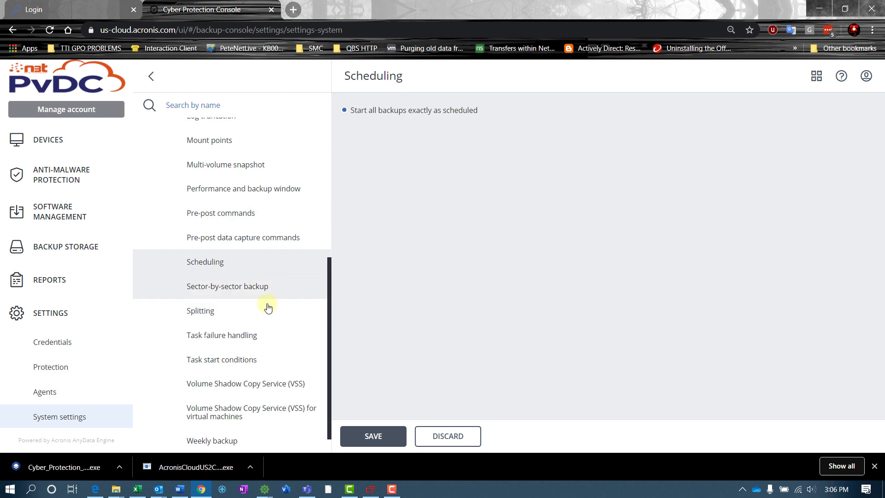
pyautogui.scroll(-1, 225, 311)
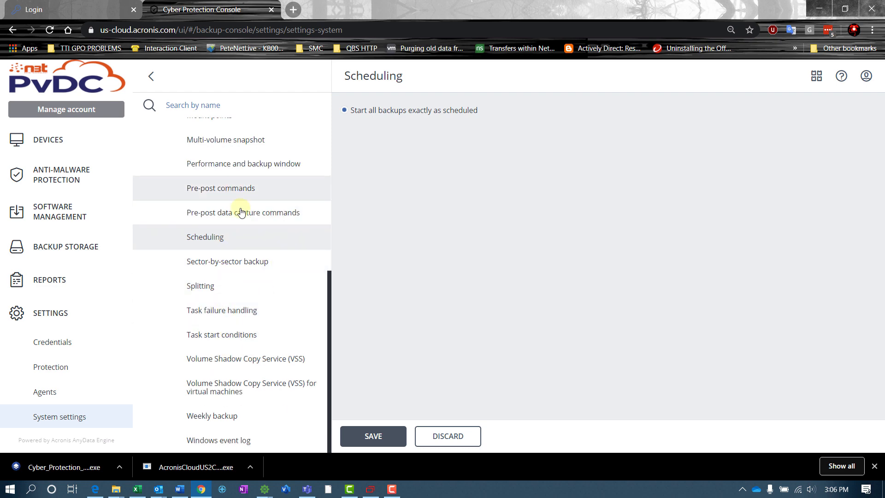
pyautogui.scroll(6, 240, 337)
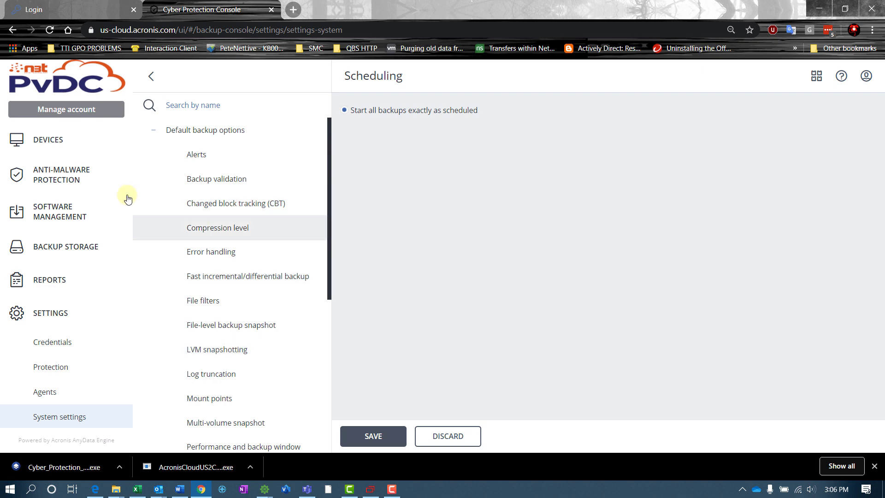
# Select WIN-B9GB0EII4VU.KDSLAB.COM in All devices and start creating a protection plan for it.
pyautogui.click(26, 141)
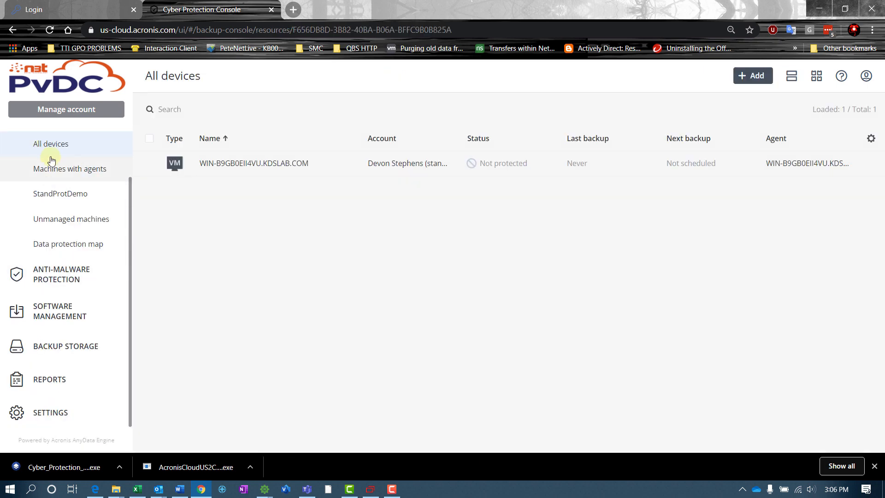
pyautogui.click(341, 165)
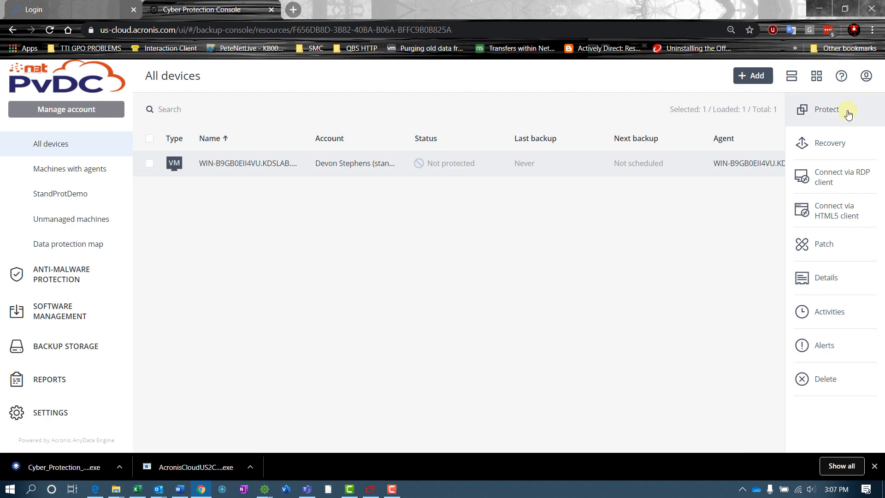
pyautogui.click(843, 112)
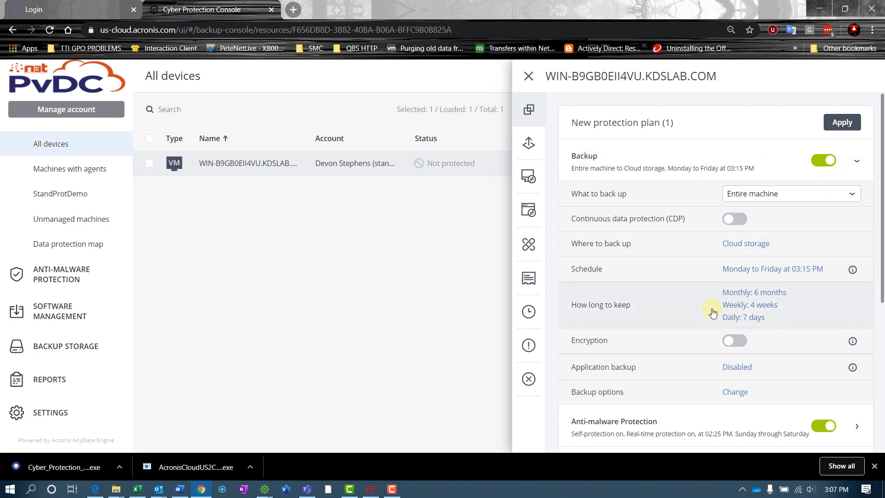
# Rename the new protection plan to 'Agent Backup', correcting the mistyped 'VM Back' first.
pyautogui.click(682, 122)
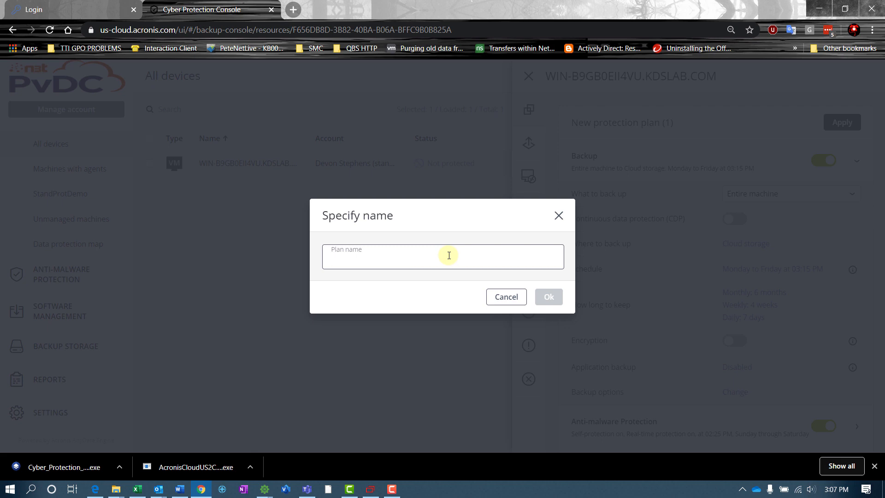
pyautogui.write('VM ')
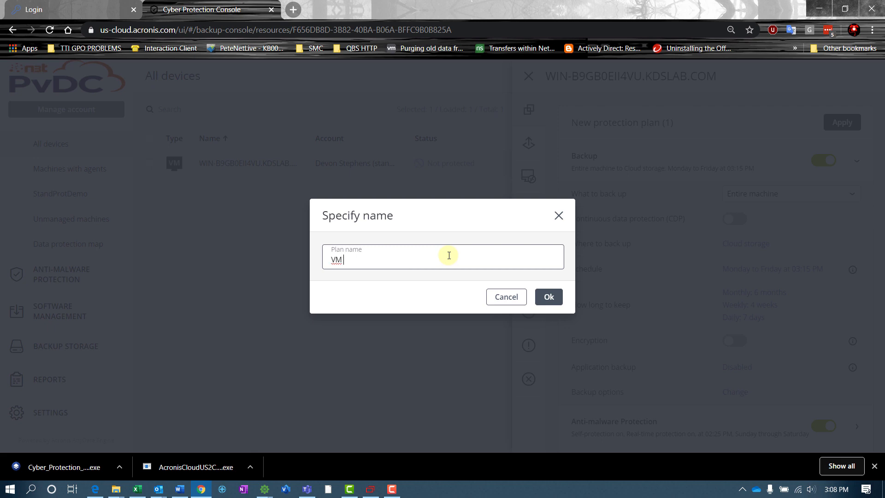
pyautogui.write('Back')
pyautogui.press('BackSpace')
pyautogui.press('BackSpace')
pyautogui.press('BackSpace')
pyautogui.press('BackSpace')
pyautogui.press('BackSpace')
pyautogui.press('BackSpace')
pyautogui.write('Agent Back')
pyautogui.click(540, 293)
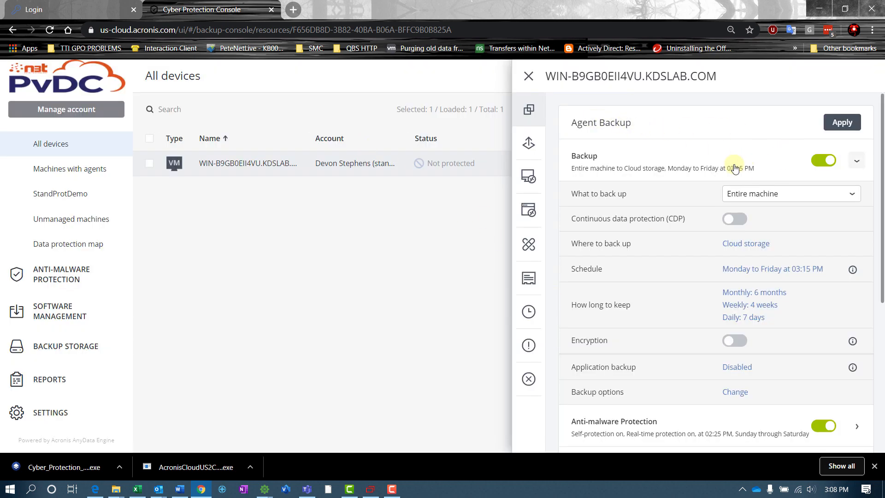
# Keep Entire machine as the backup source, leave continuous data protection off, and show the destination choices.
pyautogui.click(755, 200)
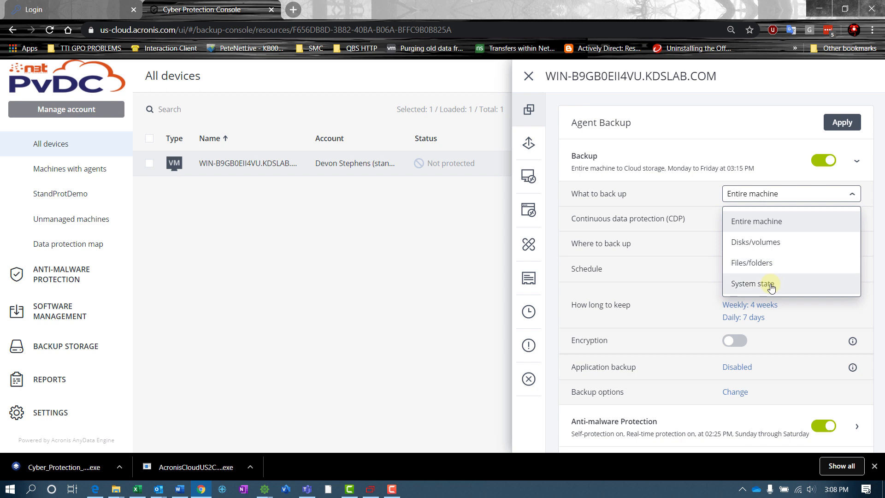
pyautogui.click(748, 225)
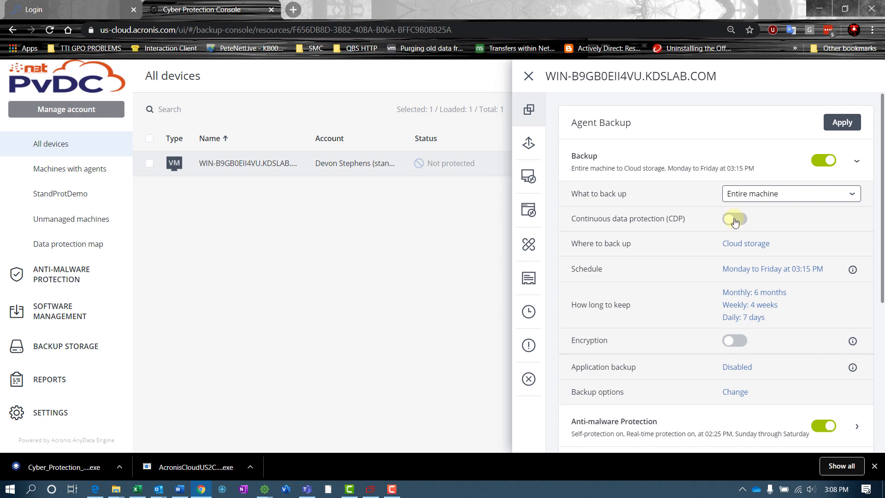
pyautogui.click(734, 220)
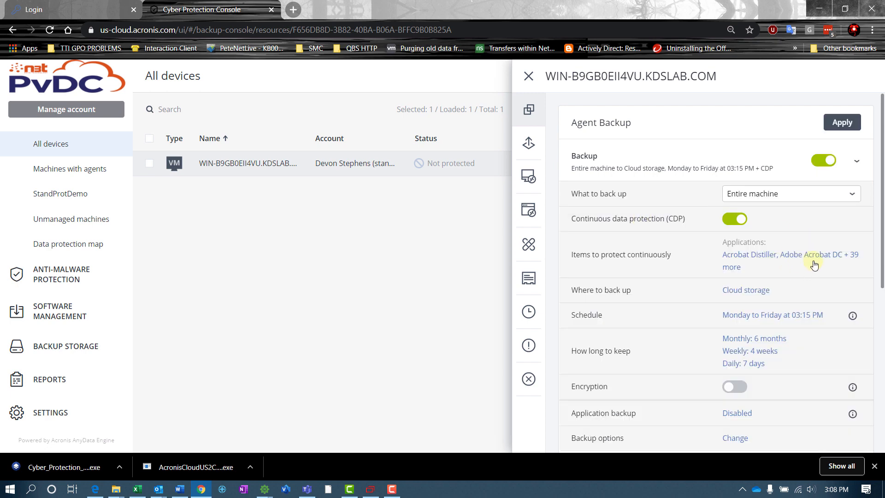
pyautogui.click(852, 258)
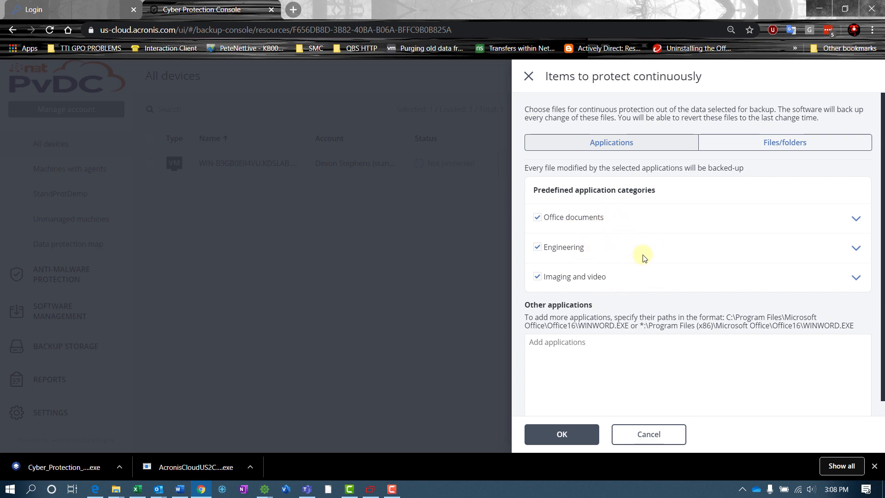
pyautogui.click(648, 434)
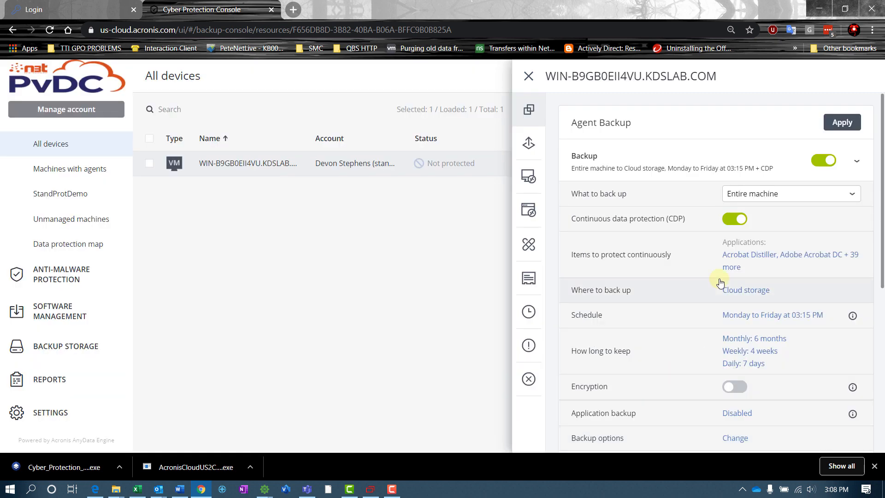
pyautogui.click(735, 221)
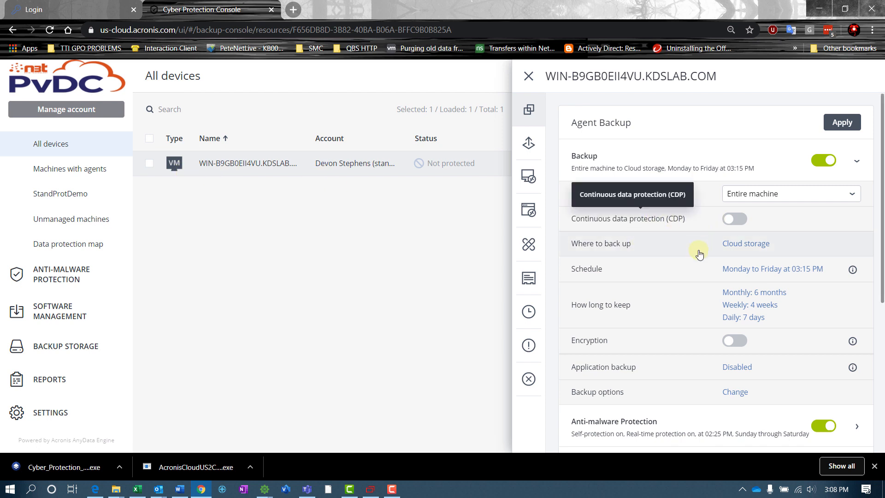
pyautogui.click(747, 249)
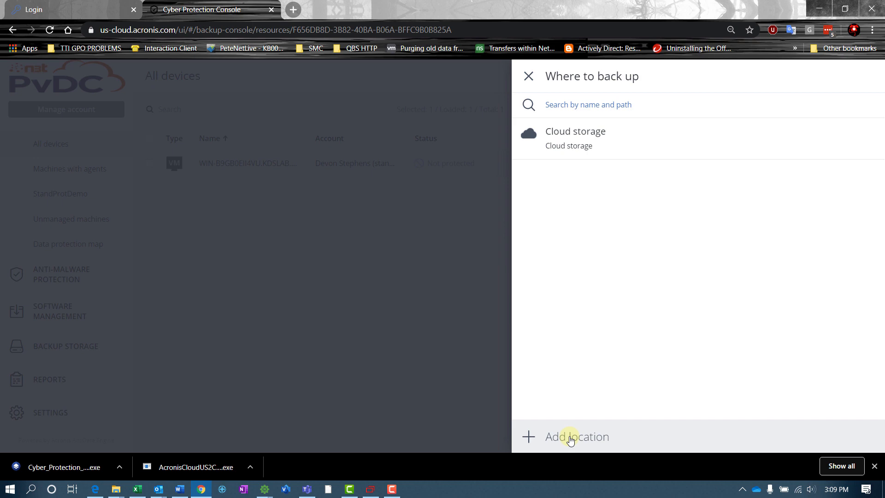
# Add a network folder location pointing to the share \\172.17.2.99\.
pyautogui.click(570, 440)
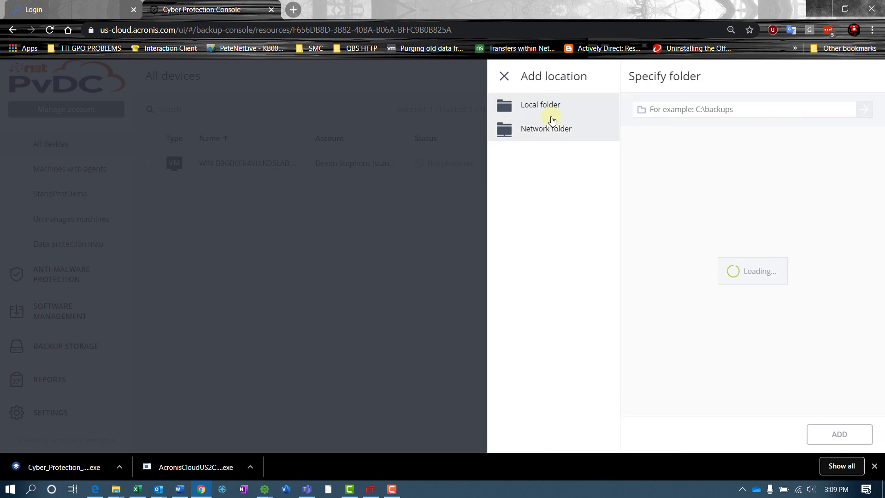
pyautogui.click(559, 133)
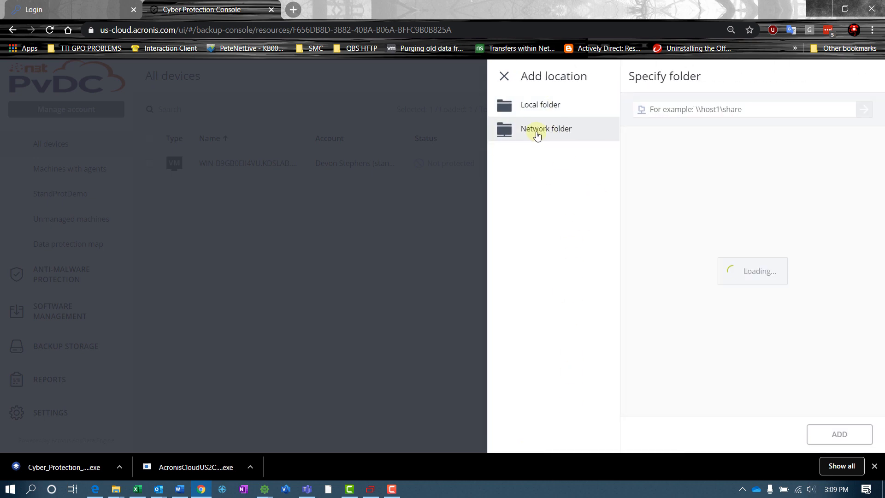
pyautogui.click(702, 115)
pyautogui.write('\\172.')
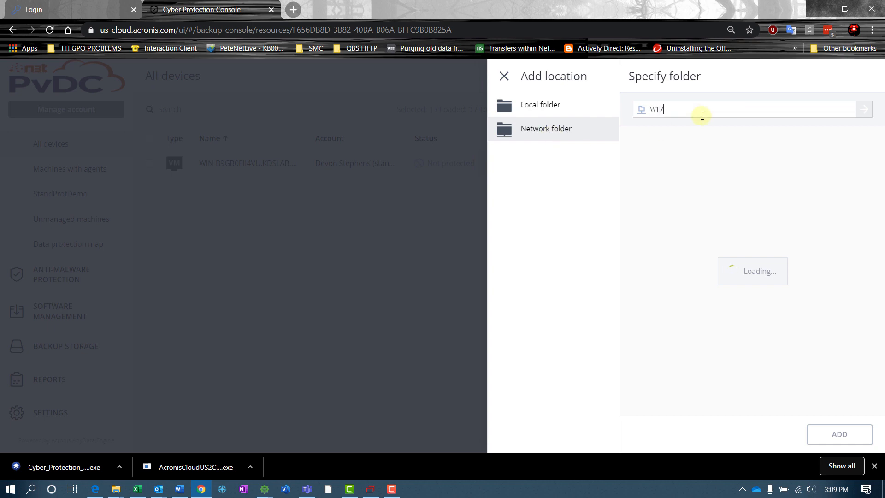
pyautogui.write('17.2.99\\')
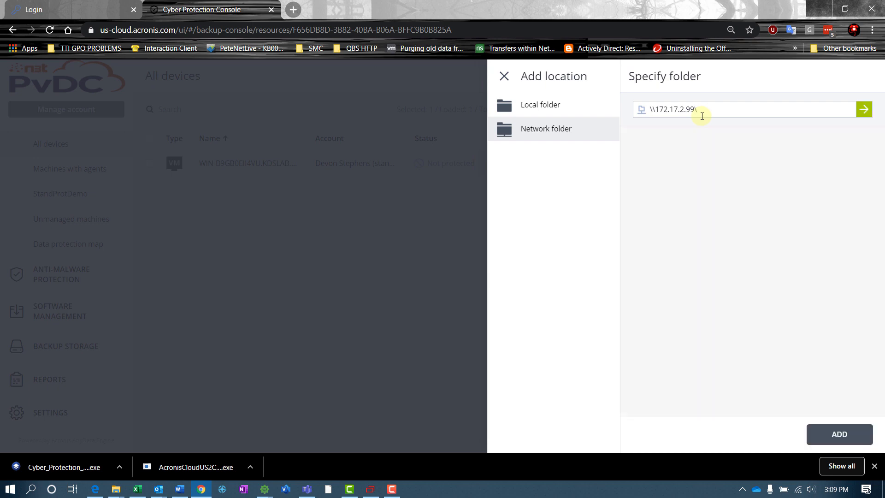
pyautogui.press('Return')
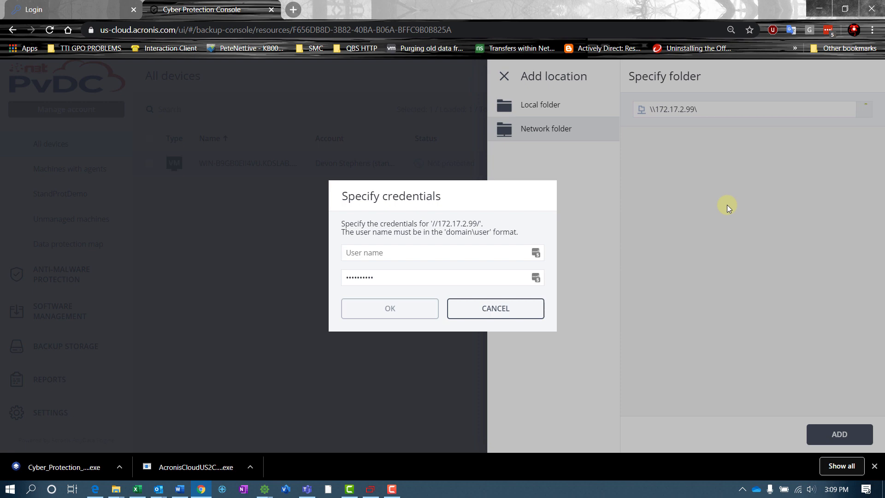
# Log in to the share with the admin account and password, then add its Backup folder.
pyautogui.write('admin')
pyautogui.press('Tab')
pyautogui.write('******')
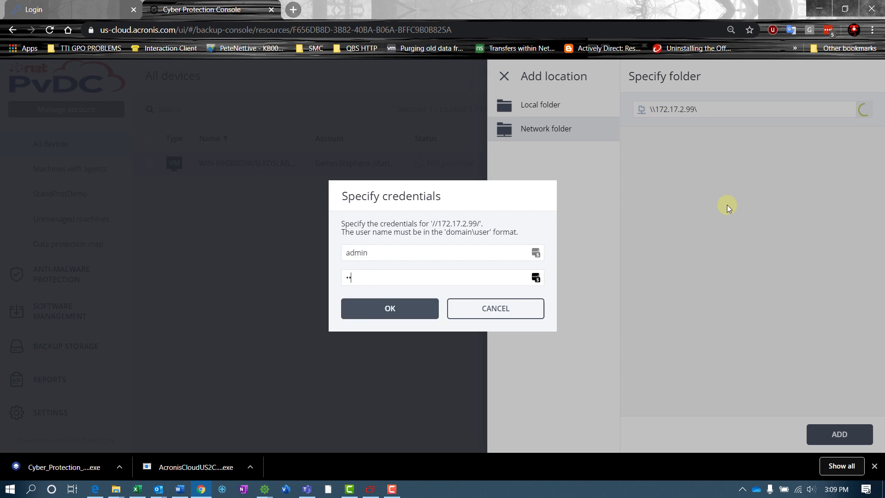
pyautogui.press('Return')
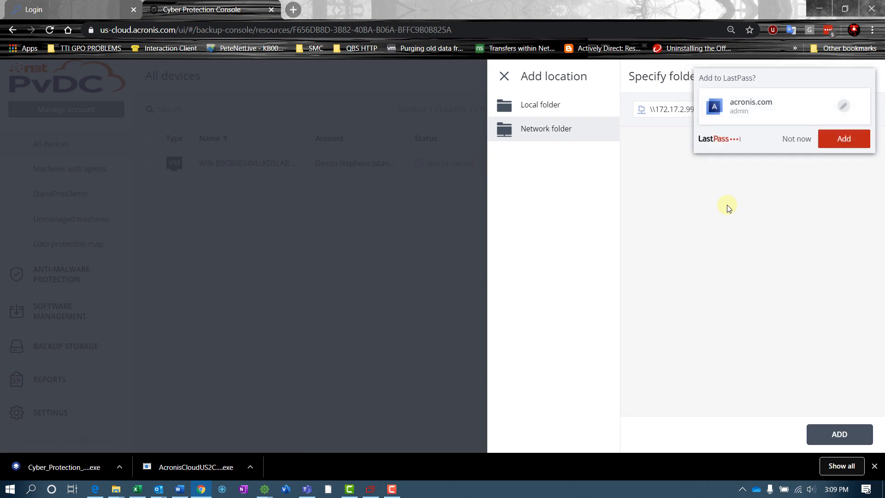
pyautogui.click(799, 133)
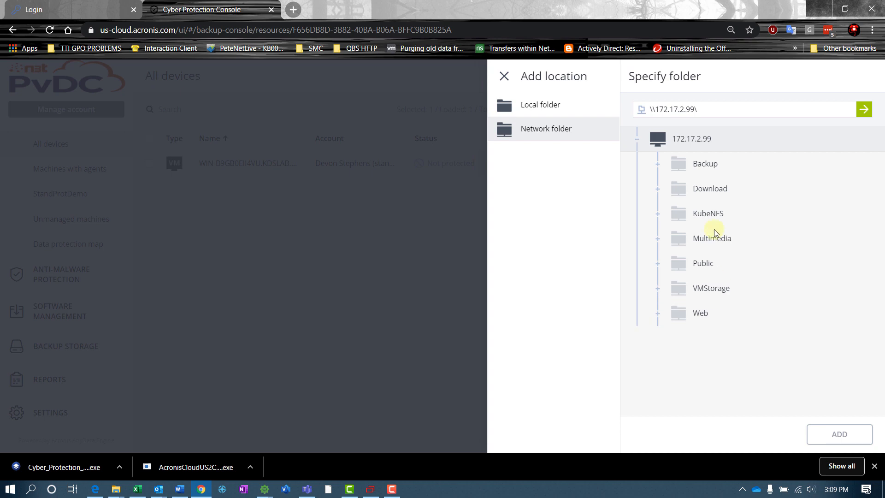
pyautogui.click(709, 162)
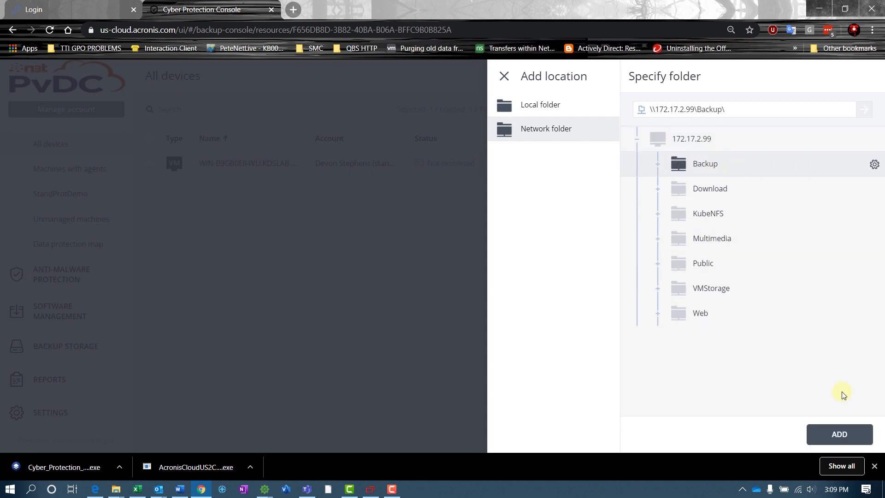
pyautogui.click(839, 433)
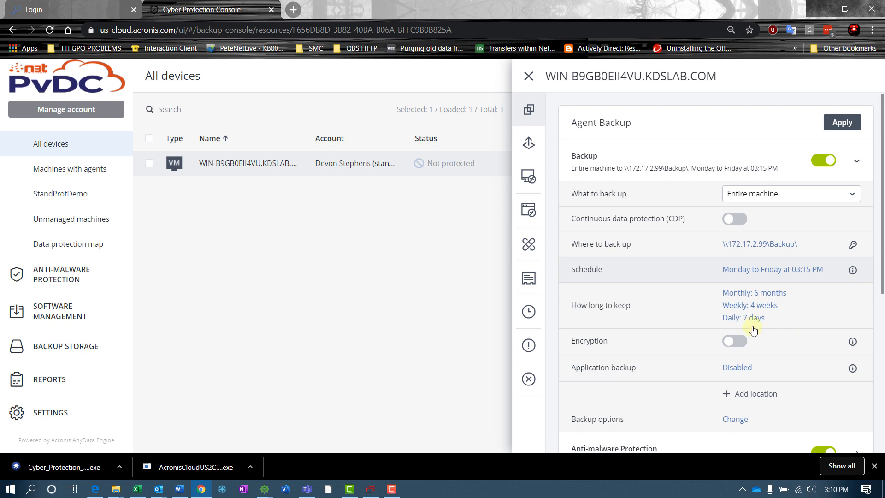
# Open the schedule settings of the Agent Backup plan, now targeting \\172.17.2.99\Backup\.
pyautogui.click(737, 270)
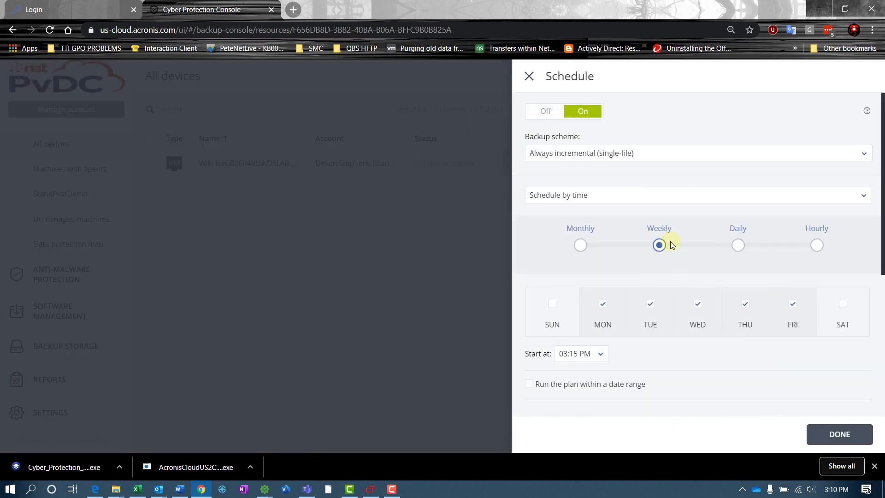
pyautogui.click(610, 159)
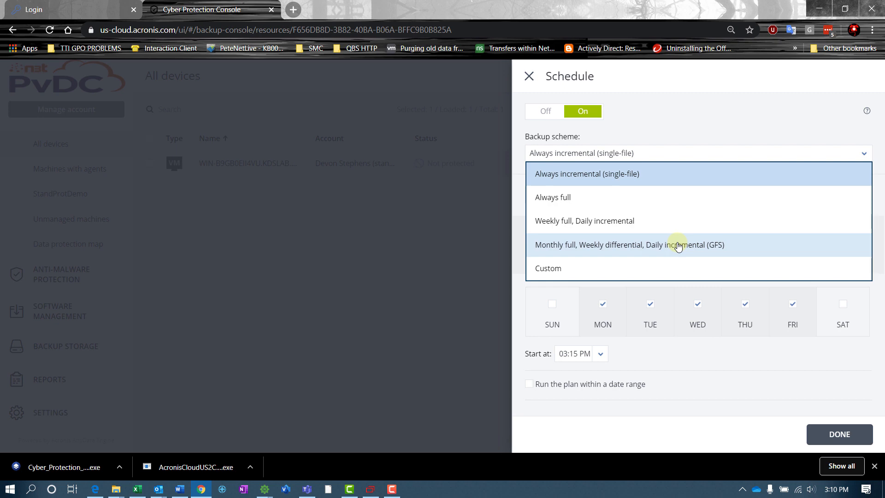
pyautogui.click(625, 177)
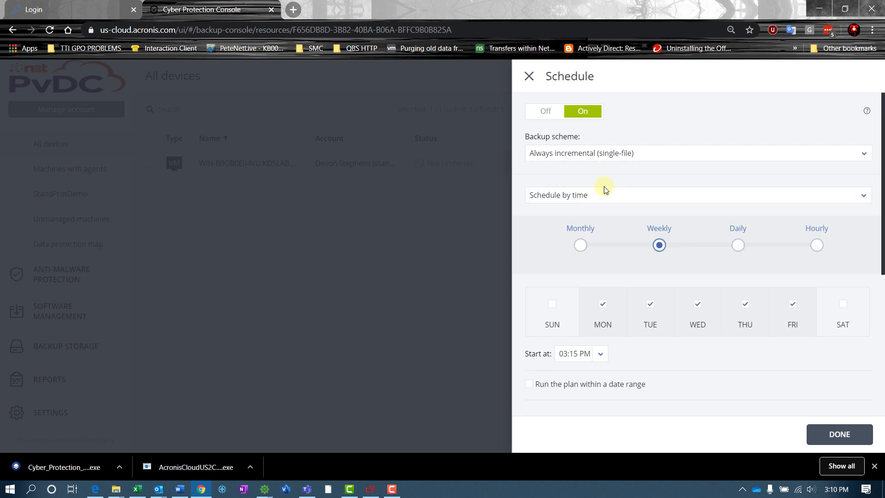
pyautogui.click(610, 199)
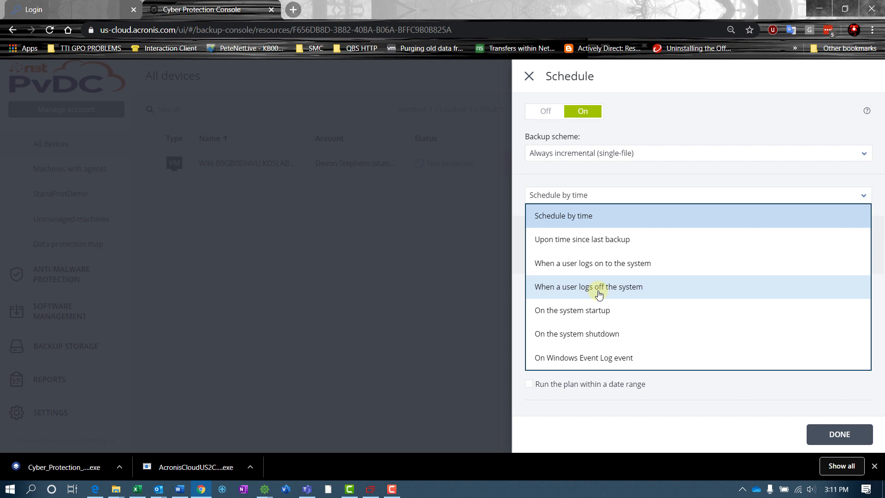
pyautogui.click(568, 217)
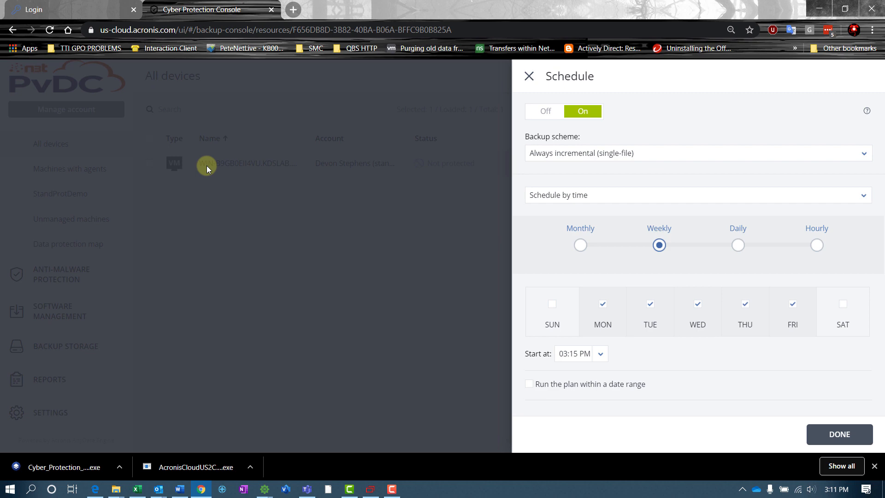
# Switch the schedule to Hourly, running every 10 minutes.
pyautogui.click(817, 246)
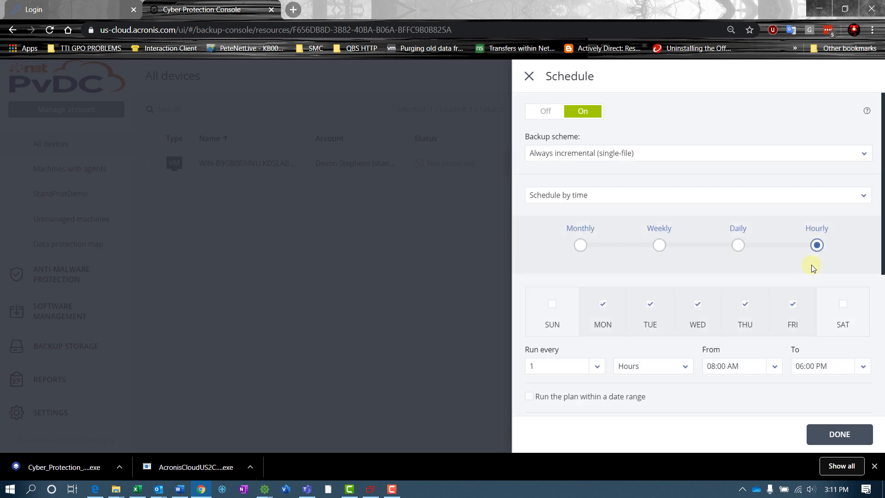
pyautogui.click(597, 366)
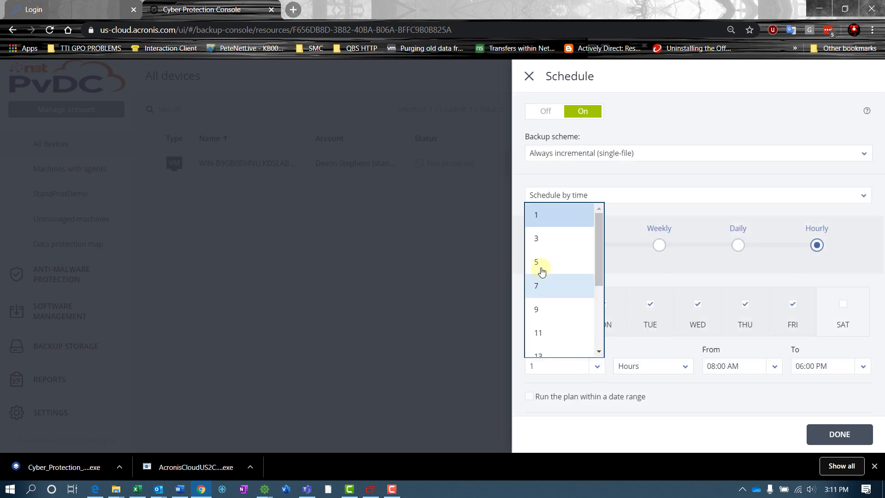
pyautogui.click(653, 367)
pyautogui.click(636, 387)
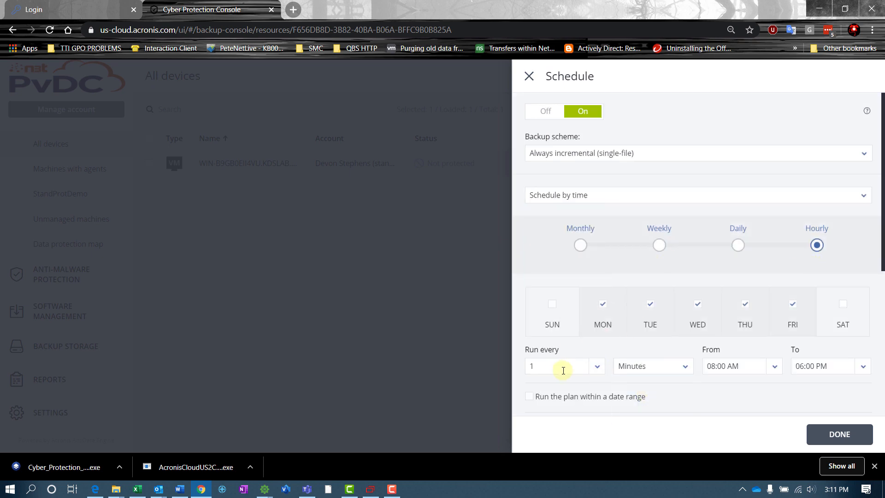
pyautogui.click(597, 367)
pyautogui.click(541, 228)
# Include Saturday and Sunday, leave the start time unchanged, then switch the schedule to Daily.
pyautogui.click(843, 305)
pyautogui.click(553, 304)
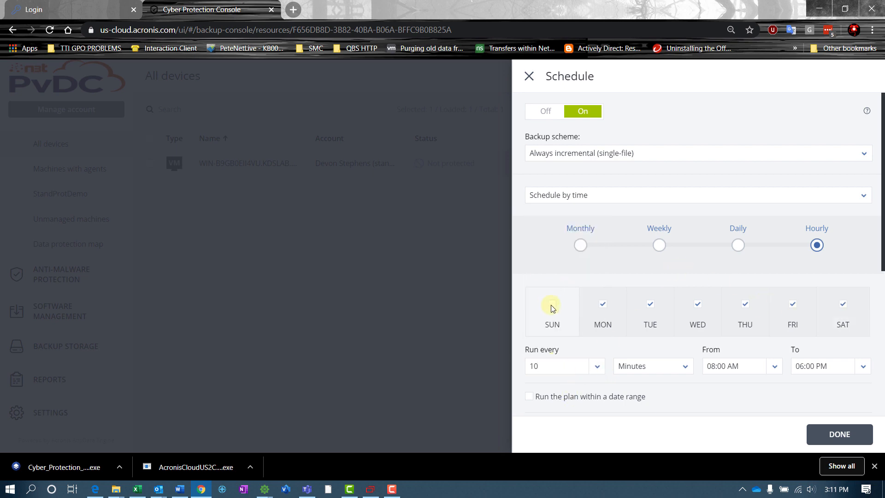
pyautogui.click(775, 367)
pyautogui.click(775, 367)
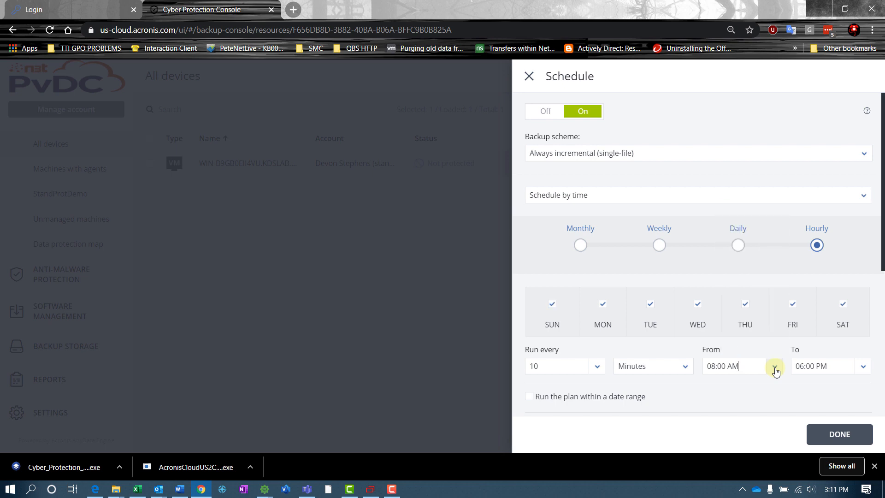
pyautogui.scroll(-4, 758, 362)
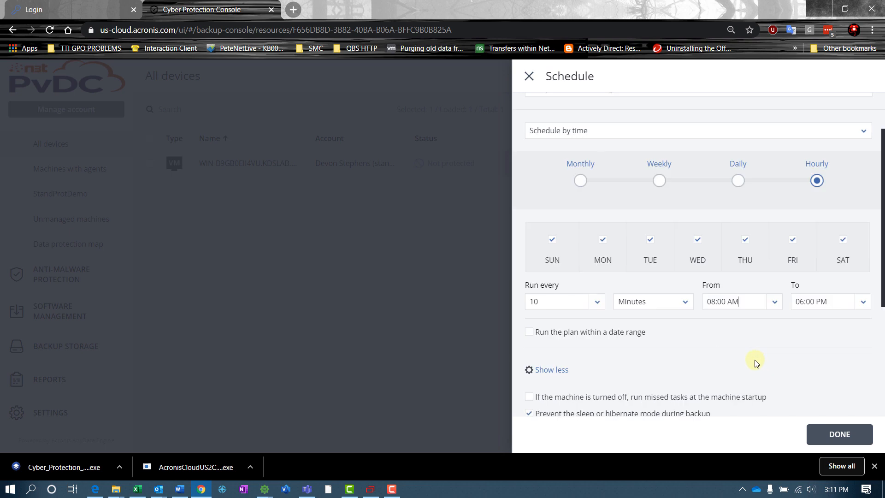
pyautogui.scroll(4, 726, 311)
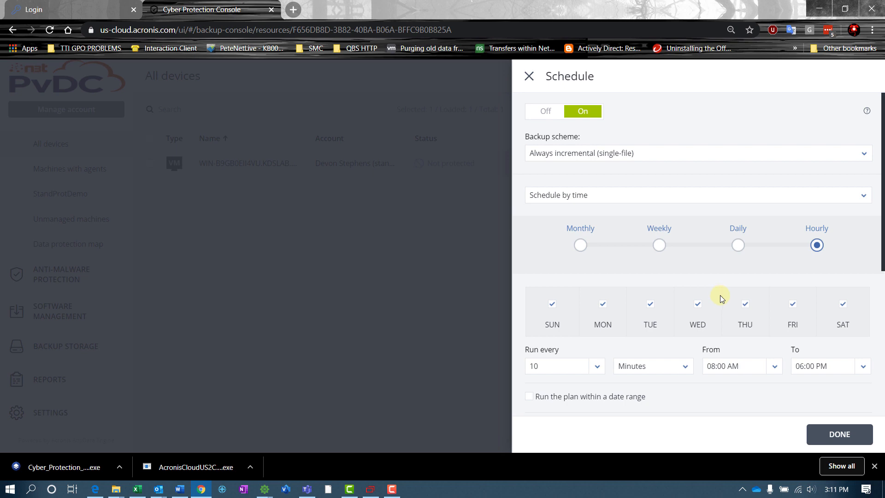
pyautogui.click(740, 246)
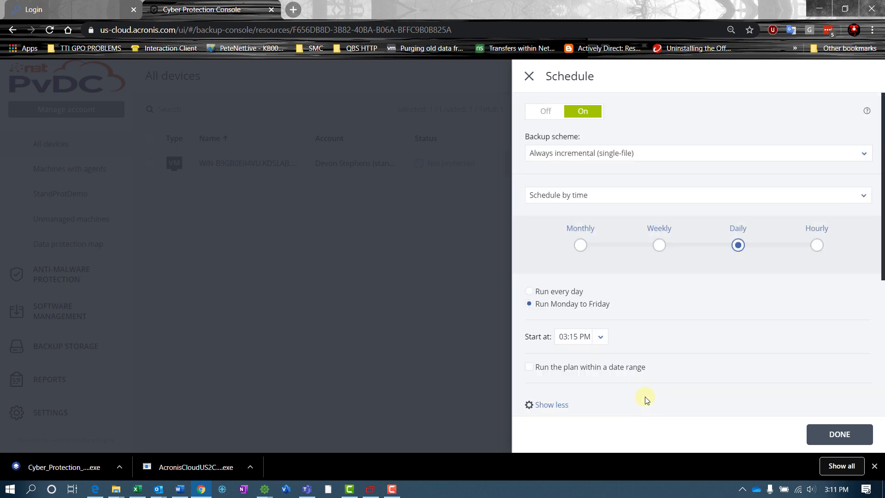
pyautogui.click(530, 292)
pyautogui.scroll(-3, 585, 337)
pyautogui.click(601, 208)
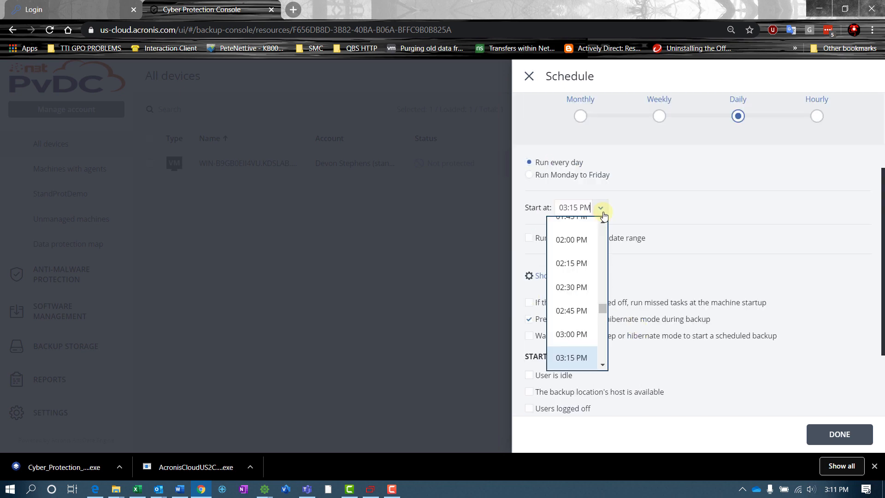
pyautogui.moveTo(602, 310); pyautogui.dragTo(599, 329)
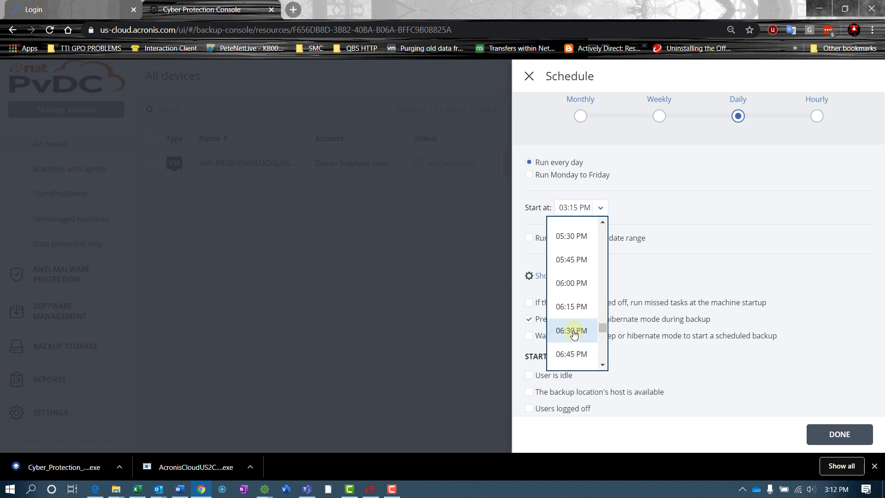
pyautogui.click(571, 286)
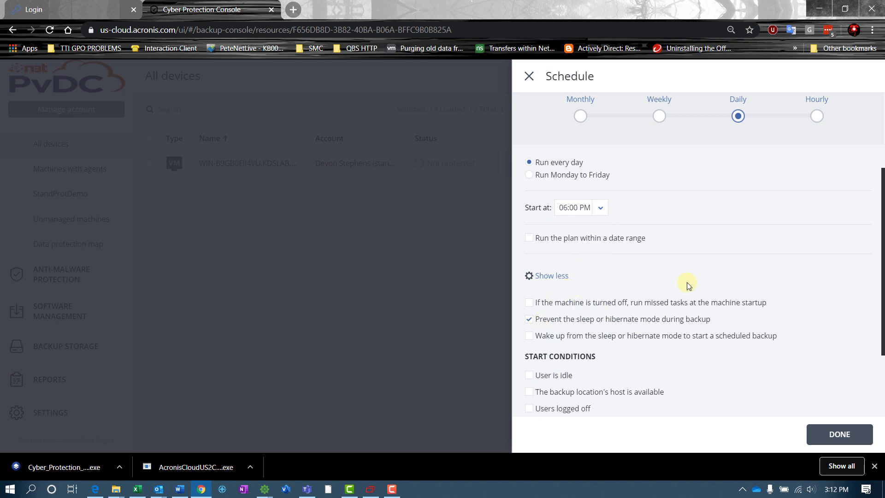
pyautogui.scroll(-3, 687, 286)
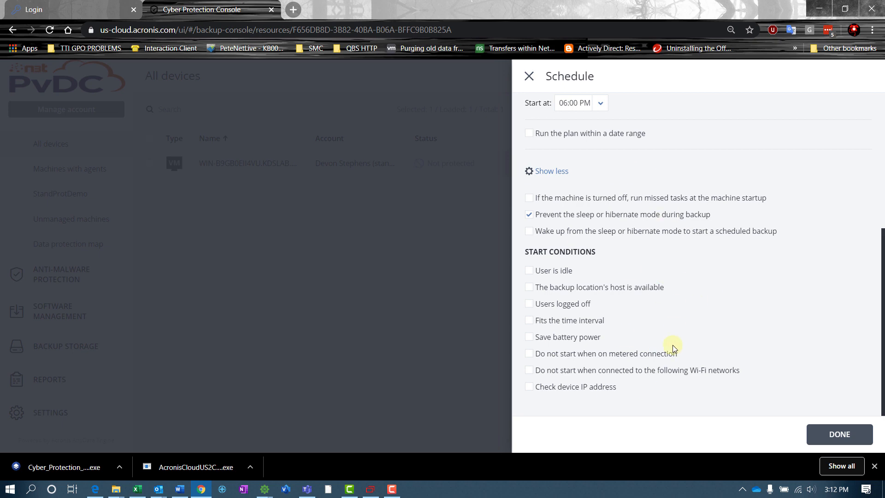
pyautogui.scroll(5, 678, 385)
pyautogui.scroll(-5, 645, 389)
# Confirm the every-day 06:00 PM schedule and scroll the plan down to the Encryption row.
pyautogui.click(838, 435)
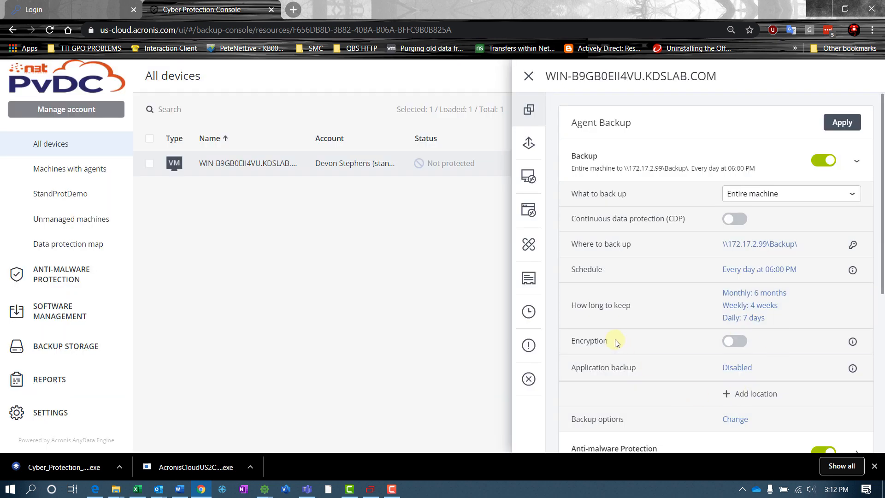
pyautogui.scroll(-1, 616, 343)
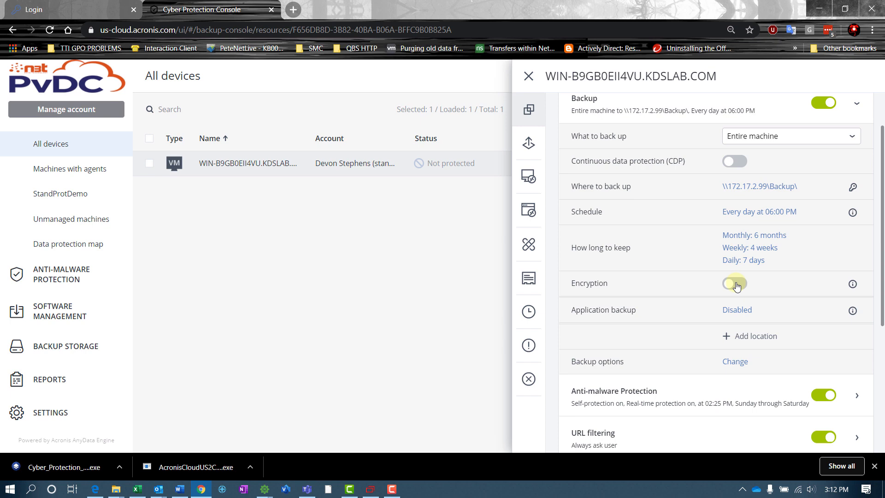
# Turn on backup encryption with a password, confirm the password, and keep the AES 256 algorithm.
pyautogui.click(735, 285)
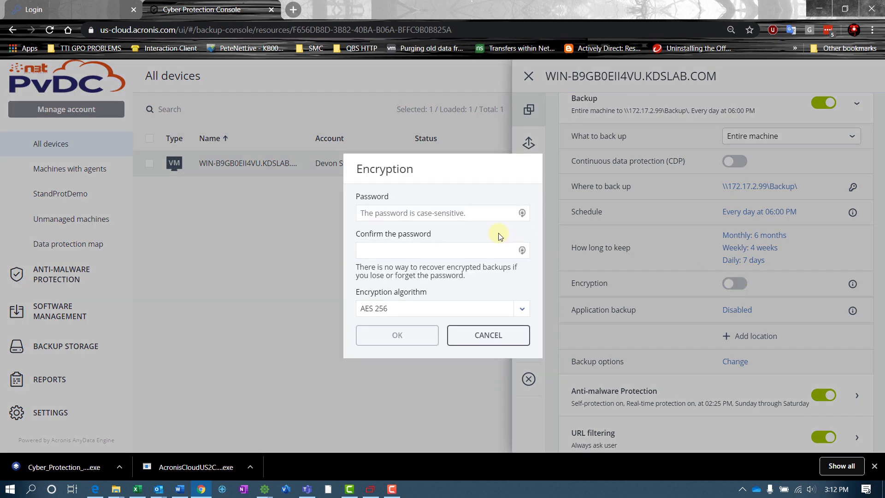
pyautogui.write('••')
pyautogui.press('BackSpace')
pyautogui.press('BackSpace')
pyautogui.write('••••••••••••••••••••')
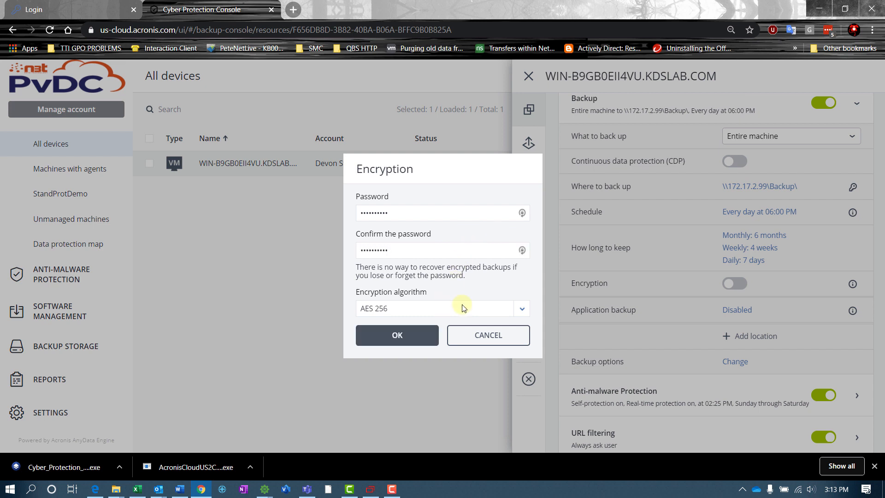
pyautogui.moveTo(405, 213); pyautogui.dragTo(312, 200)
pyautogui.write('••••••••••')
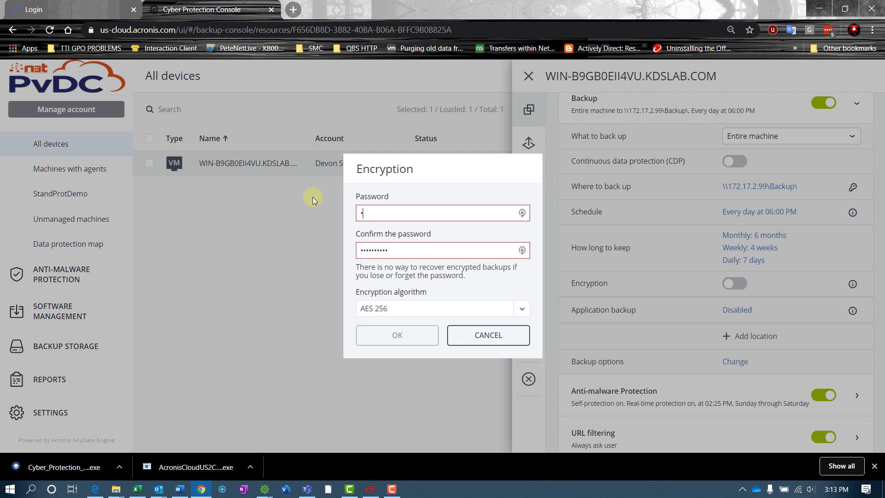
pyautogui.press('Tab')
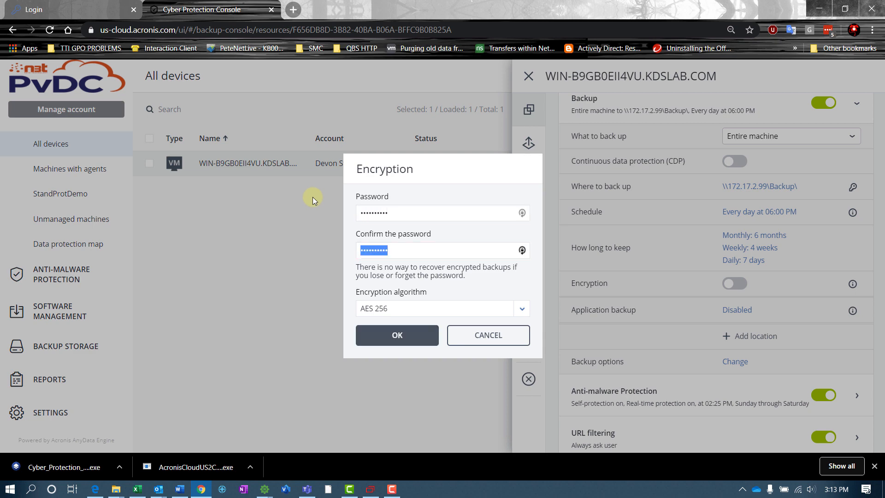
pyautogui.write('••••••••••')
pyautogui.click(407, 309)
pyautogui.click(407, 309)
pyautogui.click(400, 336)
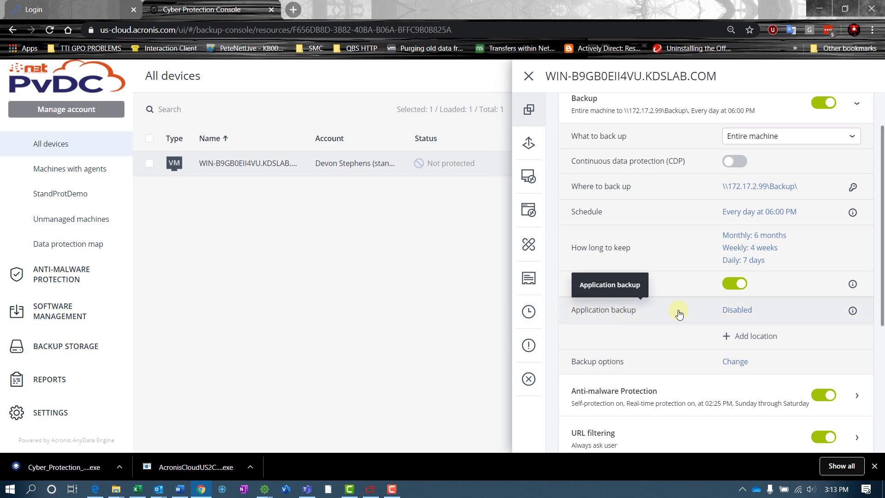
# Set Microsoft Active Directory application backup to Yes and confirm the choice.
pyautogui.click(739, 310)
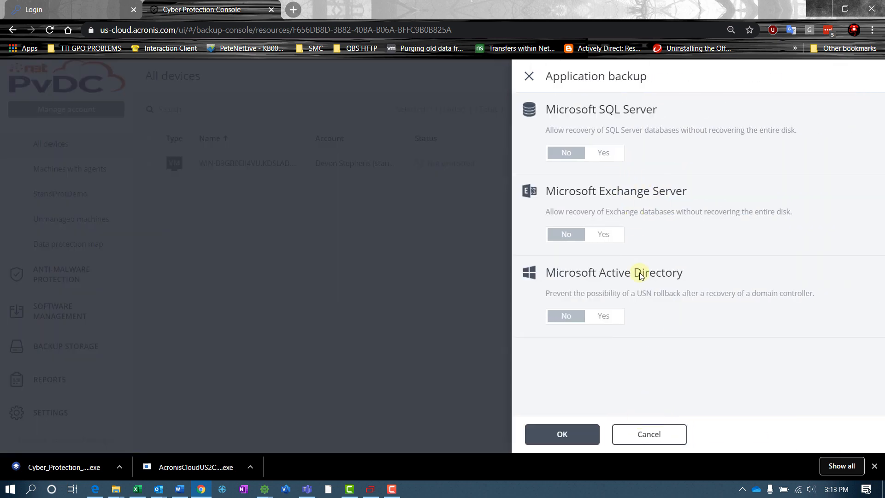
pyautogui.click(604, 317)
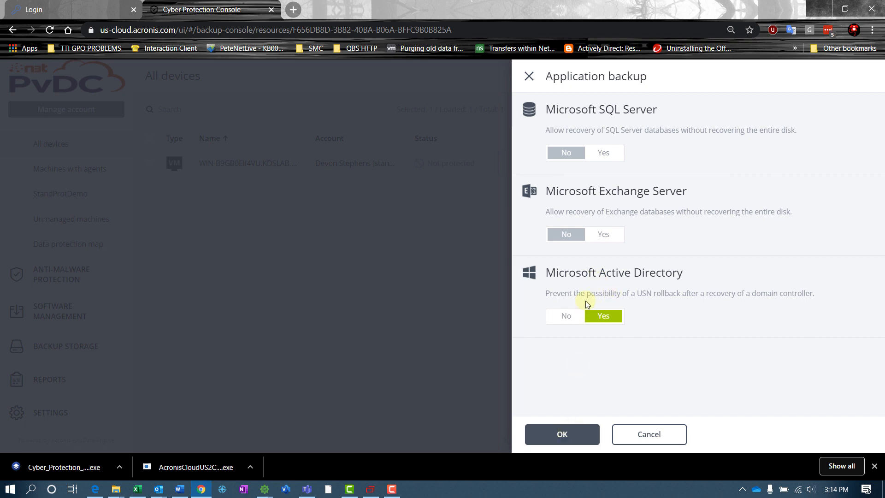
pyautogui.click(566, 432)
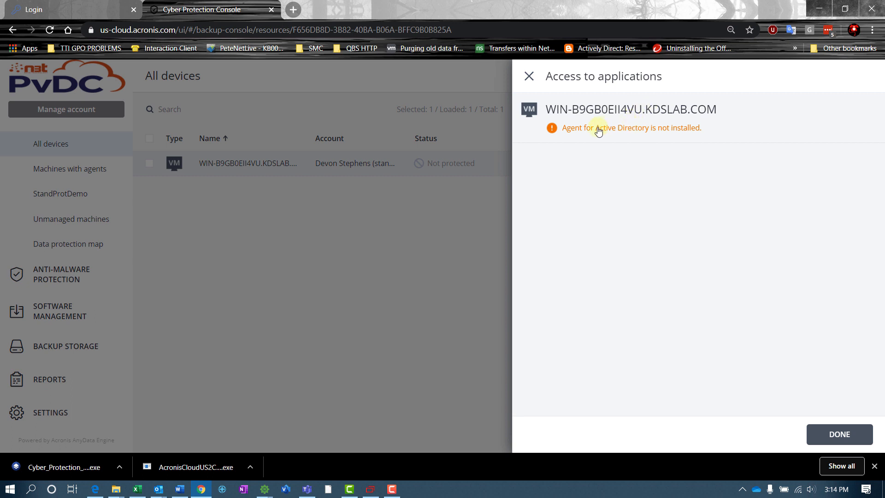
# Expand the missing-agent warning, retry Connect, and close the Access to applications panel.
pyautogui.click(633, 141)
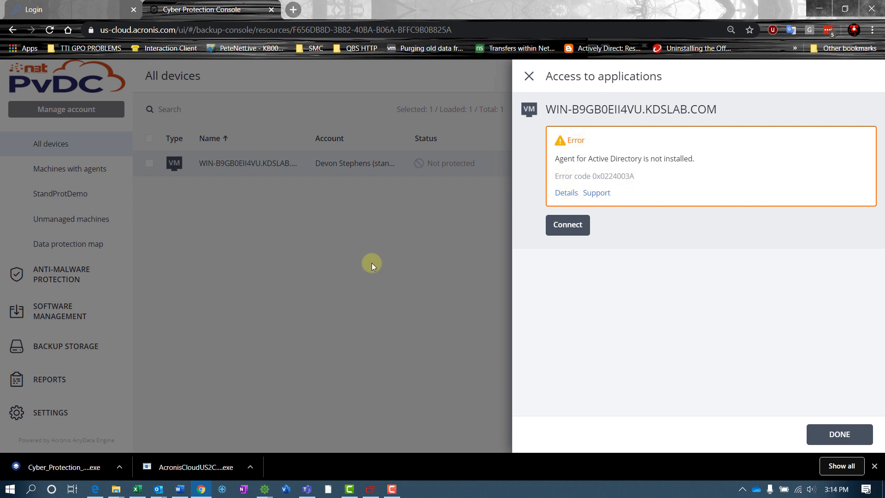
pyautogui.click(567, 224)
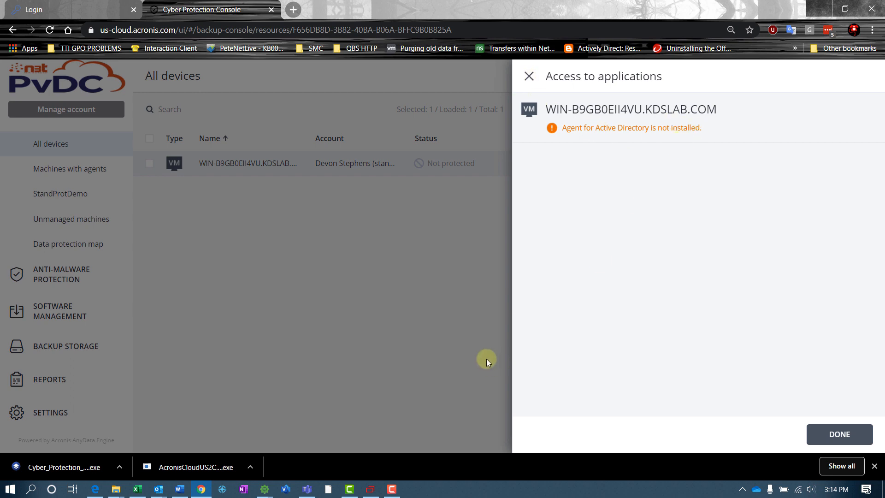
pyautogui.click(528, 76)
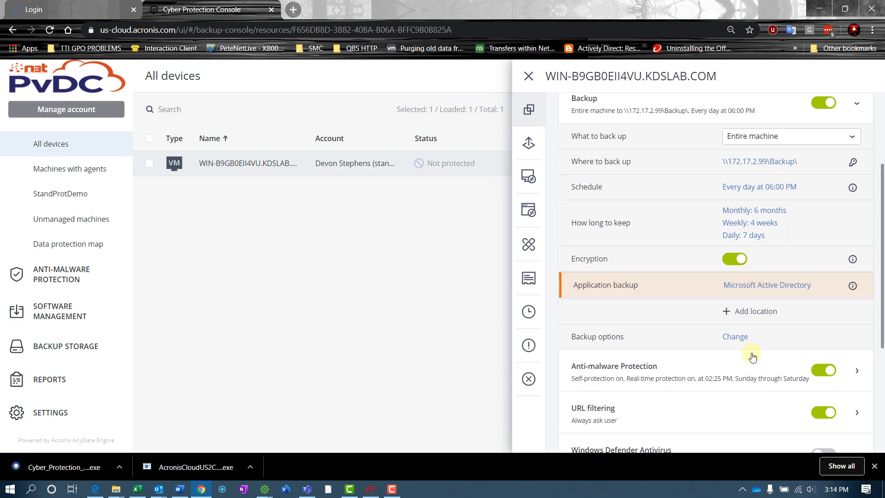
pyautogui.scroll(-1, 671, 315)
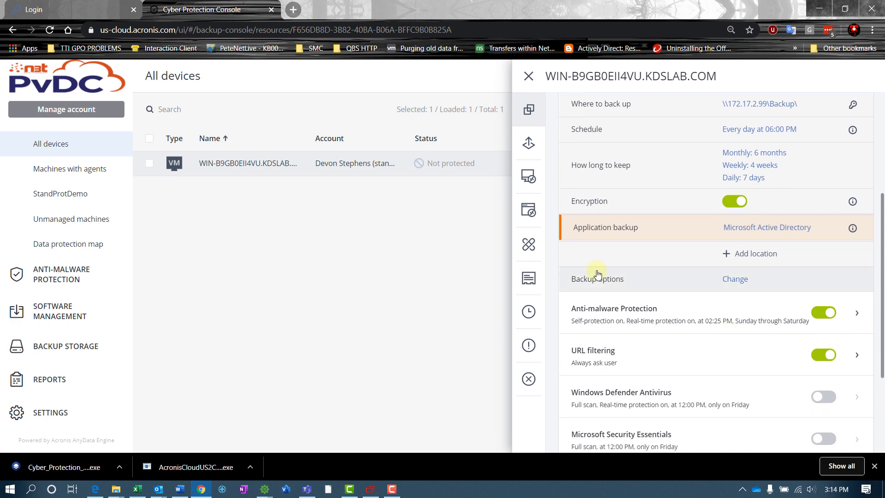
pyautogui.click(739, 280)
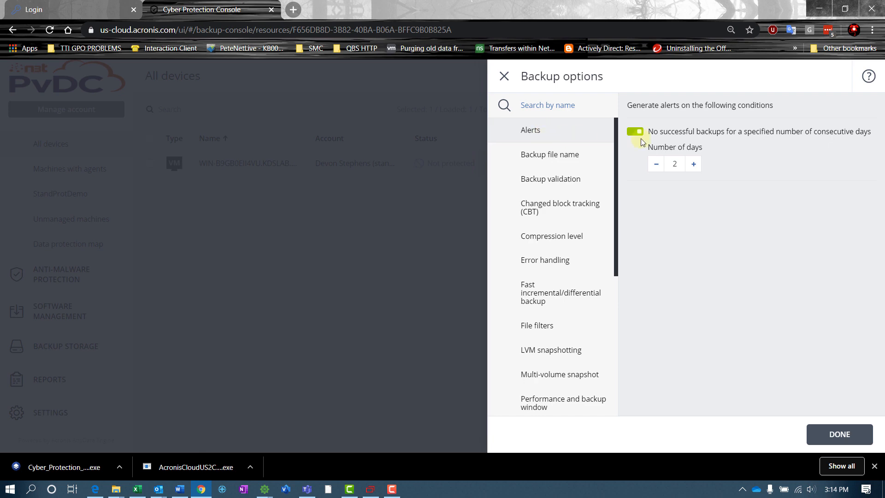
pyautogui.scroll(-6, 586, 244)
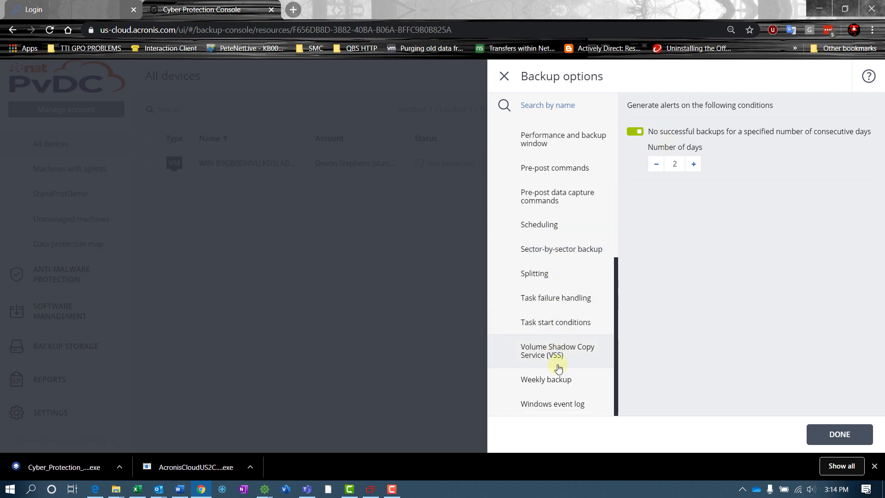
pyautogui.scroll(6, 559, 266)
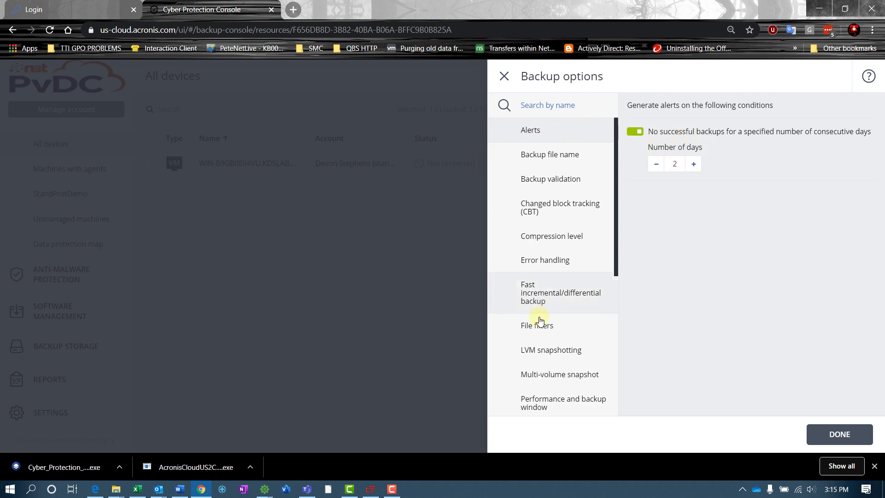
pyautogui.scroll(-4, 543, 357)
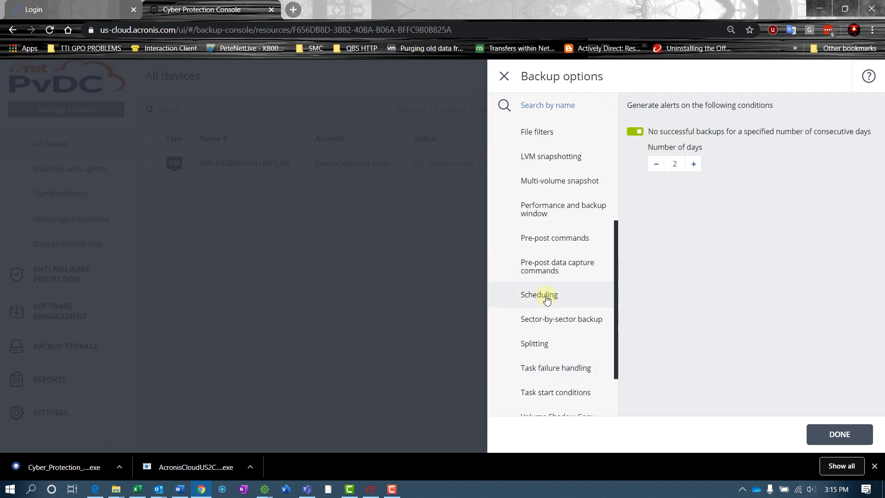
pyautogui.click(548, 211)
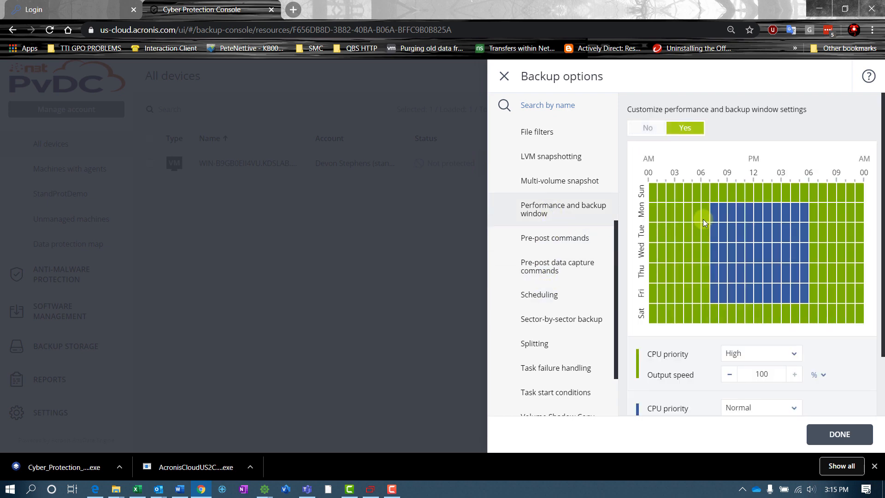
pyautogui.click(839, 431)
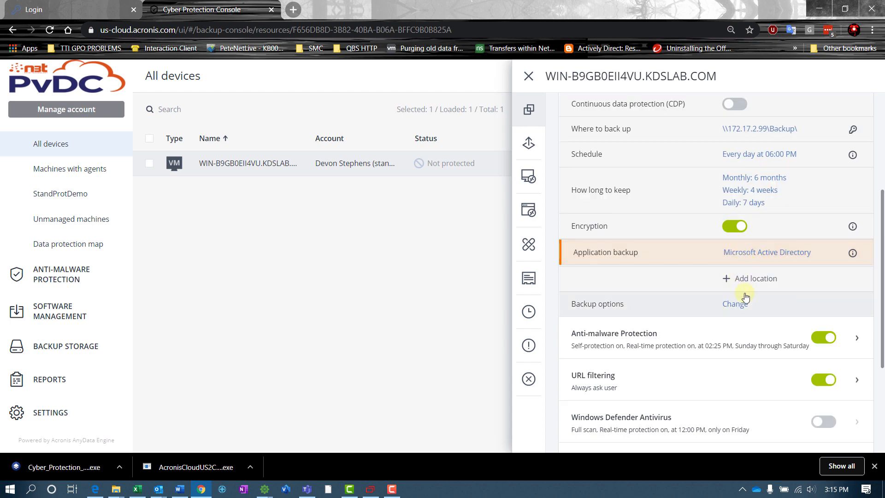
# Add a 2nd location to the Agent Backup plan, reviewing destinations and keeping Cloud storage.
pyautogui.scroll(-3, 763, 276)
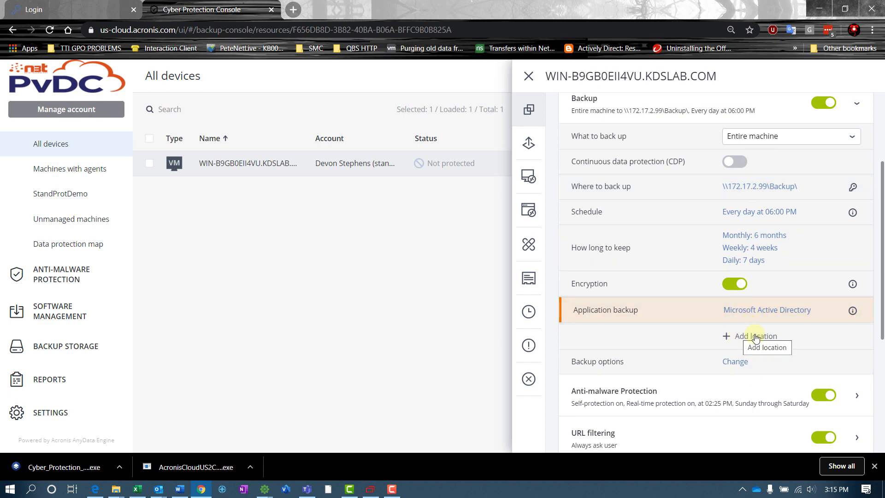
pyautogui.click(751, 336)
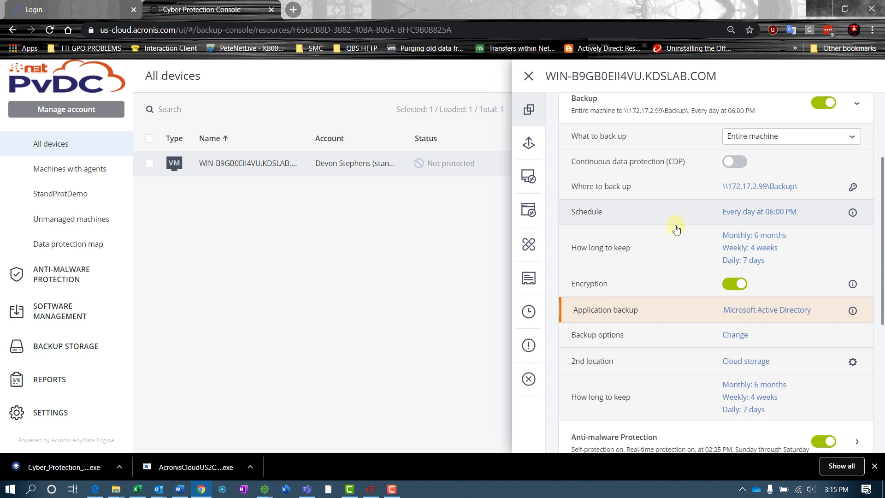
pyautogui.scroll(-3, 695, 306)
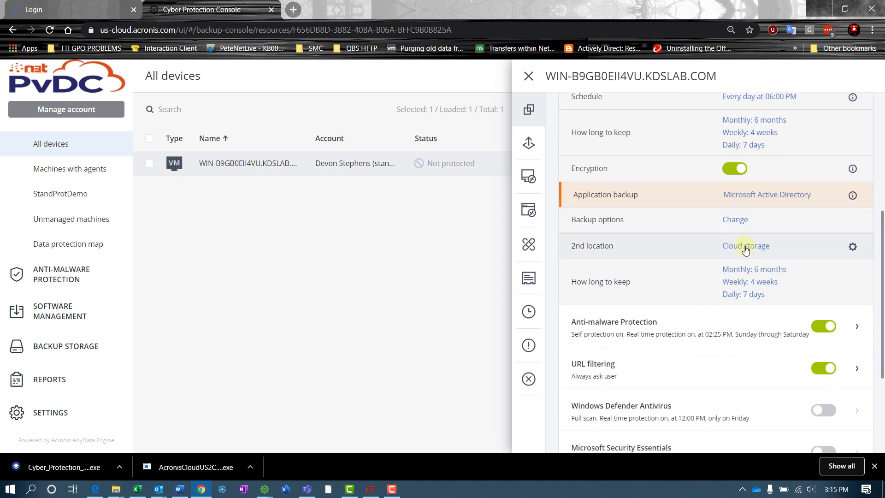
pyautogui.click(745, 246)
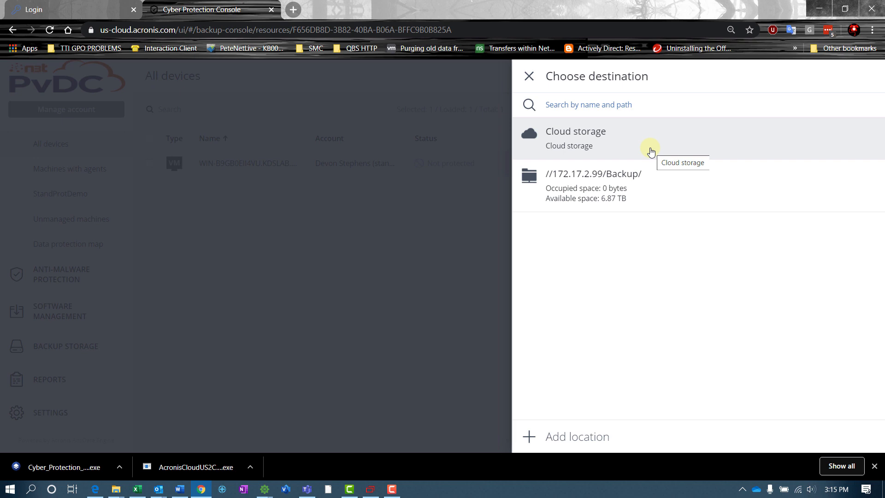
pyautogui.click(529, 76)
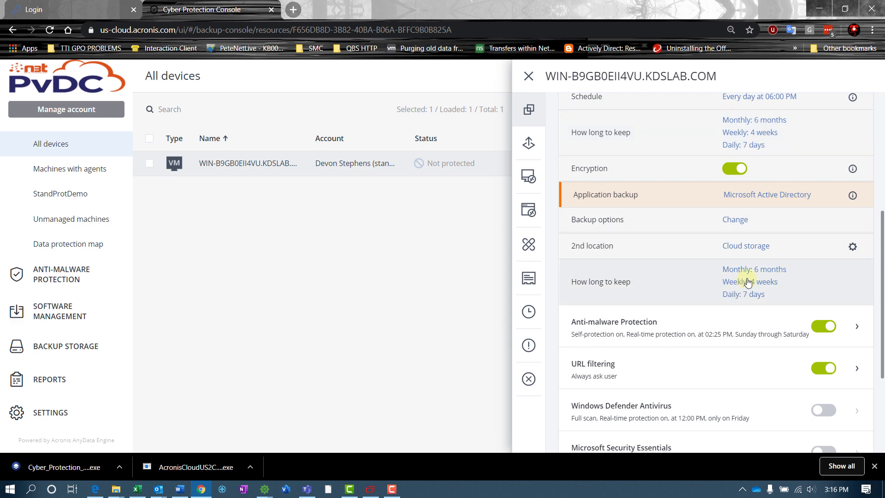
# Switch the Cloud storage second location's cleanup to by number of backups, keeping 30.
pyautogui.click(747, 281)
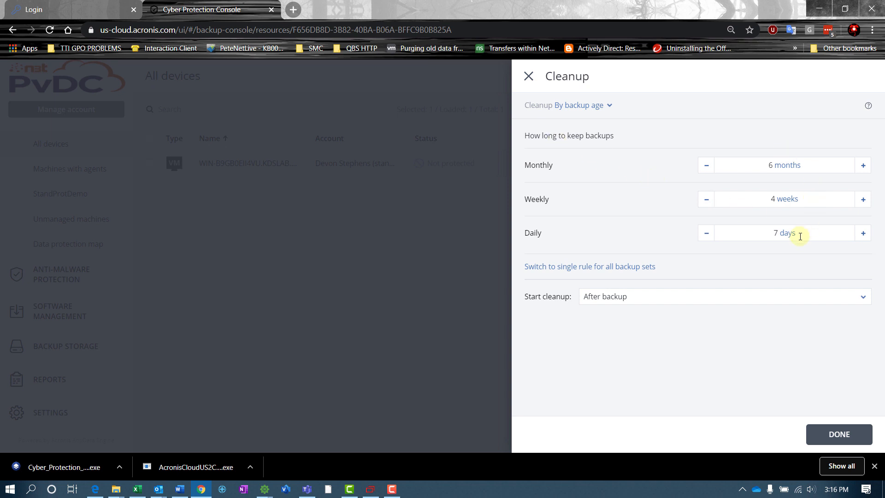
pyautogui.click(609, 106)
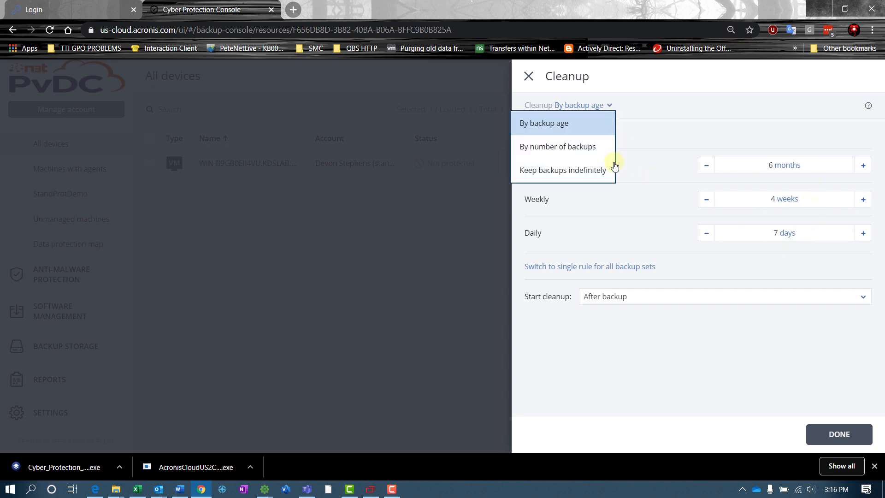
pyautogui.click(577, 147)
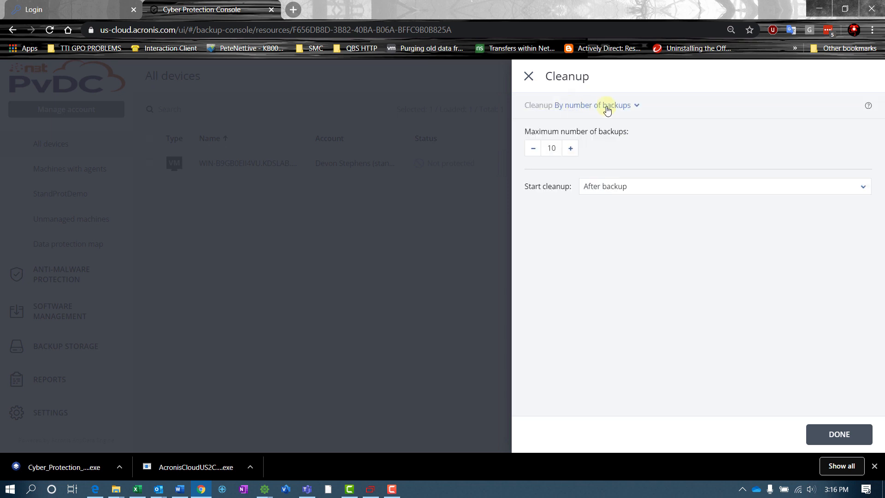
pyautogui.moveTo(556, 149); pyautogui.dragTo(535, 149)
pyautogui.write('3')
pyautogui.click(825, 433)
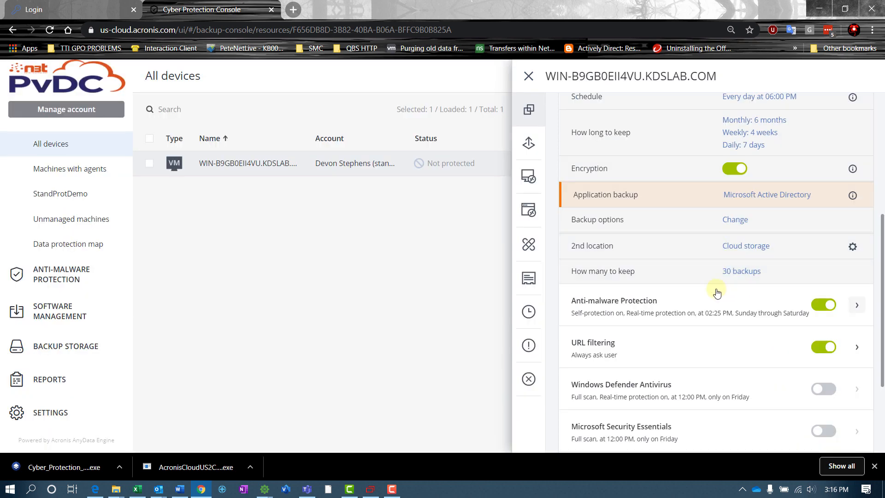
# Turn off anti-malware, vulnerability assessment, patch management and data protection map in the plan.
pyautogui.click(821, 306)
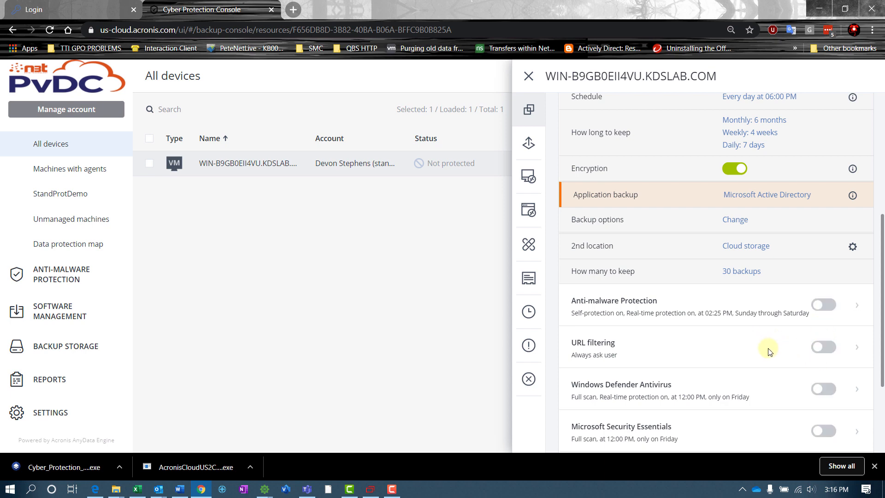
pyautogui.scroll(-3, 767, 355)
pyautogui.click(823, 337)
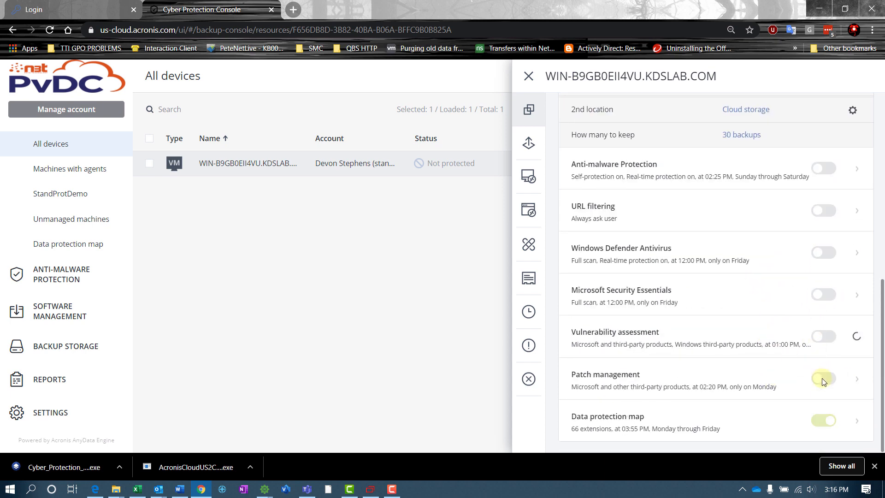
pyautogui.click(823, 379)
pyautogui.click(823, 420)
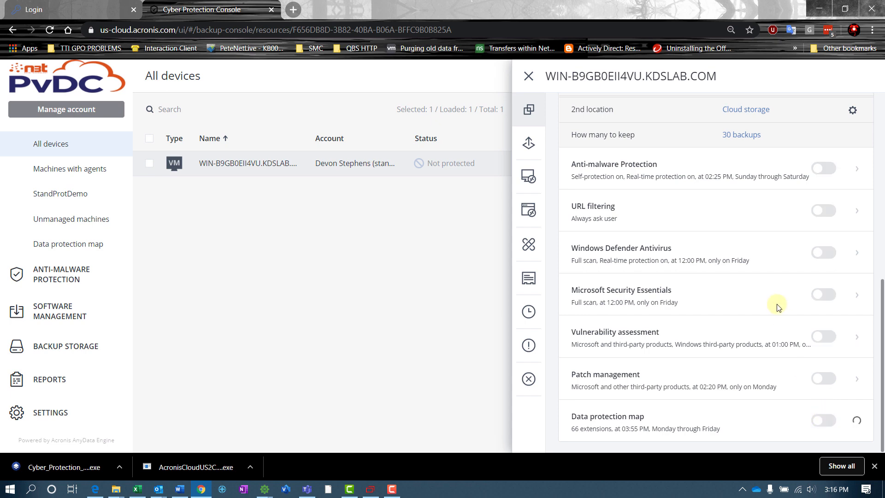
# Apply the Agent Backup plan to WIN-B9GB0EII4VU.KDSLAB.COM.
pyautogui.scroll(8, 762, 361)
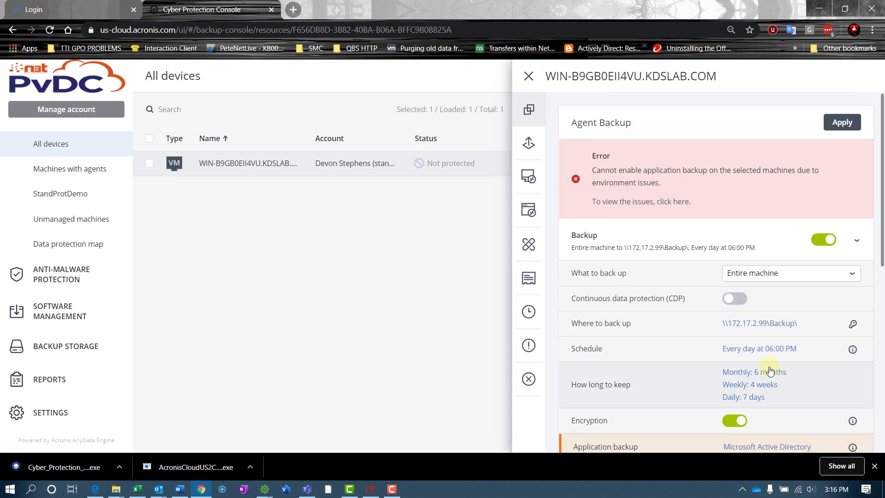
pyautogui.scroll(-2, 768, 382)
pyautogui.scroll(3, 761, 386)
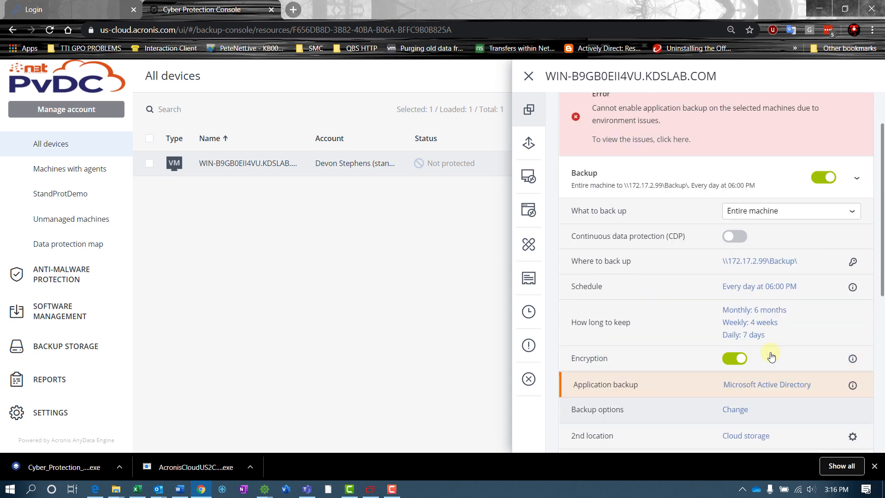
pyautogui.click(839, 120)
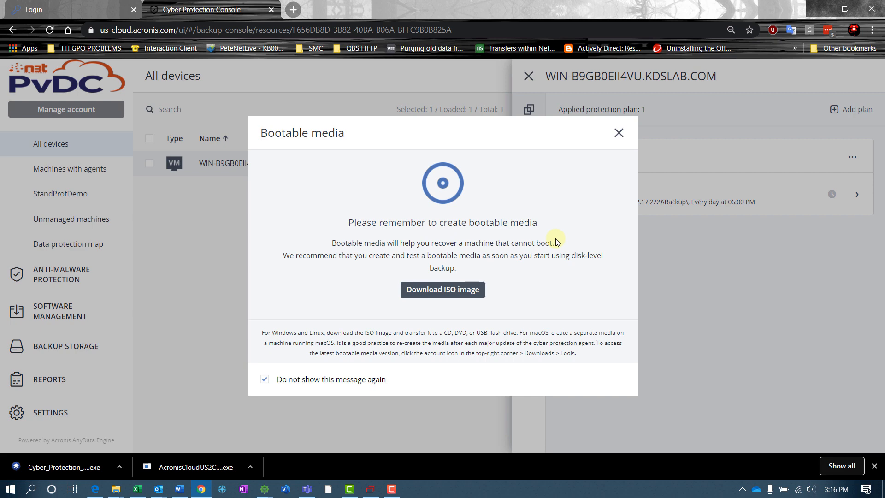
# Dismiss the bootable media reminder and close the machine's protection plan details.
pyautogui.click(619, 133)
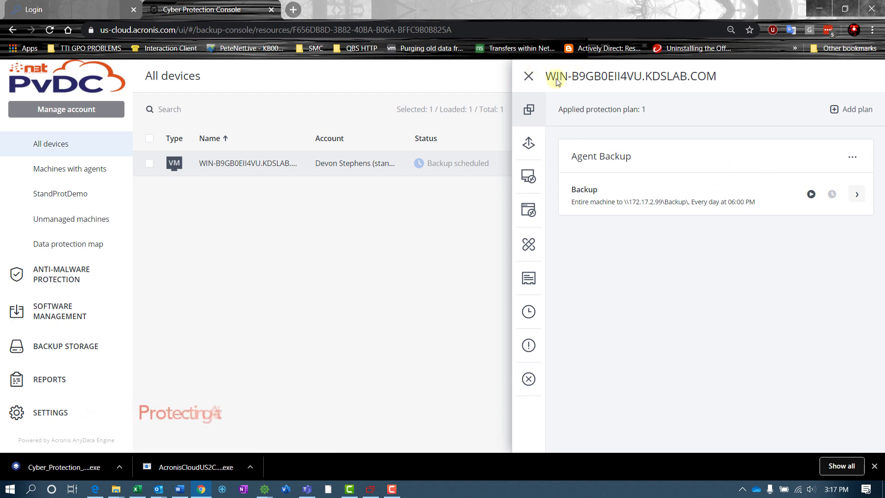
pyautogui.click(528, 76)
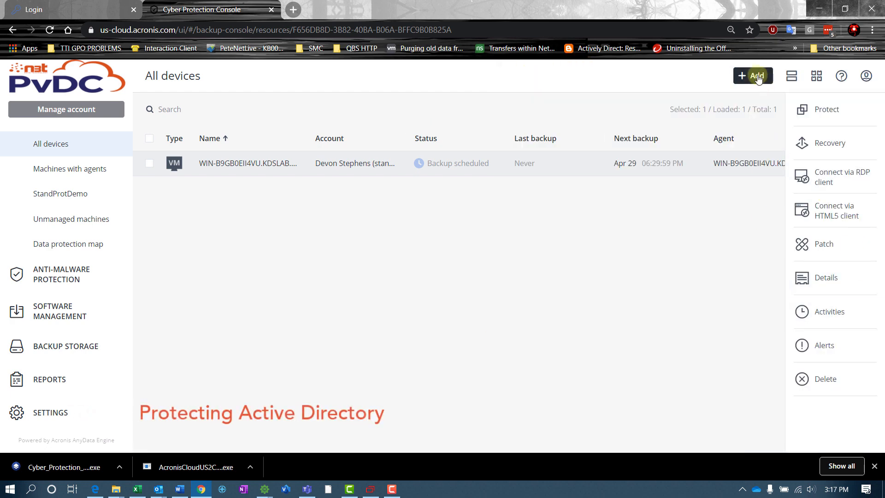
pyautogui.click(756, 77)
pyautogui.scroll(10, 727, 316)
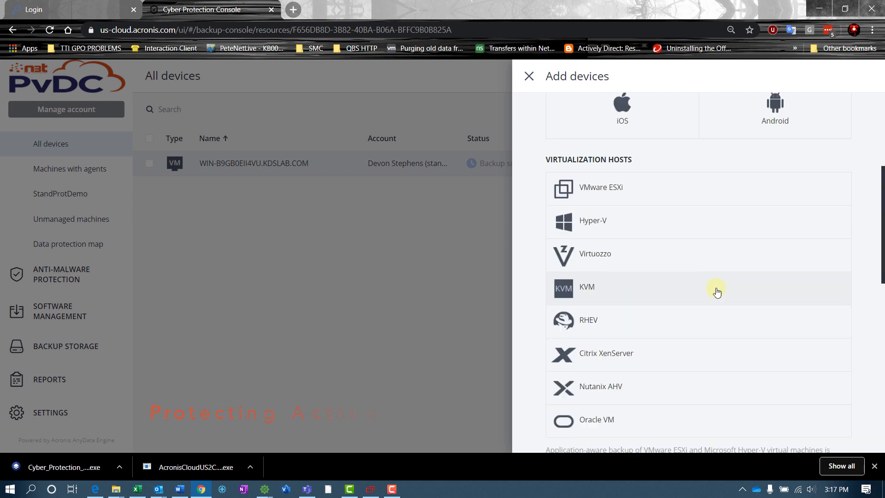
pyautogui.scroll(3, 717, 291)
pyautogui.click(529, 76)
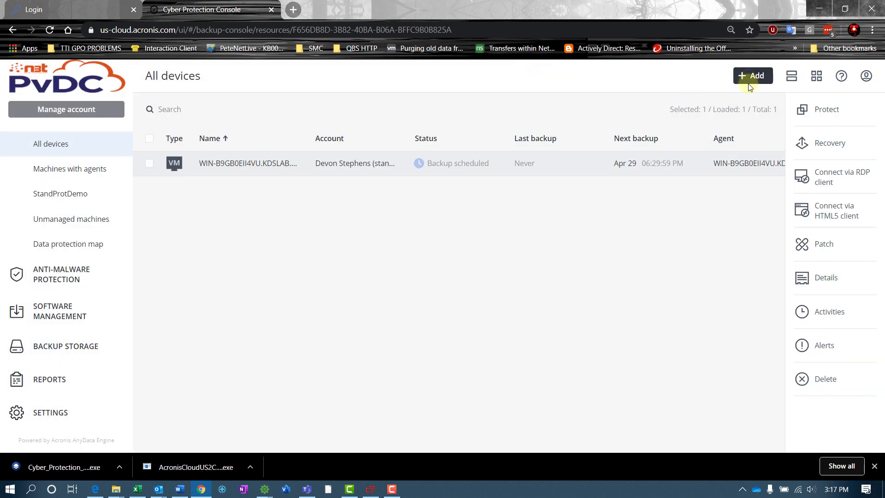
# Download Cyber_Protection_Agent_for_AD_web.exe for Microsoft Active Directory and show it in Downloads.
pyautogui.click(750, 81)
pyautogui.scroll(-3, 617, 256)
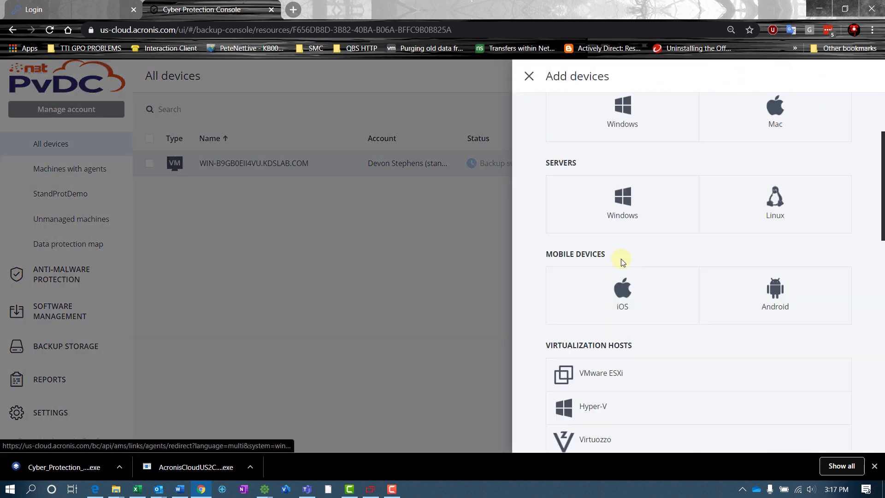
pyautogui.scroll(-3, 622, 271)
pyautogui.scroll(-5, 634, 290)
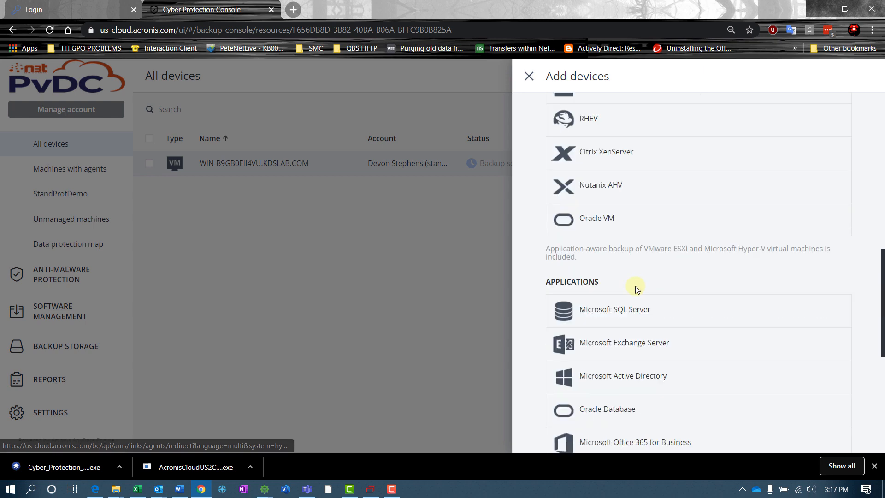
pyautogui.scroll(-1, 635, 287)
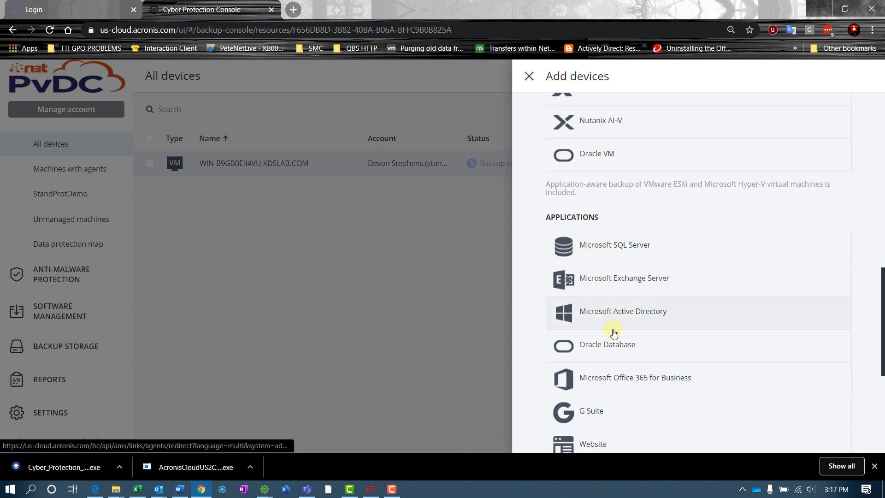
pyautogui.click(764, 312)
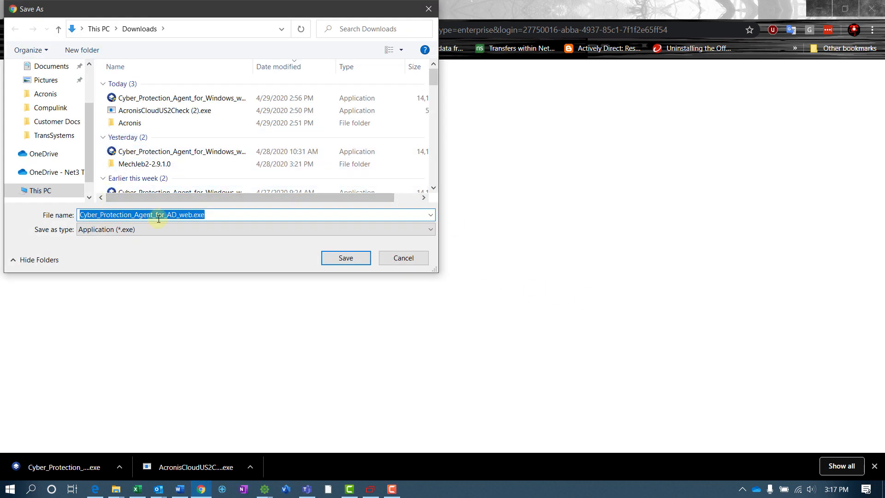
pyautogui.click(357, 259)
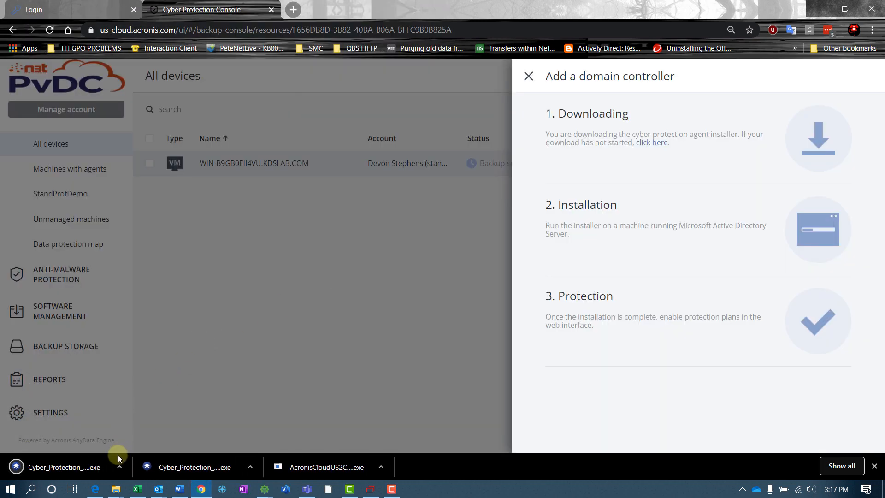
pyautogui.click(119, 467)
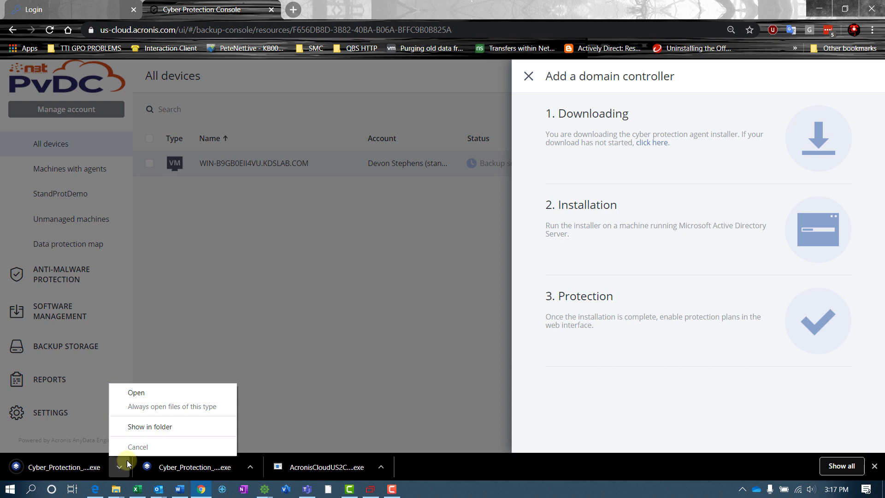
pyautogui.click(144, 431)
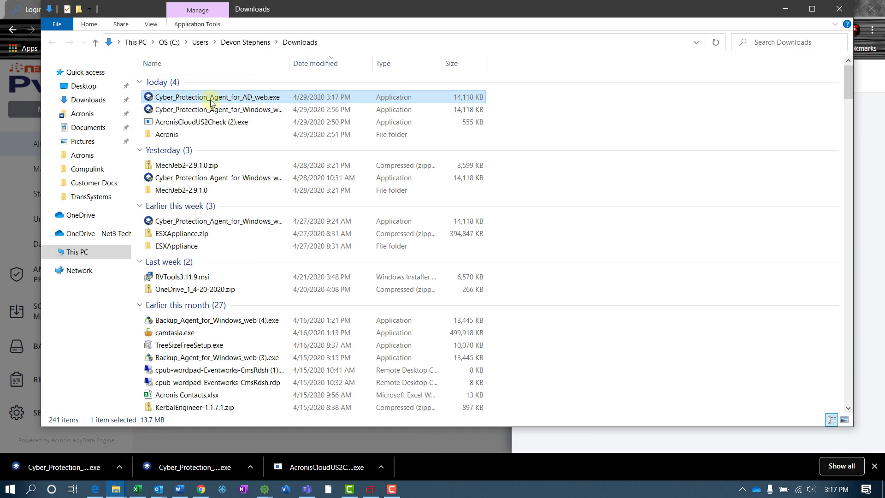
# Copy the AD agent installer and sign in to the domain controller via Ctrl-Alt-Del.
pyautogui.rightClick(210, 100)
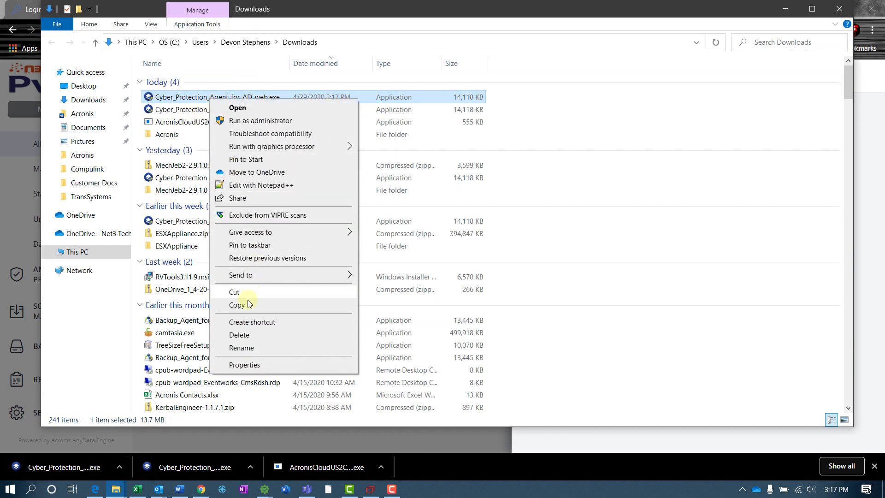
pyautogui.click(248, 305)
pyautogui.click(370, 488)
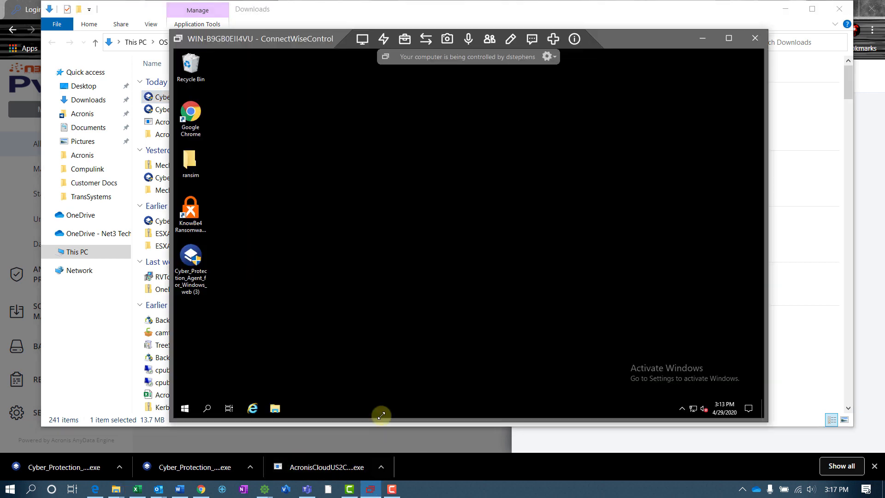
pyautogui.click(404, 39)
pyautogui.click(384, 39)
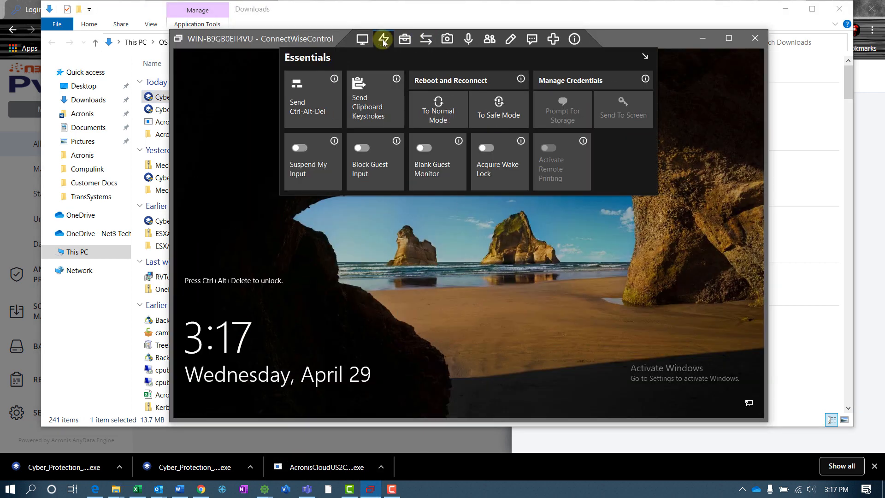
pyautogui.click(326, 105)
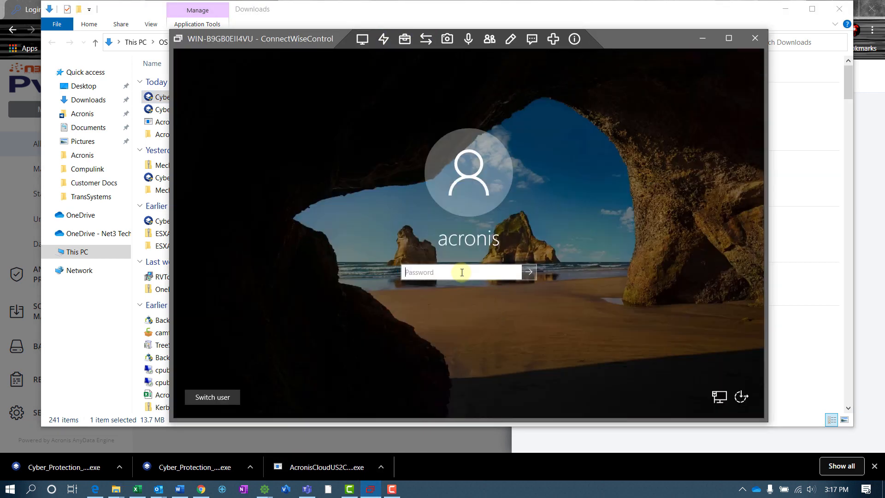
pyautogui.write('a')
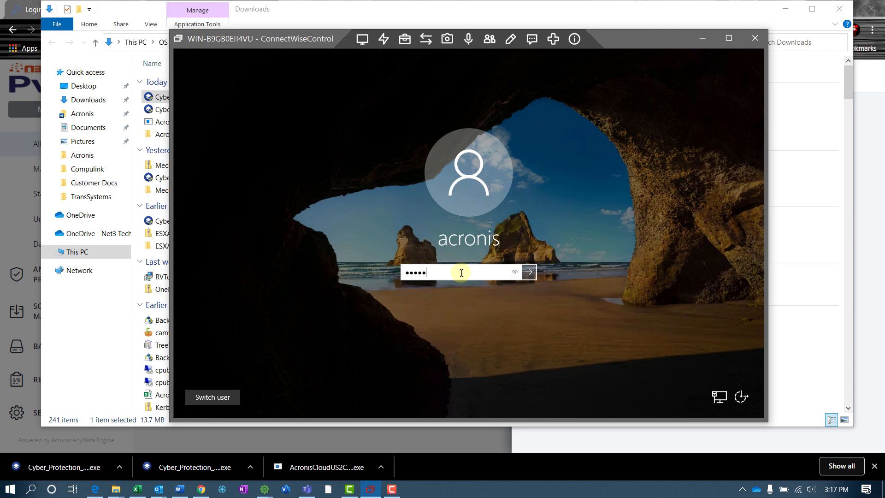
pyautogui.press('Return')
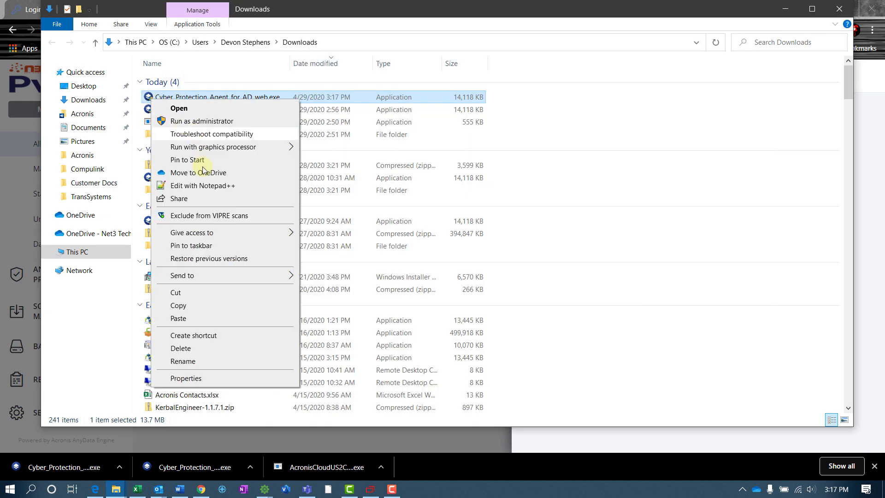
# Paste the installer onto the remote desktop and run it as administrator.
pyautogui.click(193, 306)
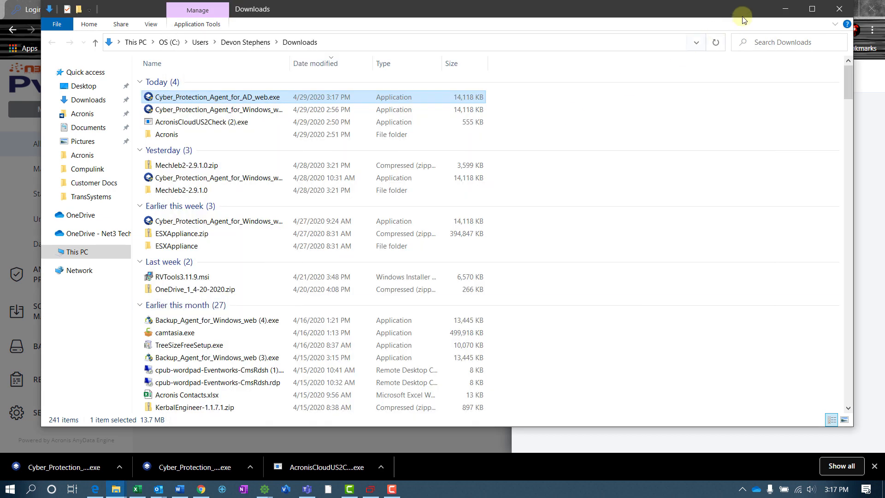
pyautogui.click(795, 12)
pyautogui.rightClick(308, 303)
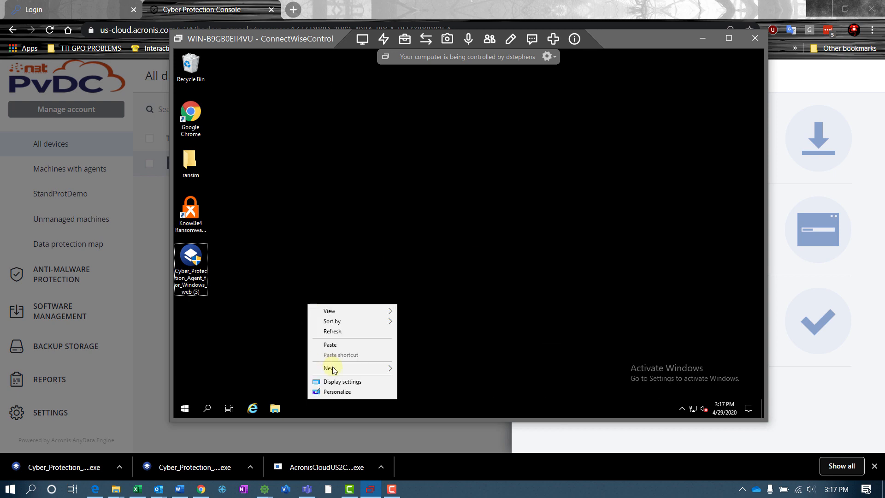
pyautogui.click(330, 345)
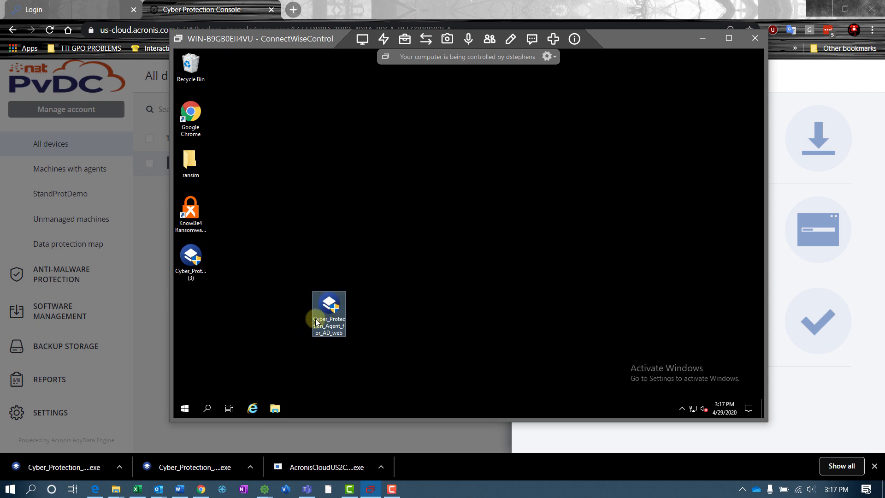
pyautogui.moveTo(323, 316); pyautogui.dragTo(199, 317)
pyautogui.rightClick(200, 313)
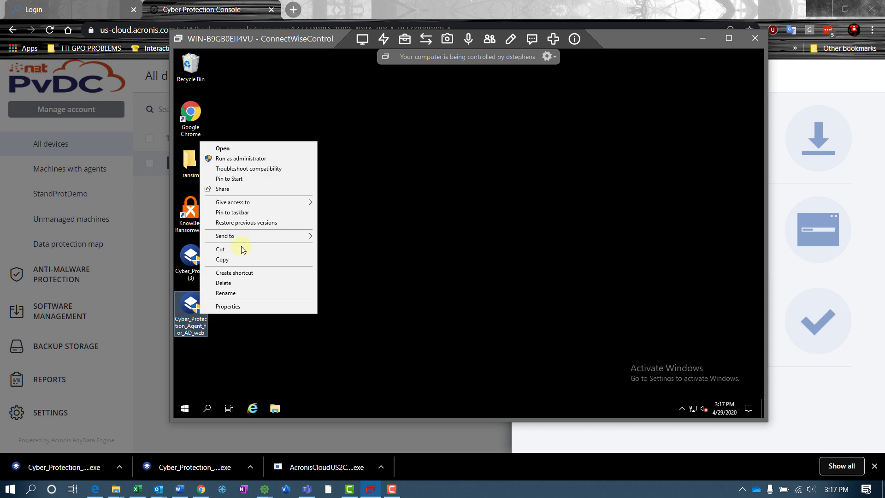
pyautogui.click(244, 158)
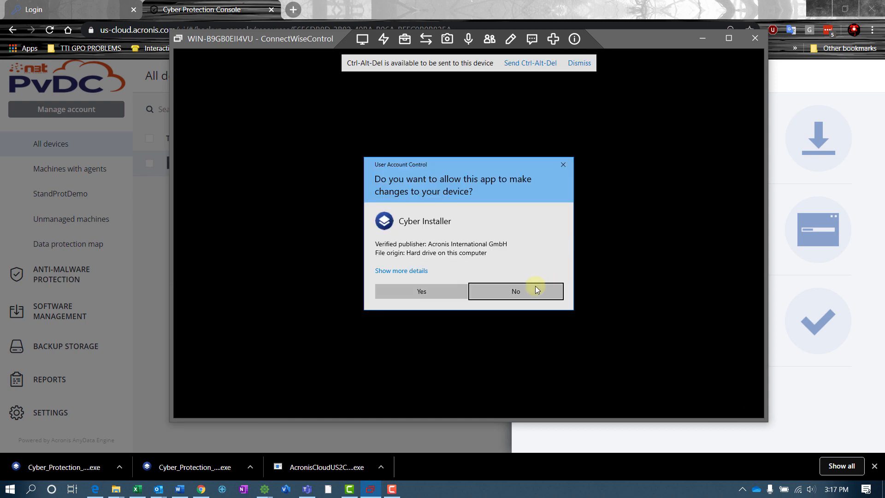
# Approve the UAC prompt, start the Active Directory agent install, and close the Add devices panel.
pyautogui.click(438, 292)
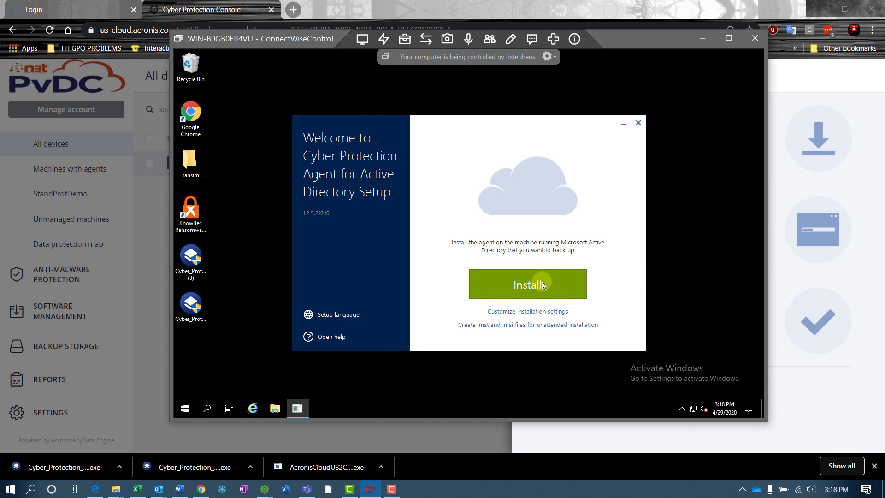
pyautogui.click(541, 283)
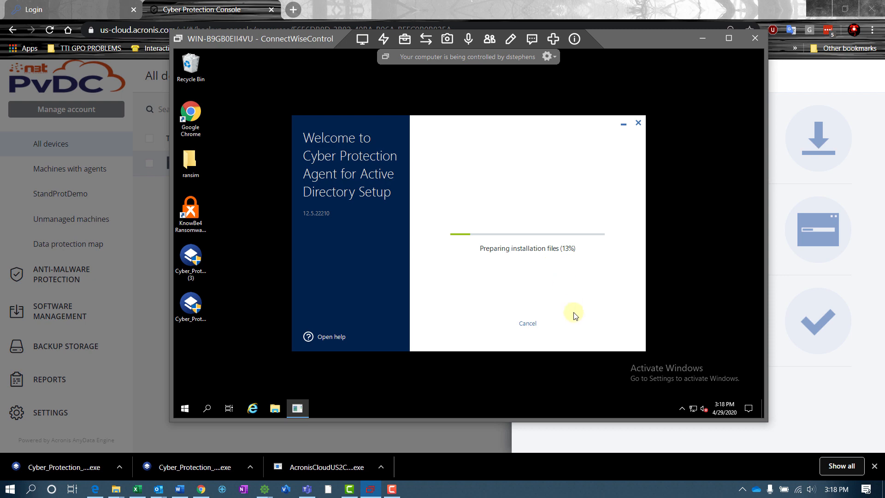
pyautogui.click(574, 38)
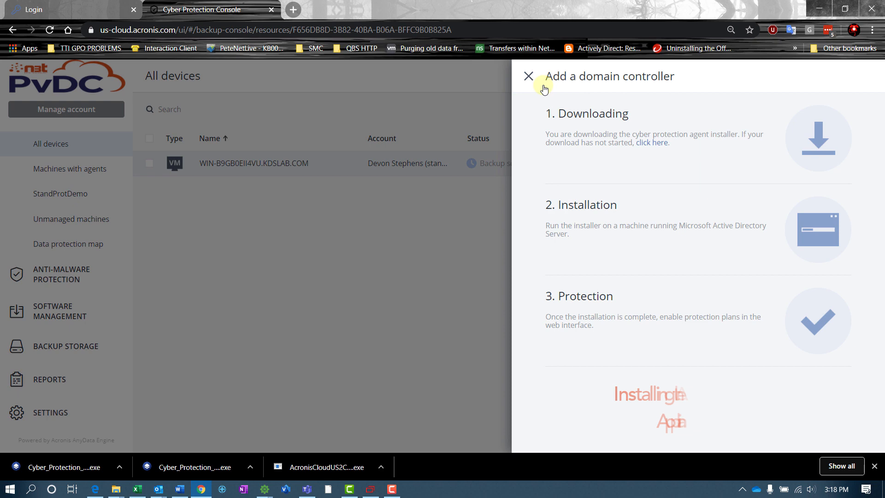
pyautogui.click(529, 76)
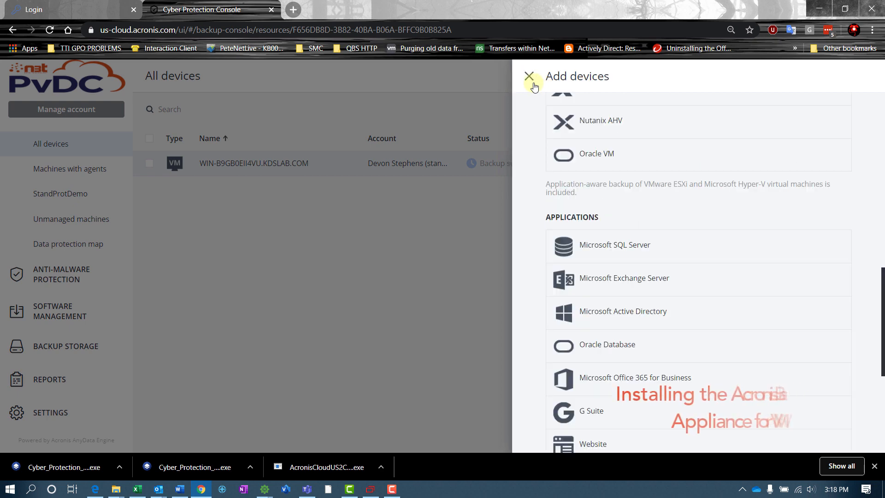
pyautogui.click(530, 77)
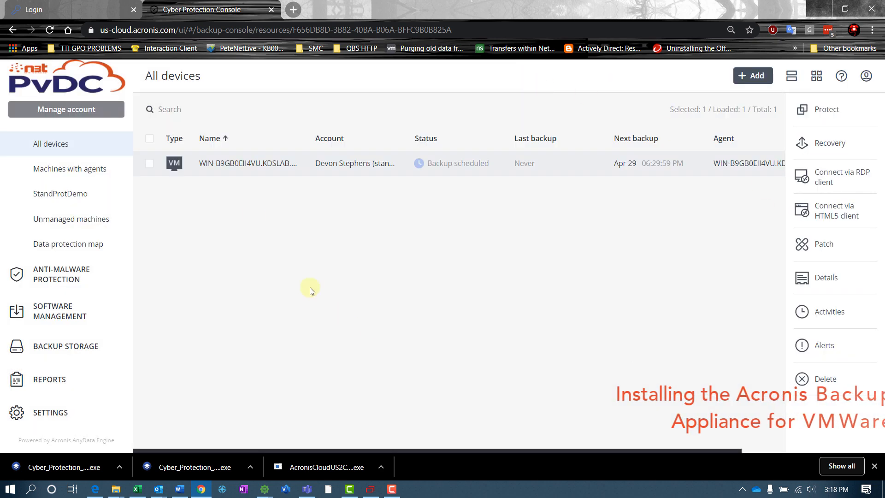
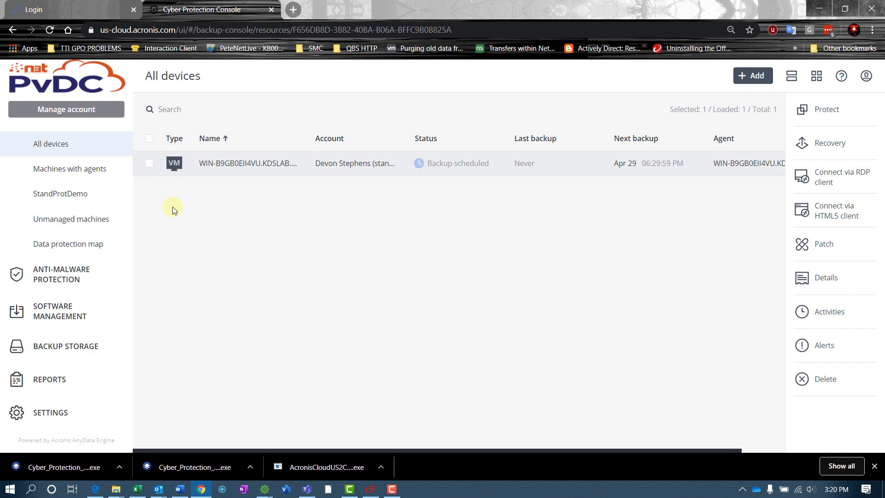
# Open the Add devices panel and scroll to its Virtualization hosts section.
pyautogui.click(753, 75)
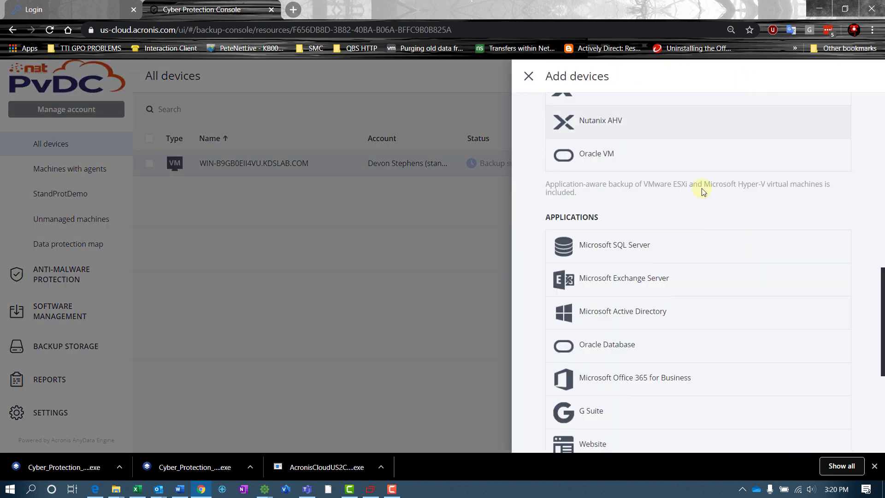
pyautogui.scroll(-5, 681, 275)
pyautogui.scroll(10, 677, 292)
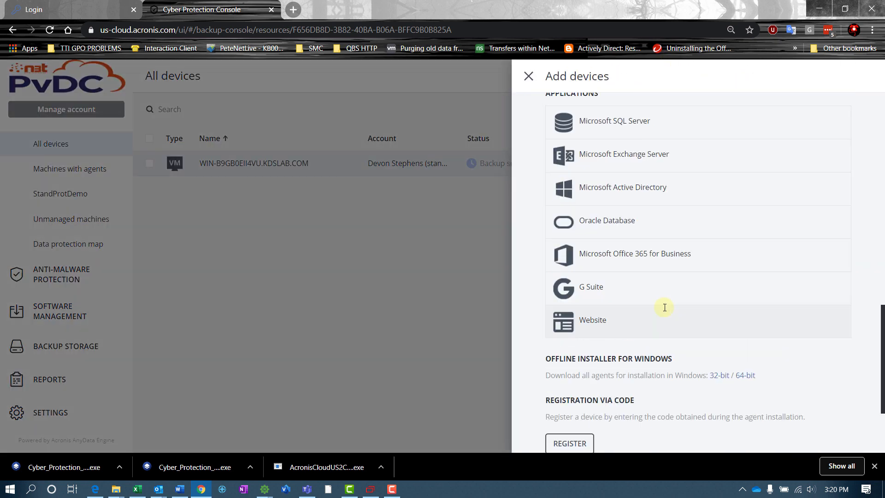
pyautogui.scroll(2, 660, 388)
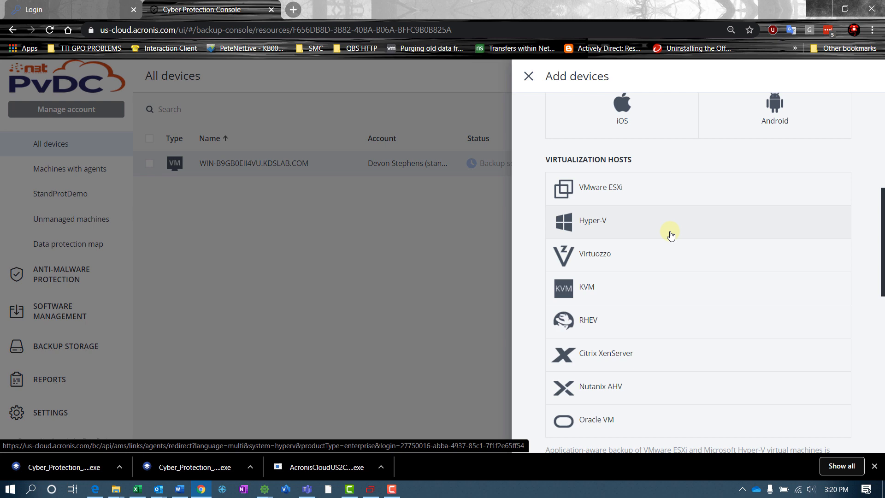
# Download the VMware ESXi virtual appliance (OVF) zip to Downloads and show it in its folder.
pyautogui.click(613, 190)
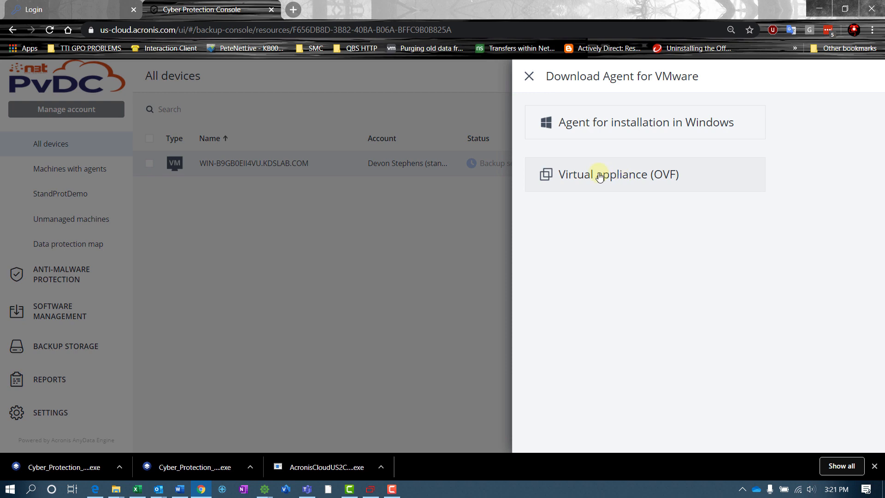
pyautogui.click(643, 184)
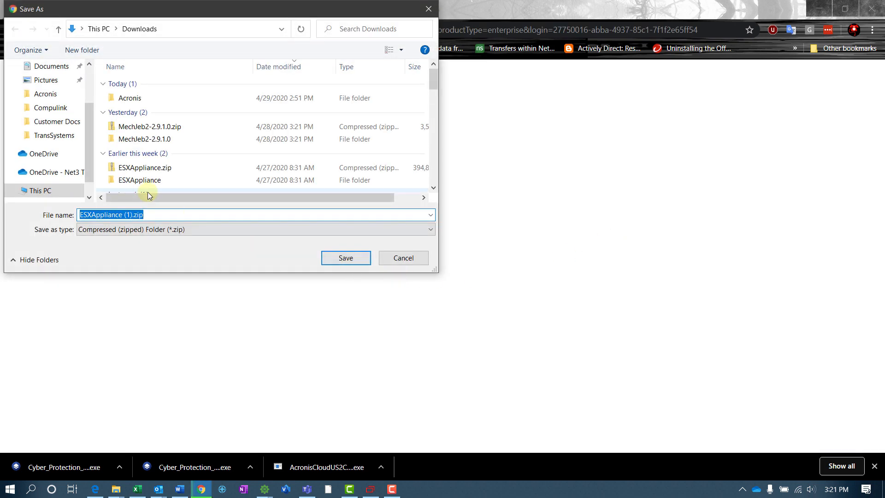
pyautogui.click(346, 258)
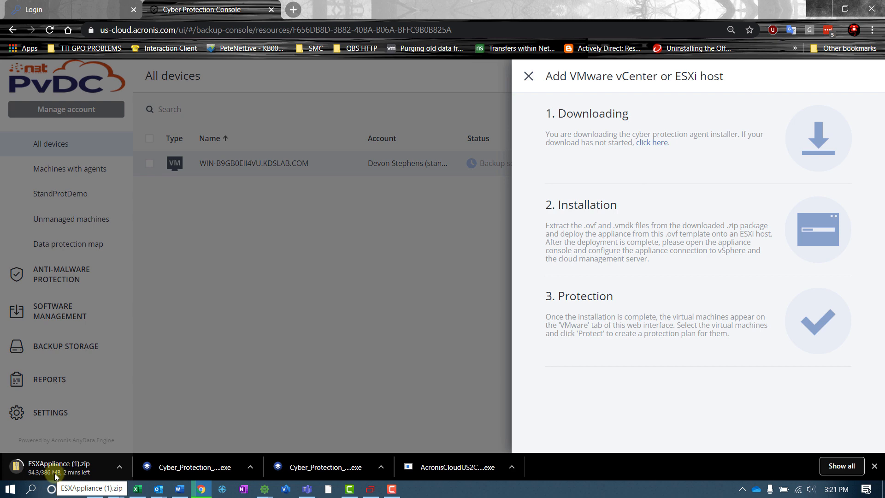
pyautogui.click(94, 475)
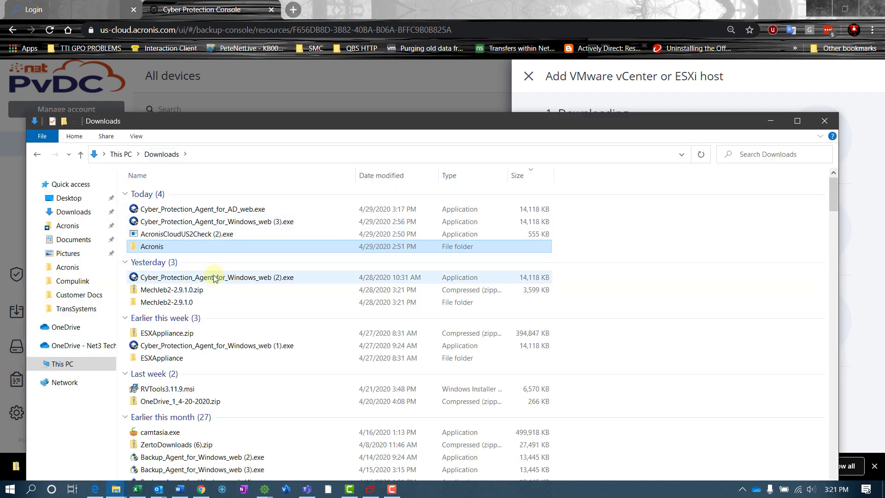
# Copy the five files from ESXAppliance.zip into the Downloads\Acronis folder.
pyautogui.doubleClick(193, 333)
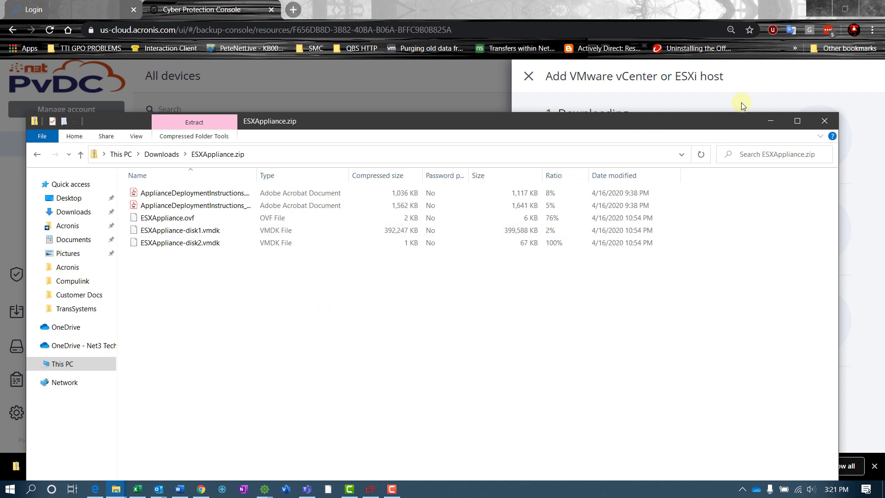
pyautogui.moveTo(698, 120); pyautogui.dragTo(684, 61)
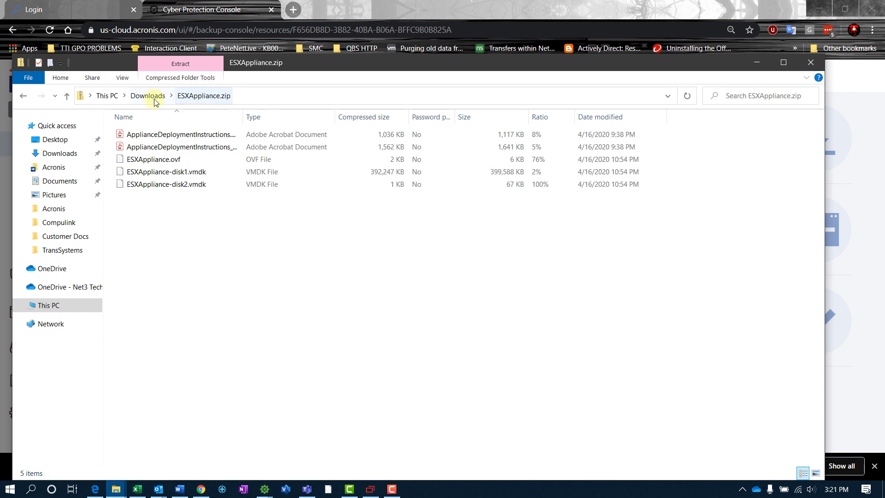
pyautogui.moveTo(172, 229); pyautogui.dragTo(141, 125)
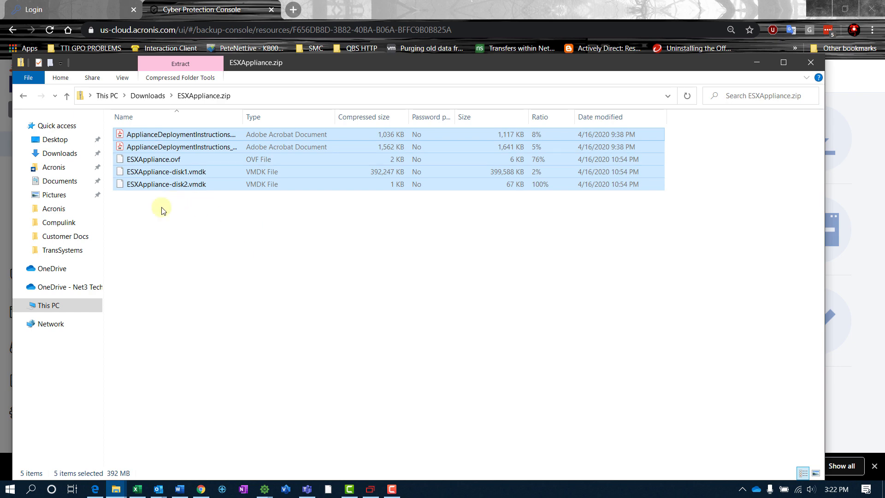
pyautogui.click(144, 101)
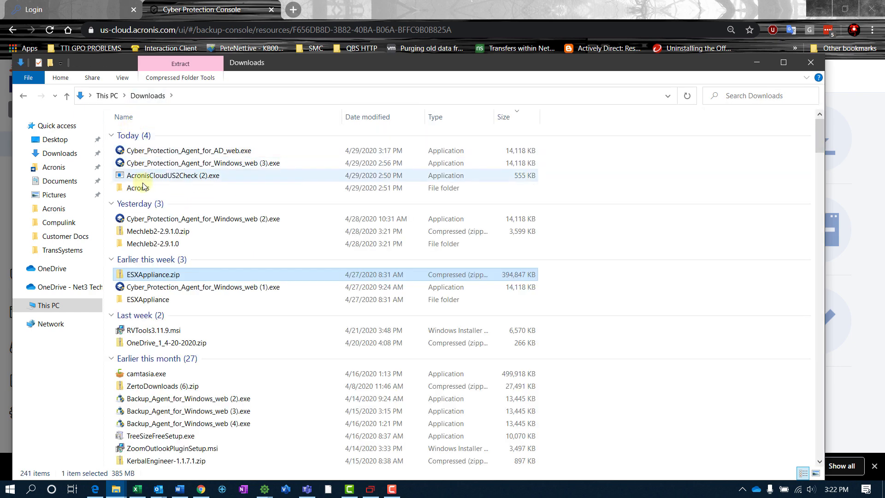
pyautogui.doubleClick(170, 188)
pyautogui.rightClick(152, 223)
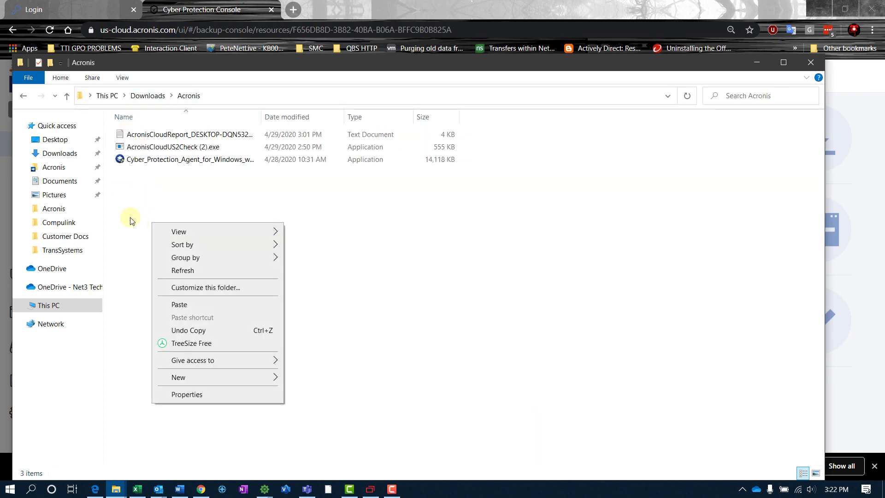
pyautogui.click(131, 218)
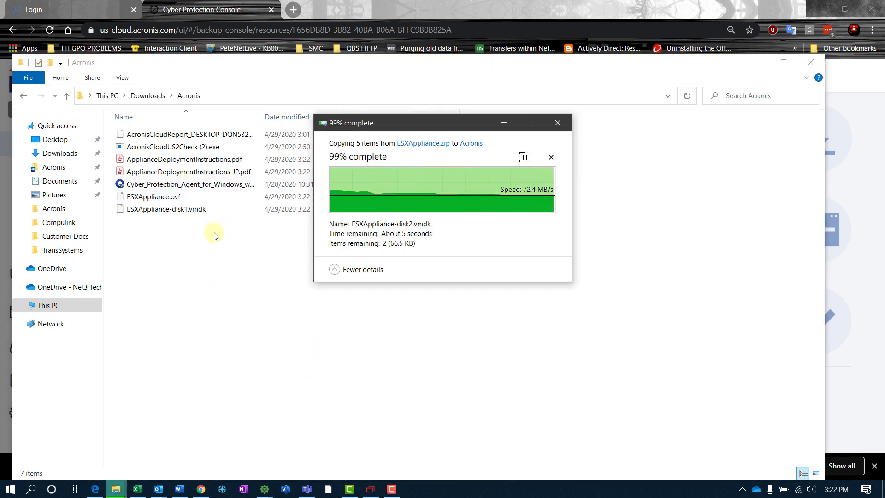
# Open the appliance deployment instructions PDF and select the three ESXAppliance files.
pyautogui.click(180, 160)
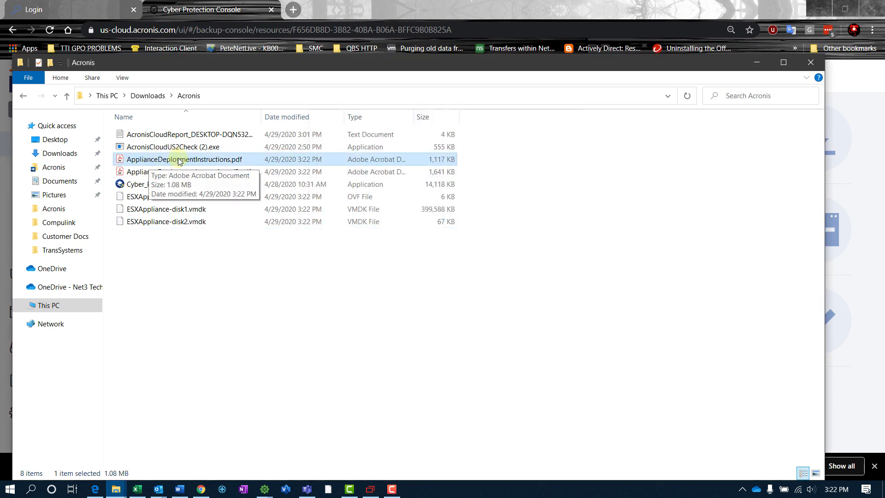
pyautogui.doubleClick(164, 160)
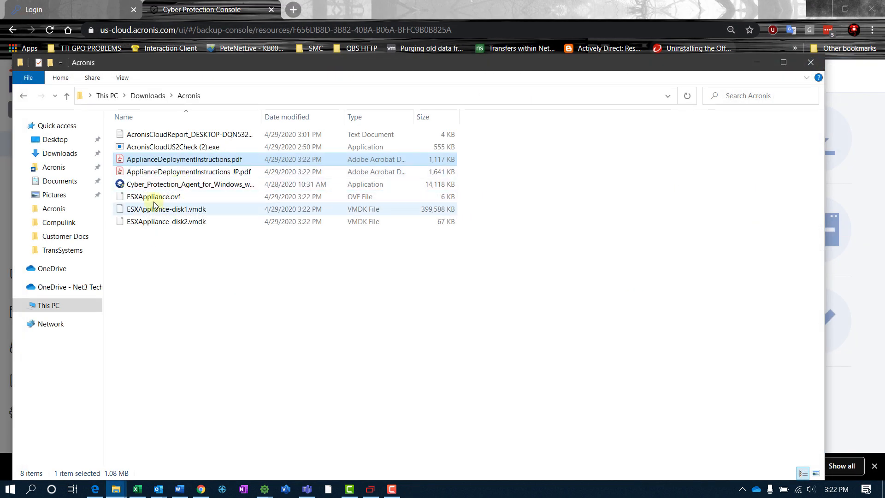
pyautogui.click(148, 200)
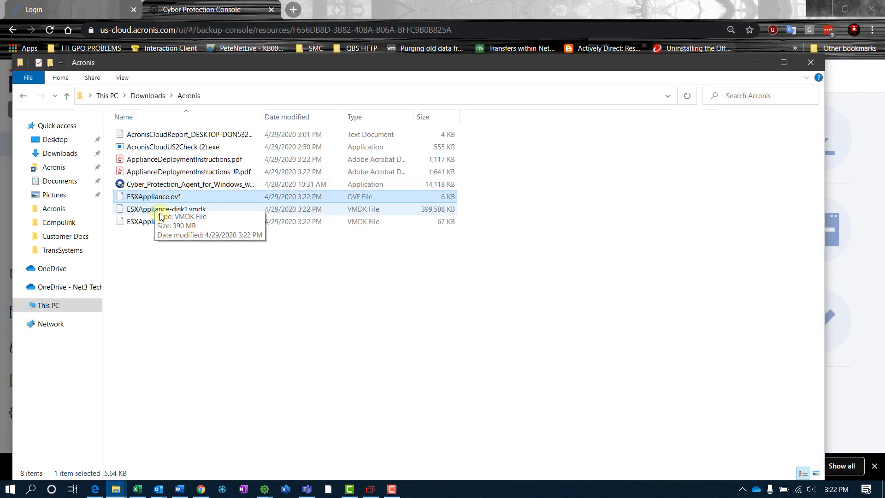
pyautogui.keyDown('shift'); pyautogui.click(177, 220); pyautogui.keyUp('shift')
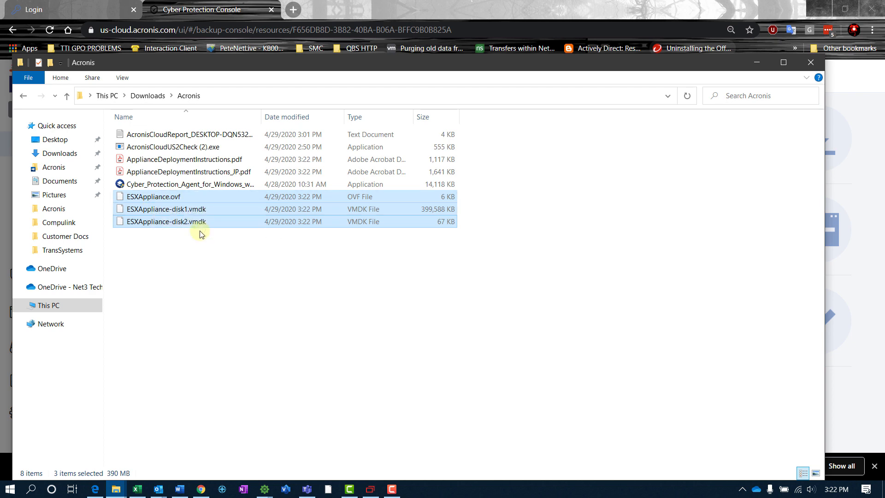
pyautogui.click(322, 12)
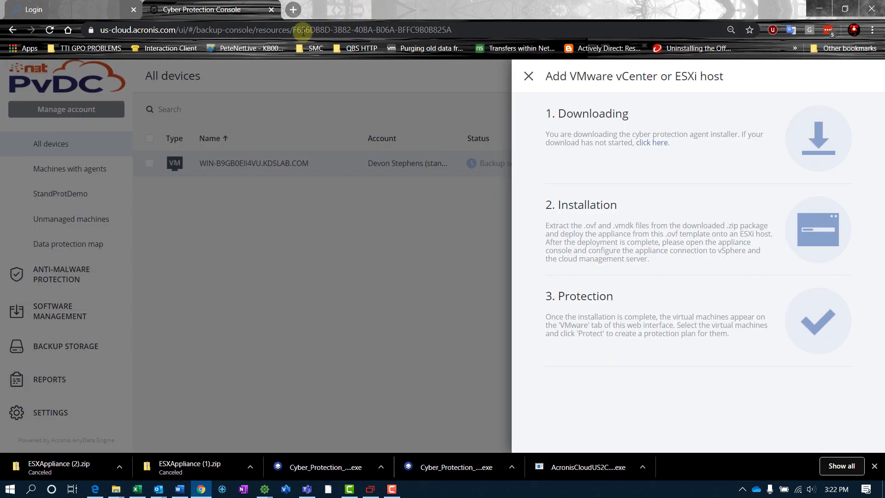
# Launch the HTML5 vSphere Client at 172.17.2.110 and bring up the LAB cluster's actions.
pyautogui.click(291, 15)
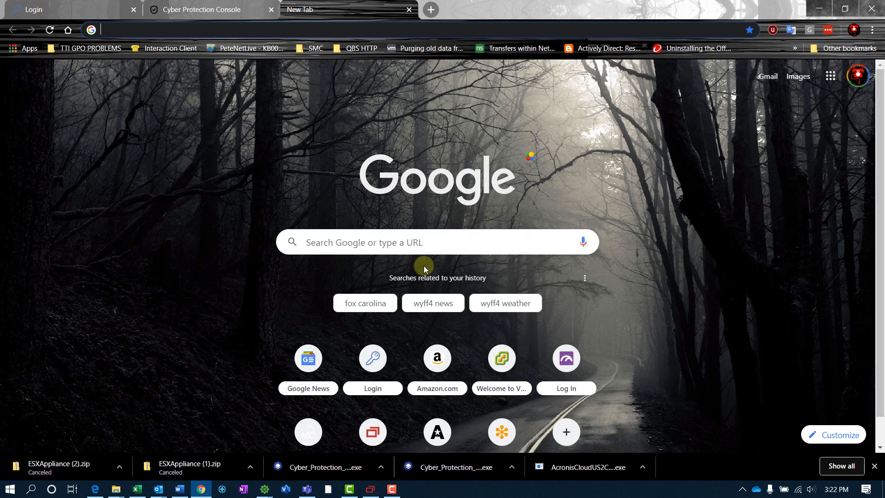
pyautogui.write('https://')
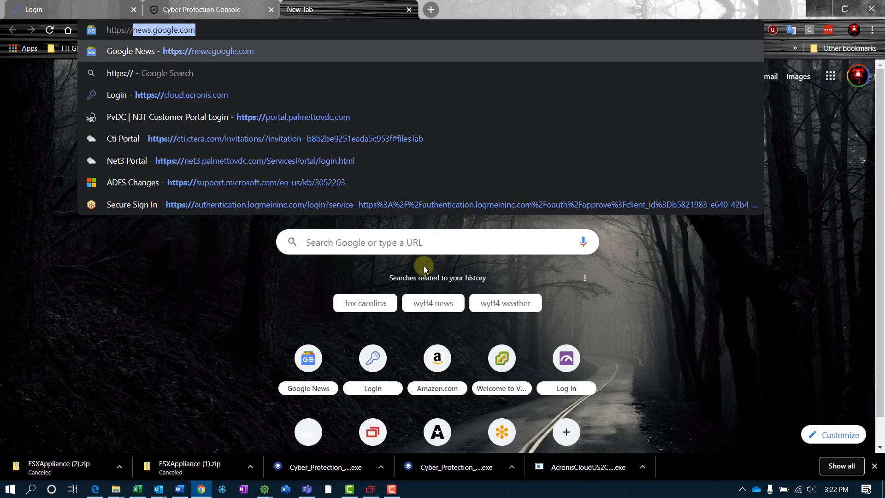
pyautogui.write('172')
pyautogui.press('Return')
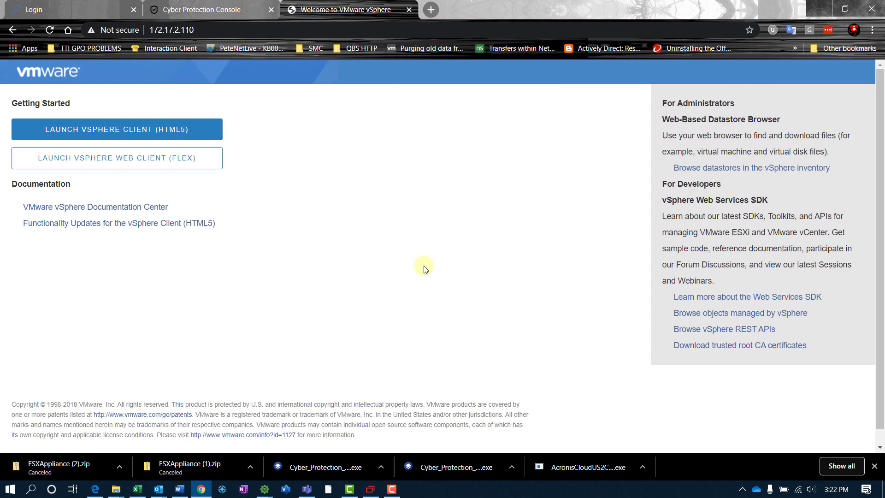
pyautogui.click(123, 127)
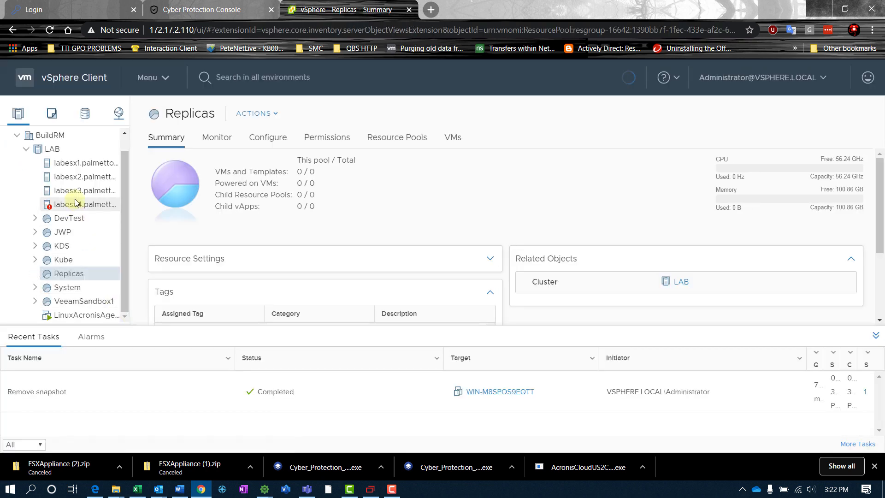
pyautogui.click(52, 148)
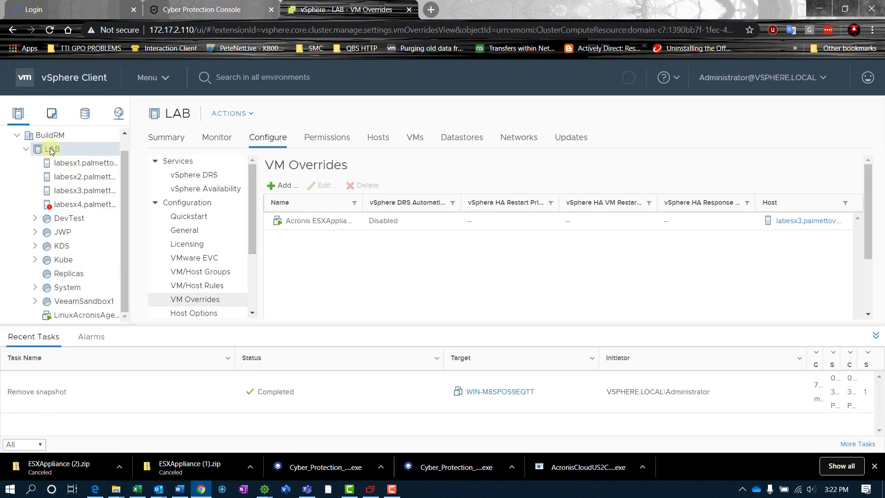
pyautogui.rightClick(42, 150)
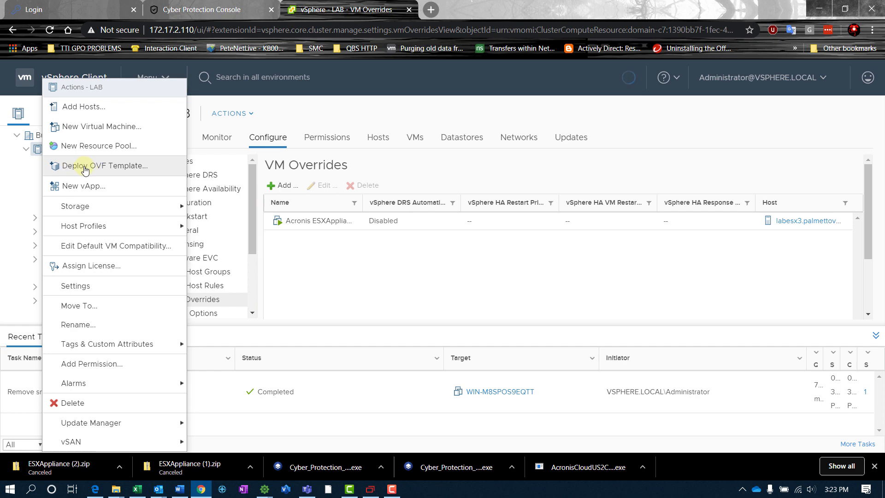
# Deploy an OVF template to LAB from the three local ESXAppliance files.
pyautogui.click(88, 170)
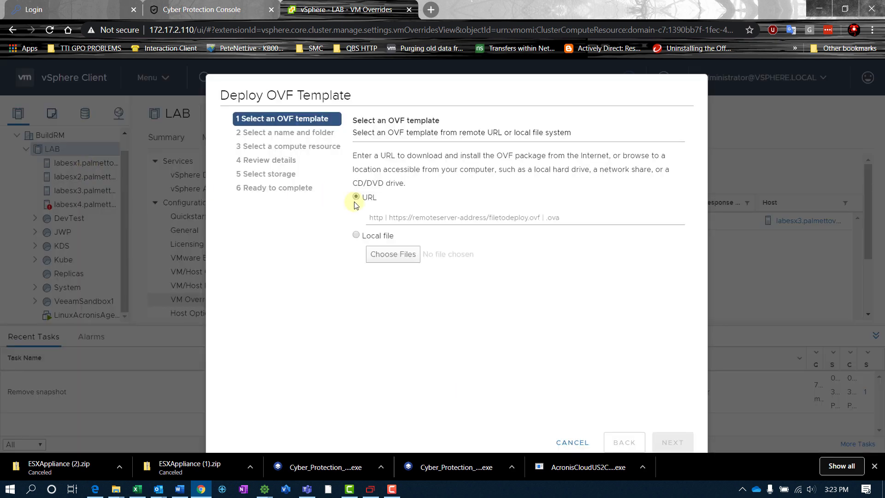
pyautogui.click(356, 235)
pyautogui.click(383, 249)
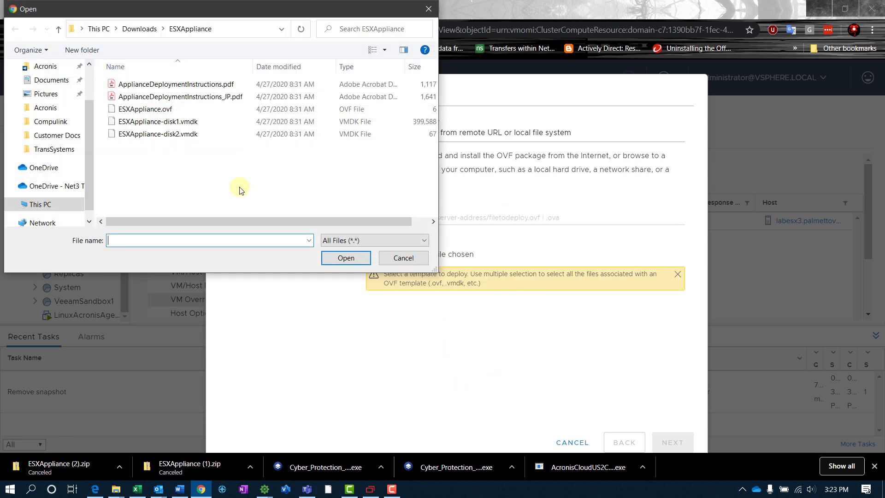
pyautogui.click(138, 110)
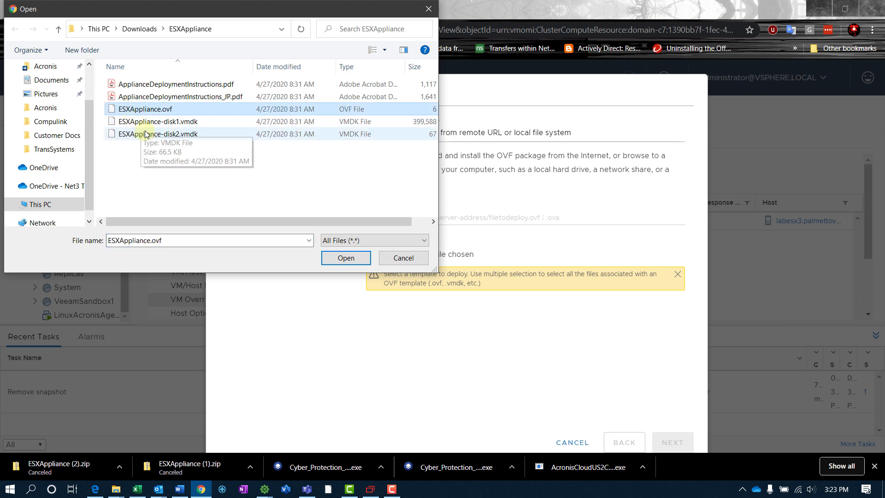
pyautogui.keyDown('shift'); pyautogui.click(175, 134); pyautogui.keyUp('shift')
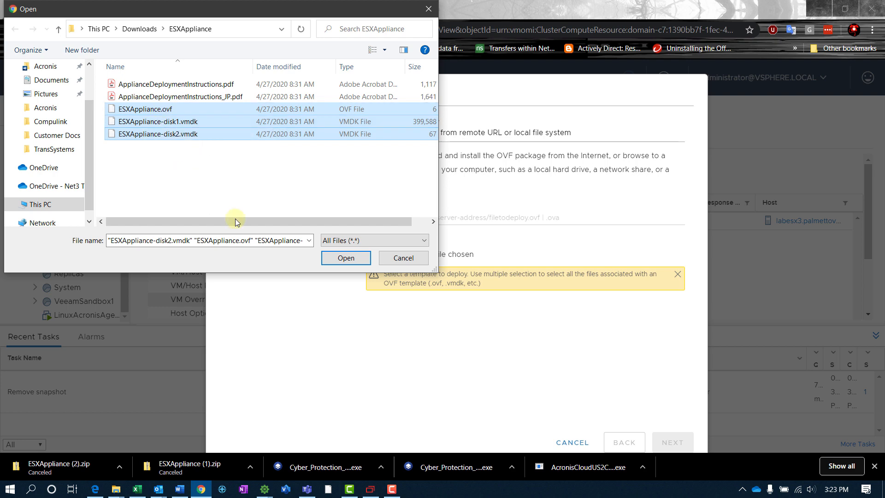
pyautogui.click(346, 257)
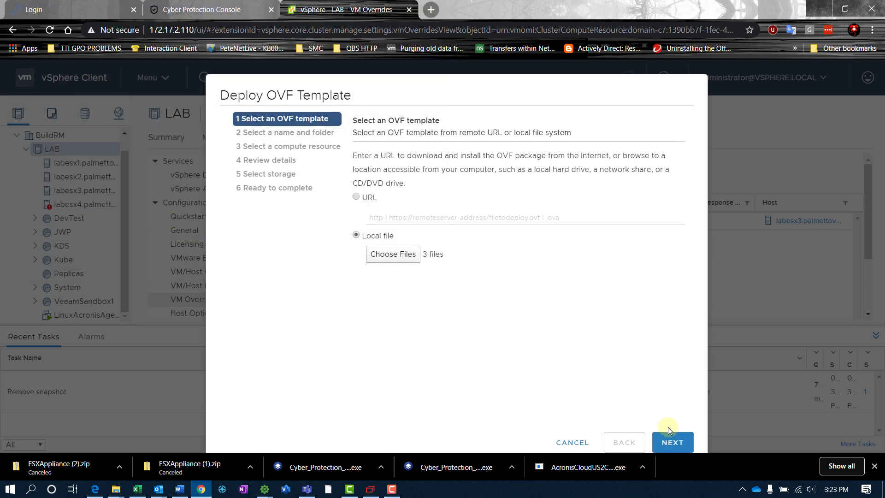
# Name the VM AcronisESXApp and place it in the Discovered virtual machine folder.
pyautogui.click(677, 441)
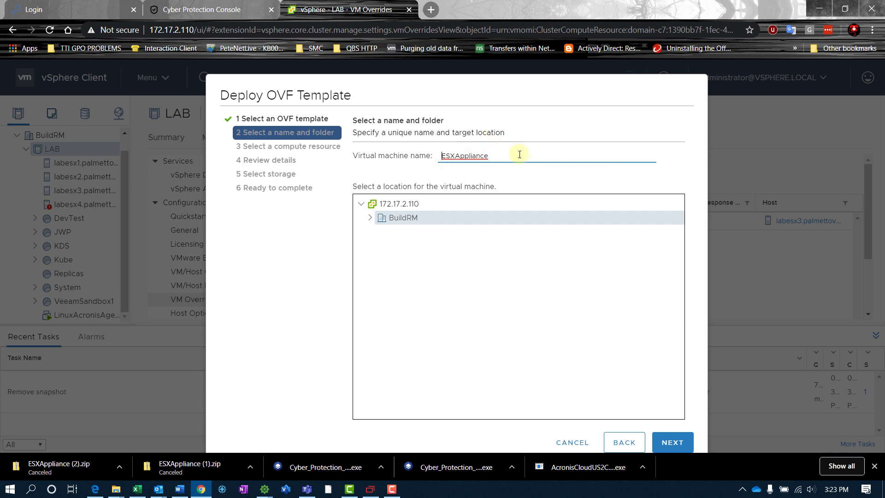
pyautogui.write('Acronis')
pyautogui.press('BackSpace')
pyautogui.press('BackSpace')
pyautogui.press('BackSpace')
pyautogui.click(371, 219)
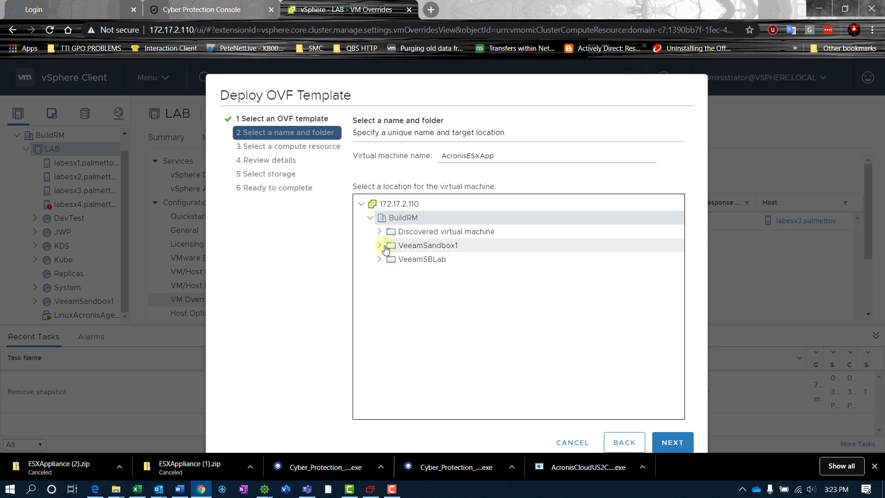
pyautogui.click(408, 230)
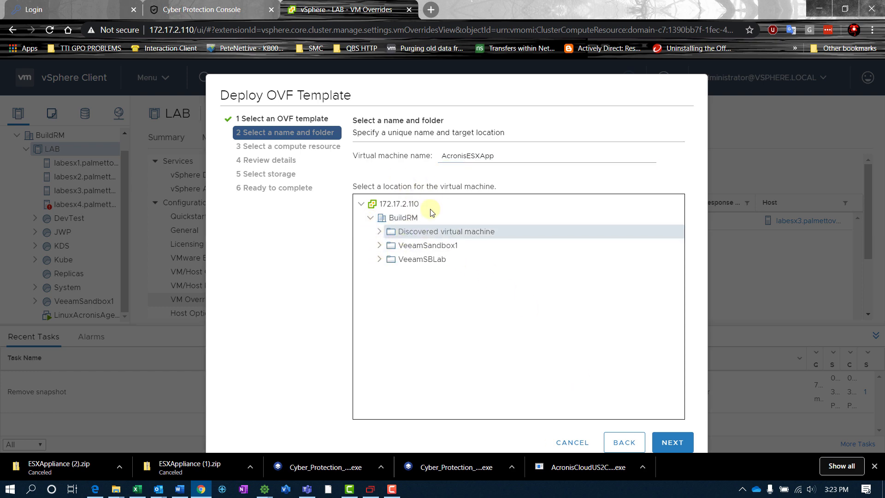
pyautogui.click(673, 442)
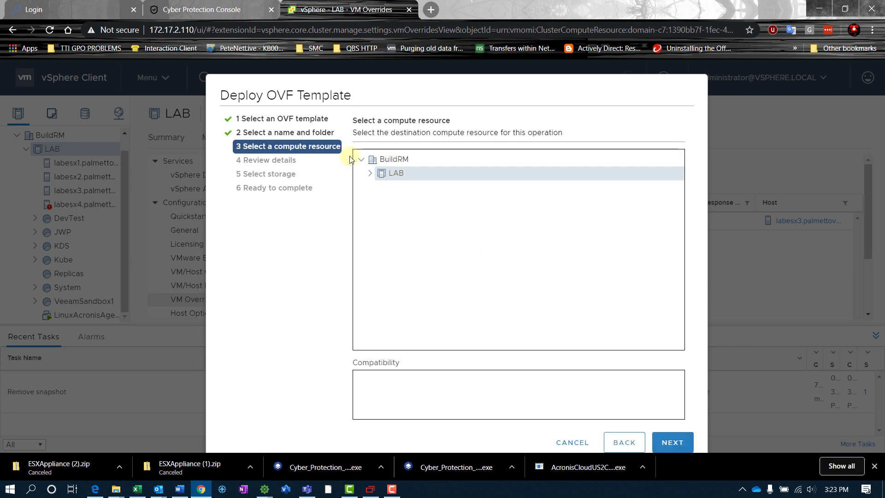
# Choose the System resource pool under LAB as the compute resource and continue to review.
pyautogui.click(370, 173)
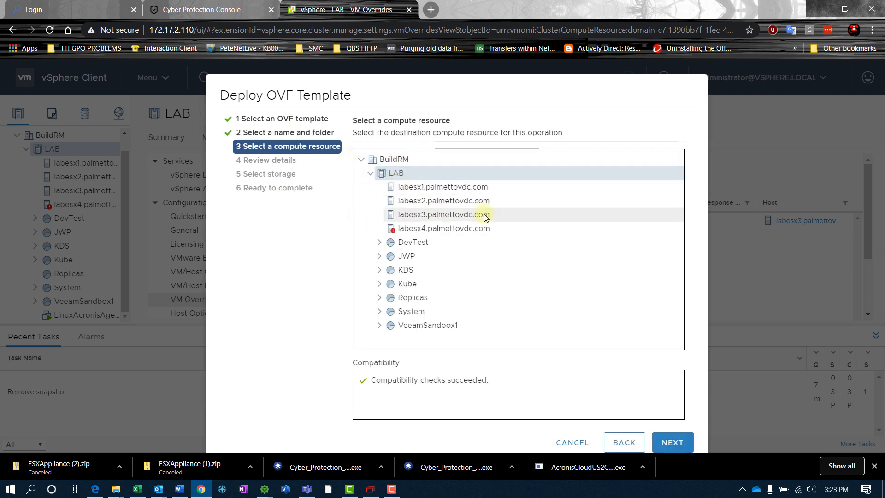
pyautogui.click(513, 315)
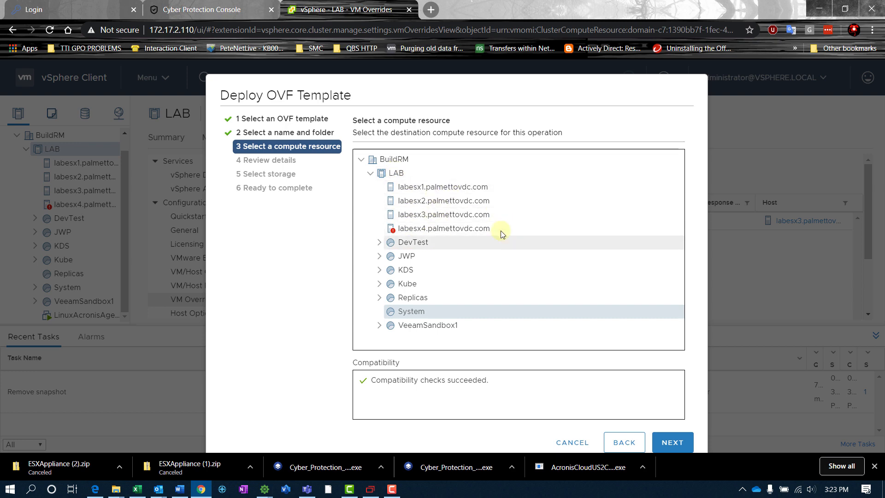
pyautogui.click(672, 440)
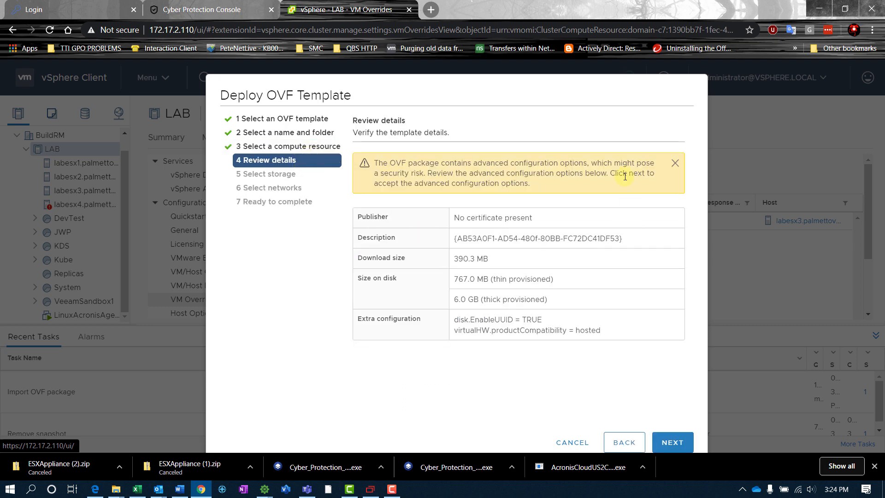
# Deploy AcronisESXApp to the VMStorage datastore with the bridged network mapped to VM Network.
pyautogui.click(672, 442)
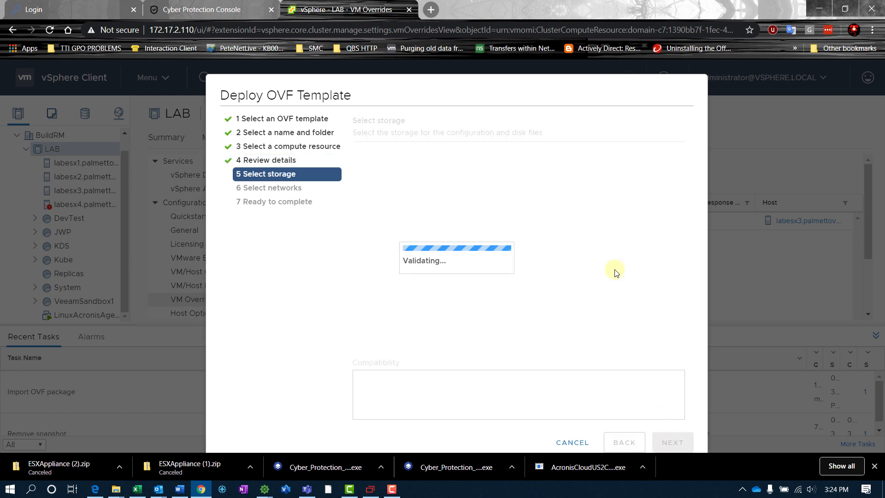
pyautogui.click(391, 307)
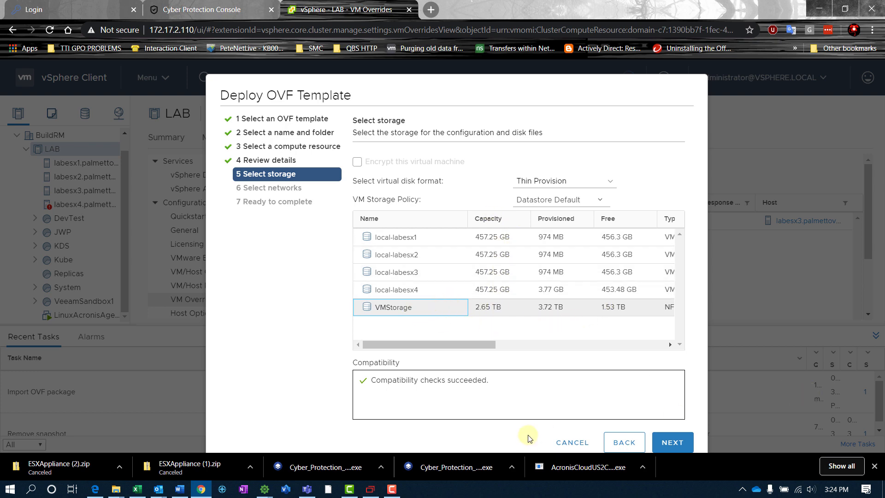
pyautogui.click(652, 445)
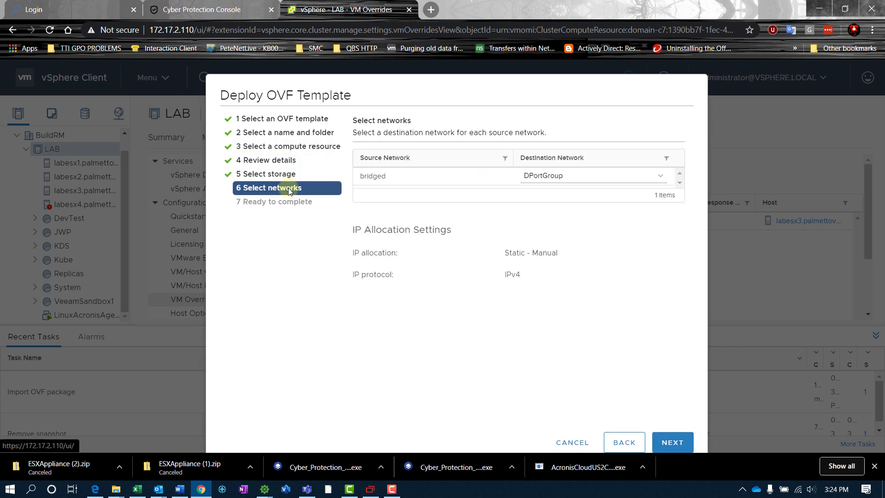
pyautogui.click(657, 177)
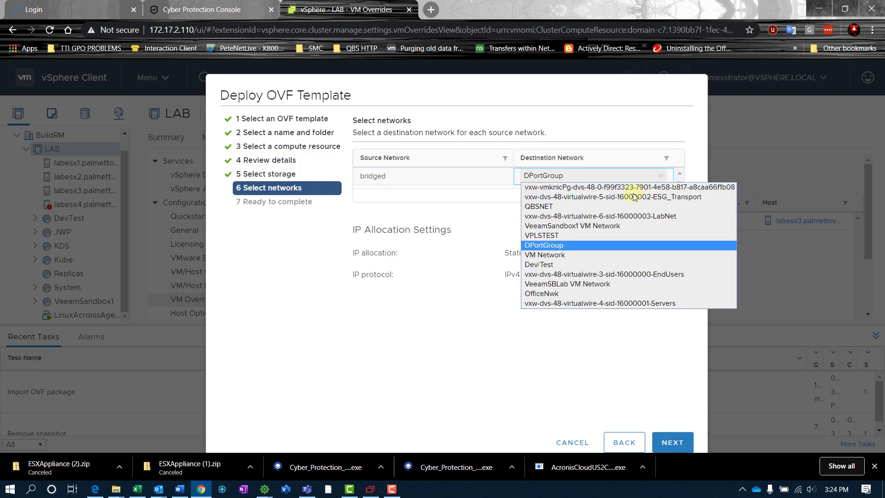
pyautogui.click(593, 257)
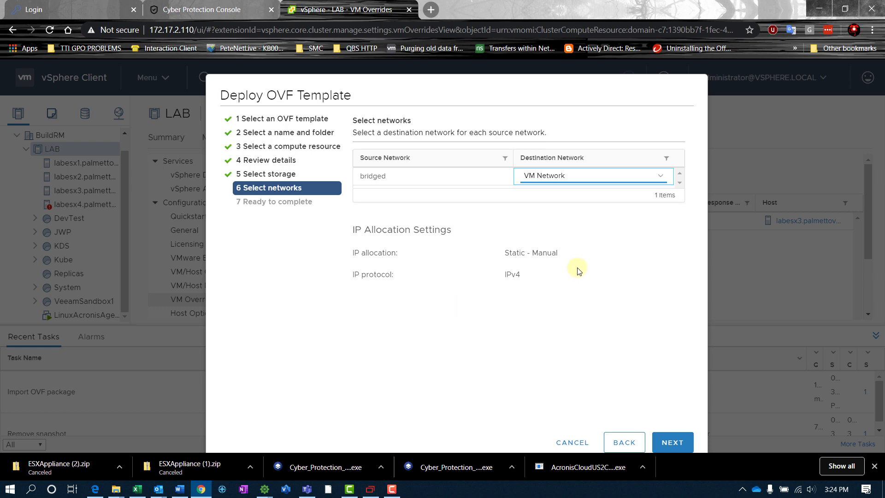
pyautogui.click(673, 442)
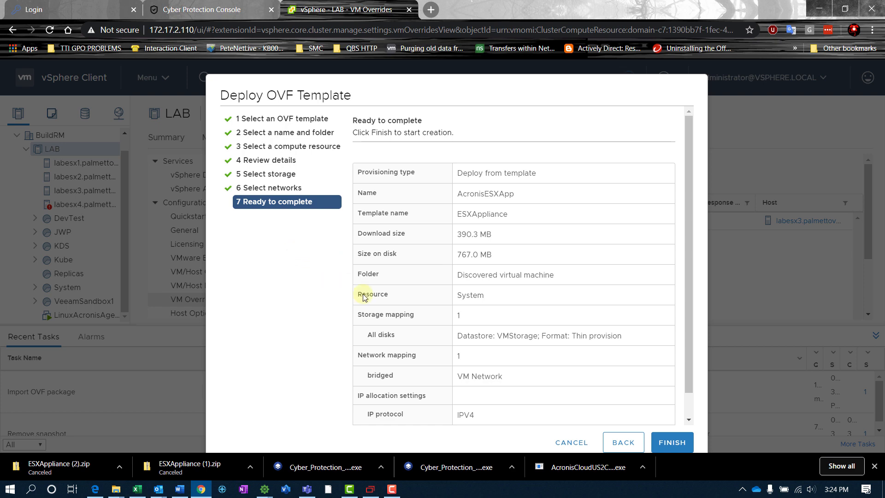
pyautogui.click(672, 442)
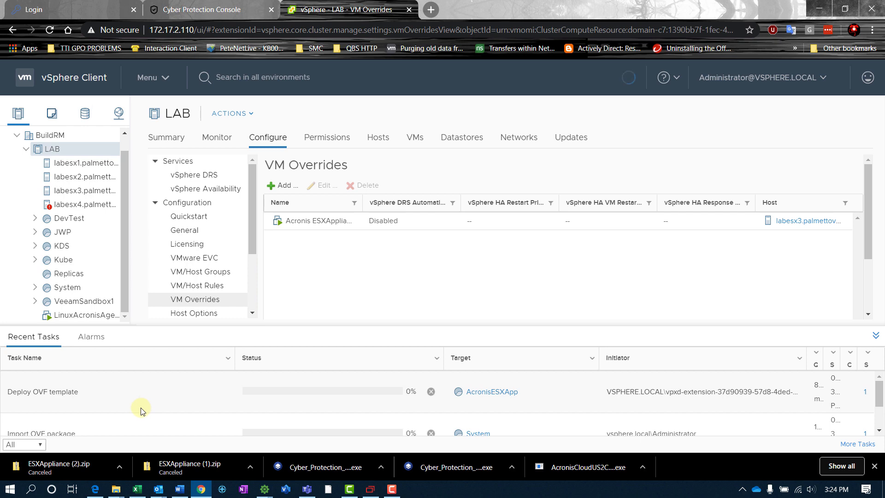
# Close the finished agent installer in the remote session and return to the Cyber Protection Console.
pyautogui.click(370, 489)
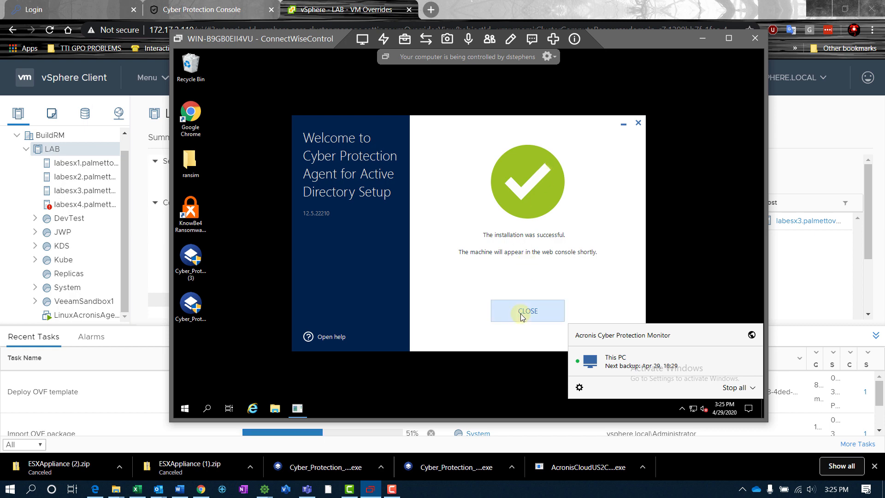
pyautogui.click(508, 318)
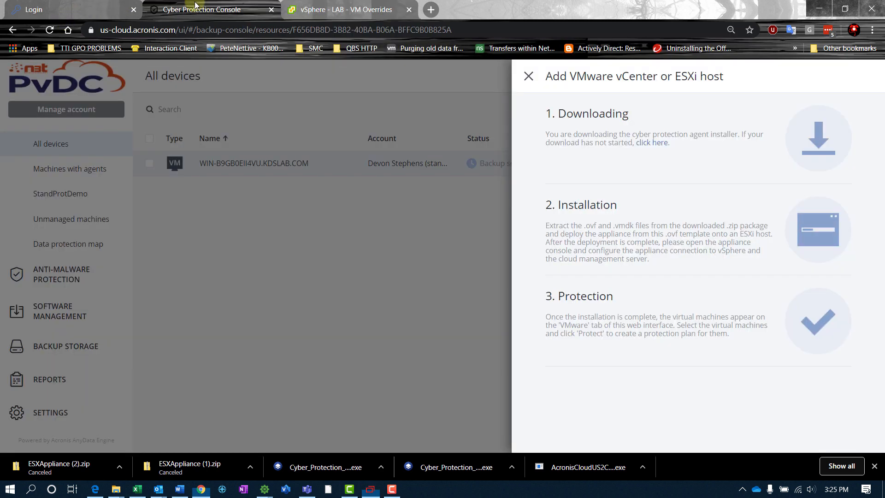
pyautogui.click(175, 8)
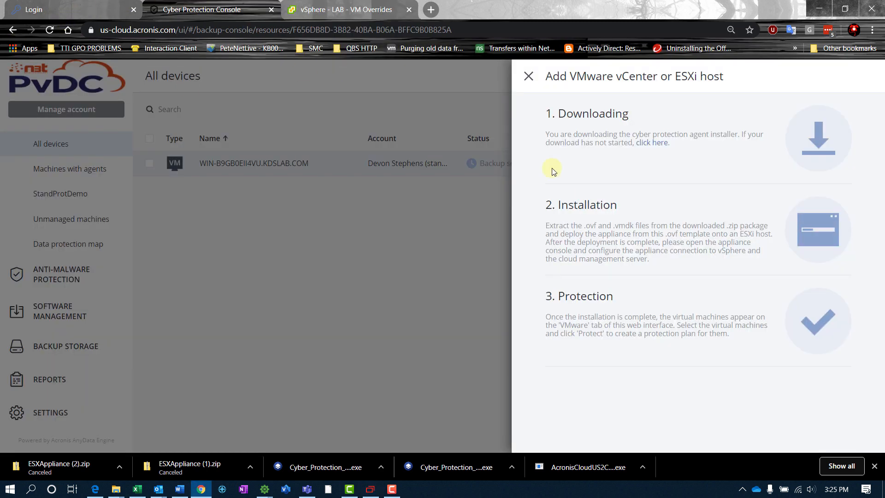
# Close Add devices and open the machine's Backup plan protection details.
pyautogui.click(529, 78)
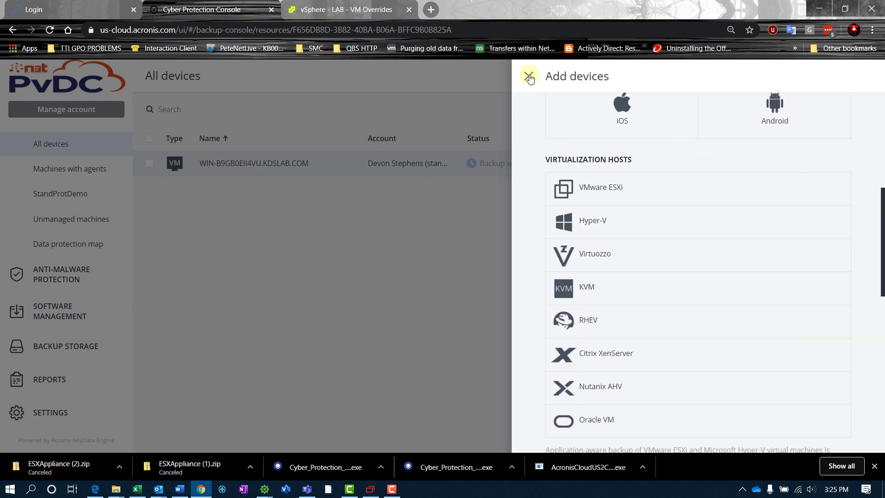
pyautogui.click(530, 78)
pyautogui.click(803, 110)
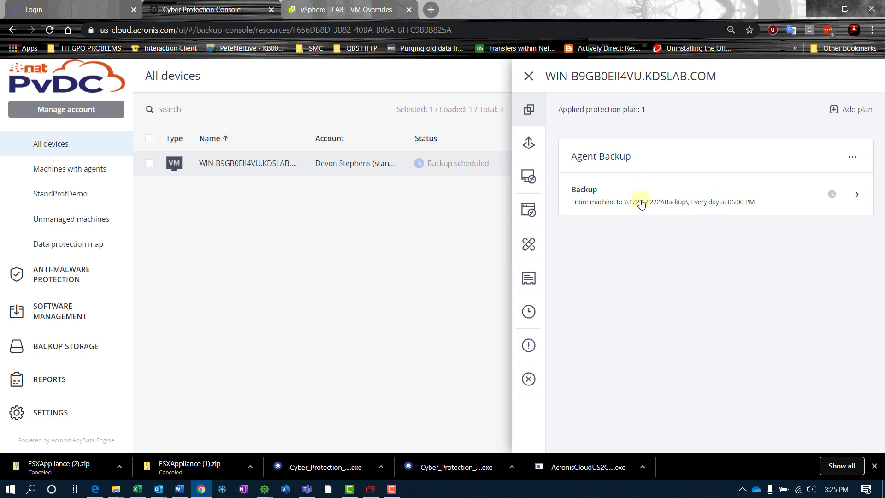
pyautogui.moveTo(671, 211)
pyautogui.click(812, 194)
pyautogui.moveTo(740, 184)
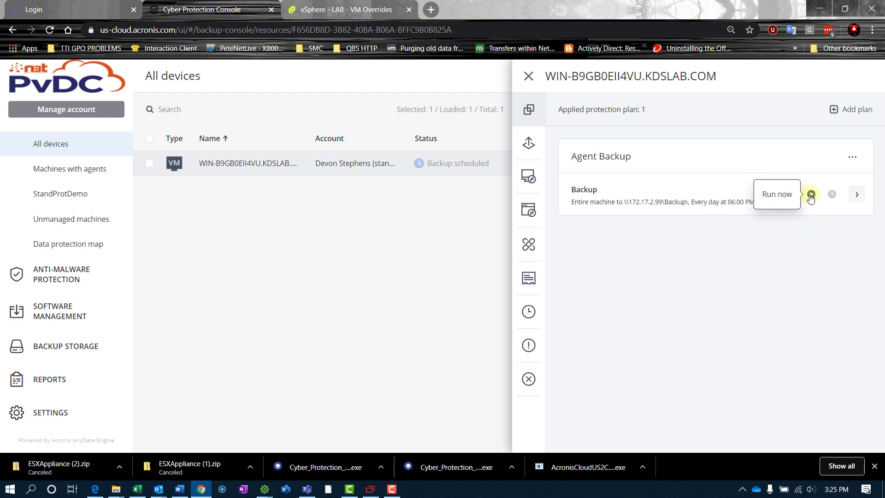
pyautogui.click(857, 194)
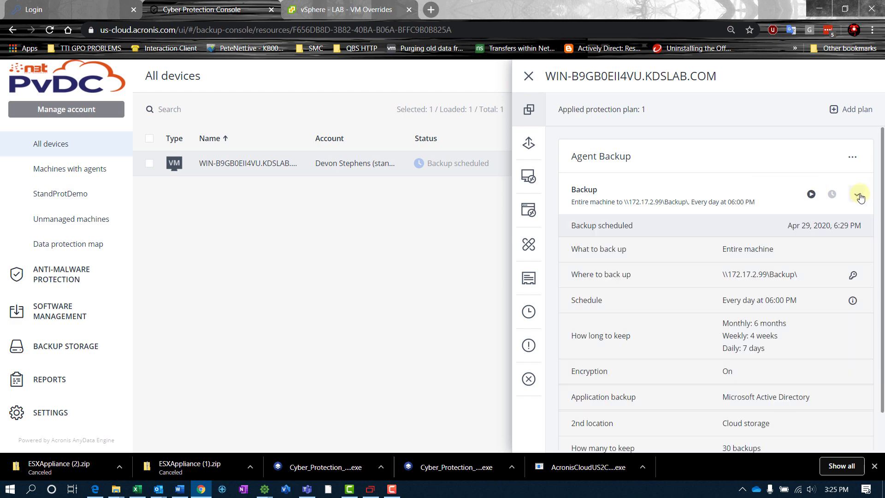
# Run the Agent Backup plan now and close the protection panel.
pyautogui.scroll(-1, 794, 282)
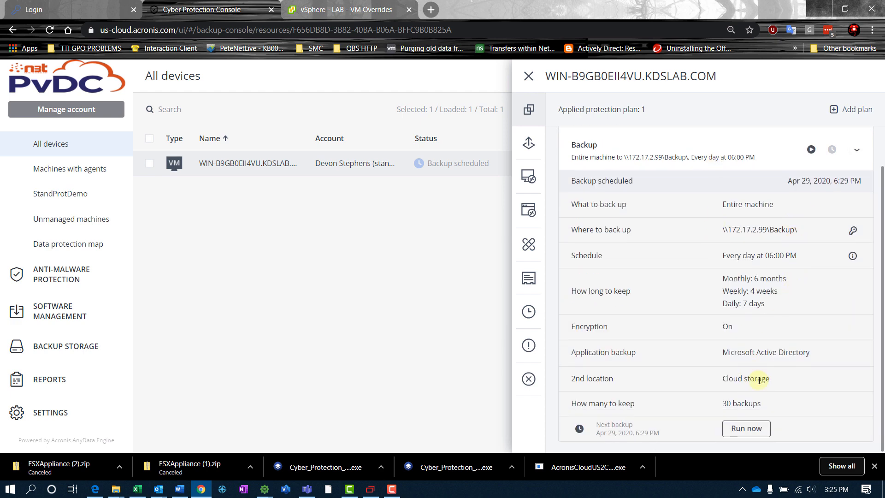
pyautogui.click(736, 427)
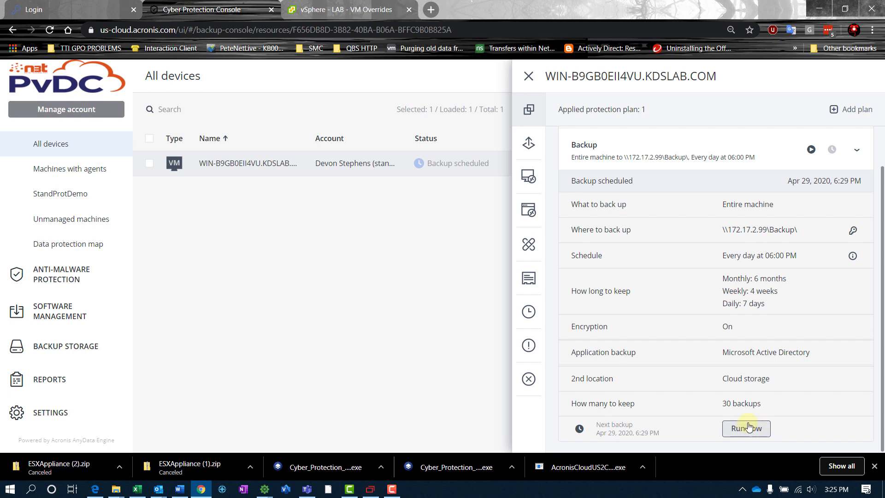
pyautogui.scroll(1, 815, 198)
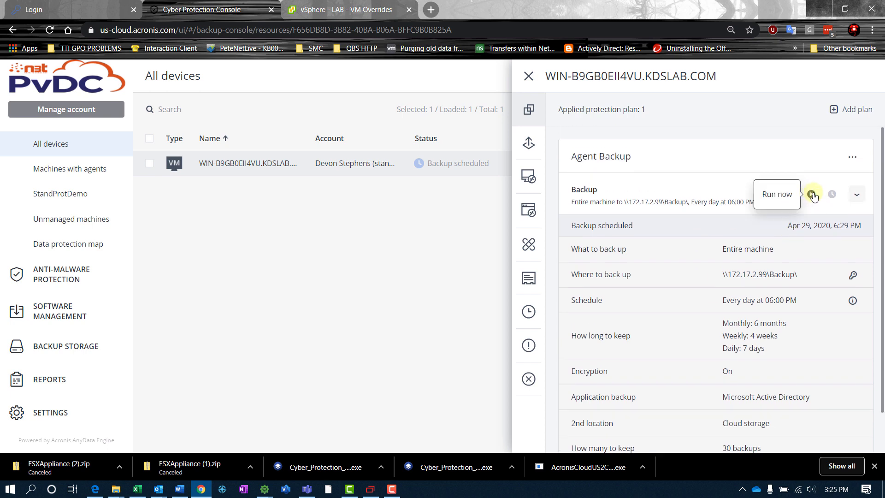
pyautogui.click(812, 194)
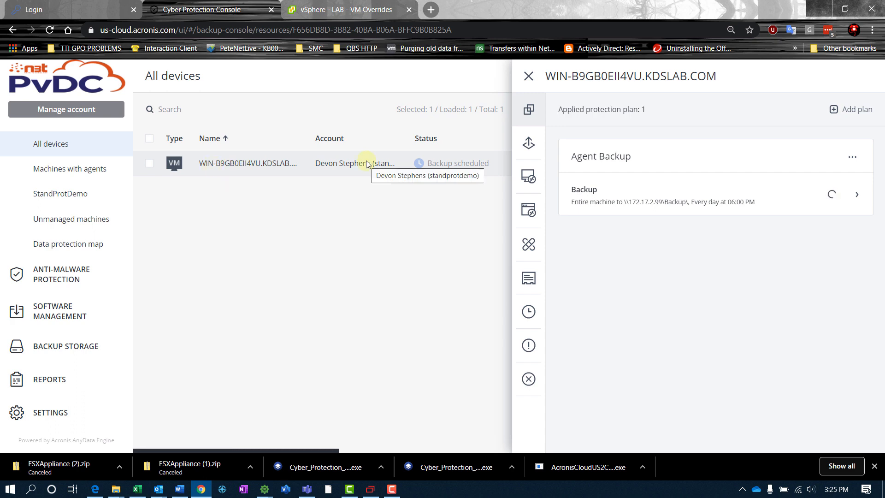
pyautogui.click(529, 75)
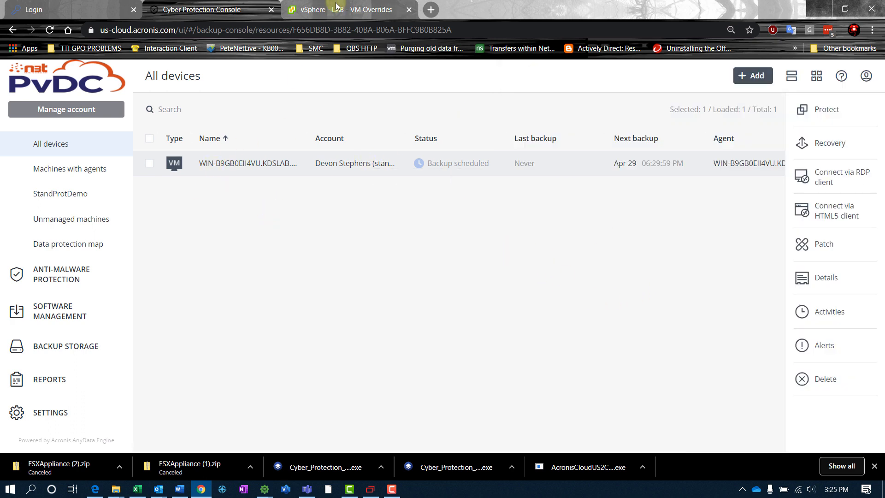
# Widen the inventory tree and open the Acronis ESXAppliance VM's summary in the System pool.
pyautogui.click(336, 10)
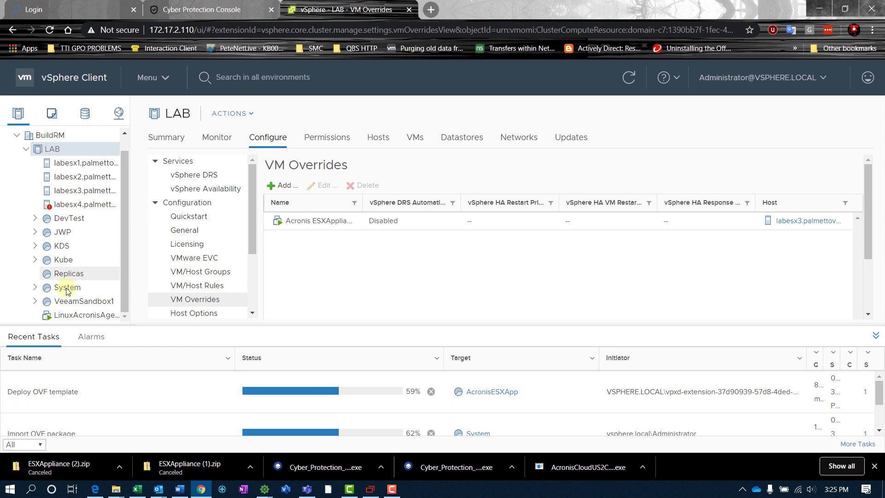
pyautogui.click(35, 287)
pyautogui.scroll(-2, 78, 286)
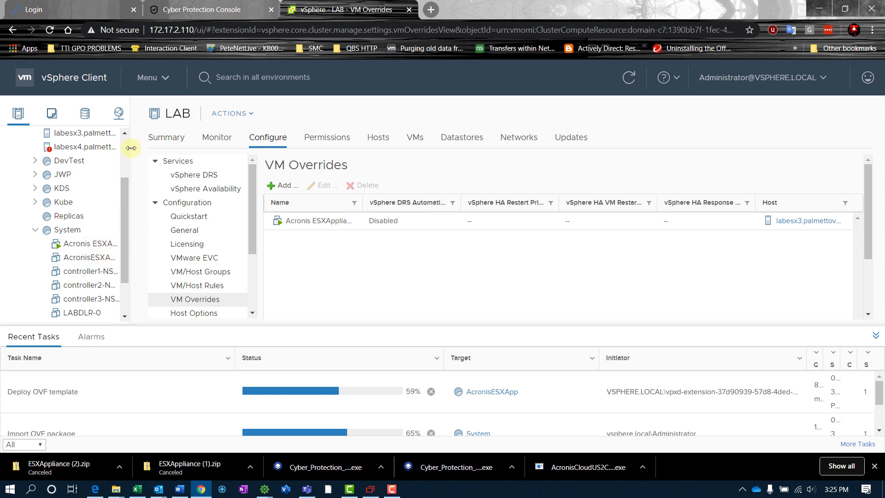
pyautogui.moveTo(129, 148); pyautogui.dragTo(198, 151)
pyautogui.click(107, 261)
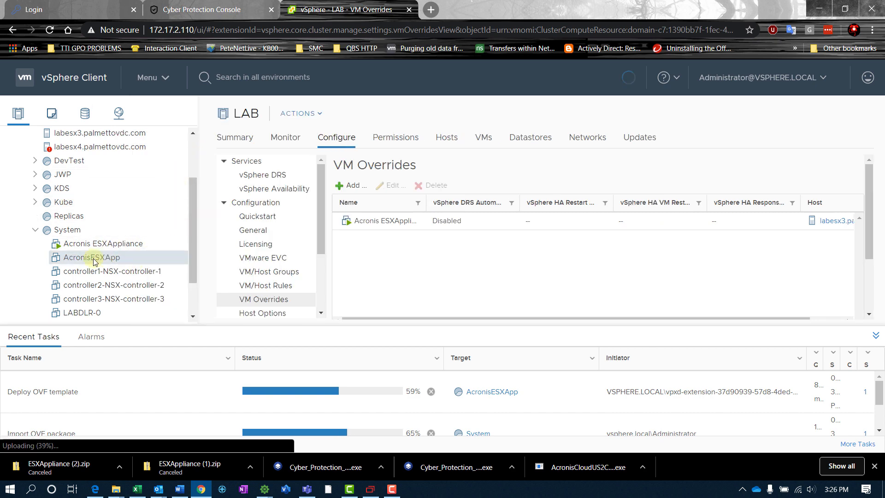
pyautogui.click(98, 244)
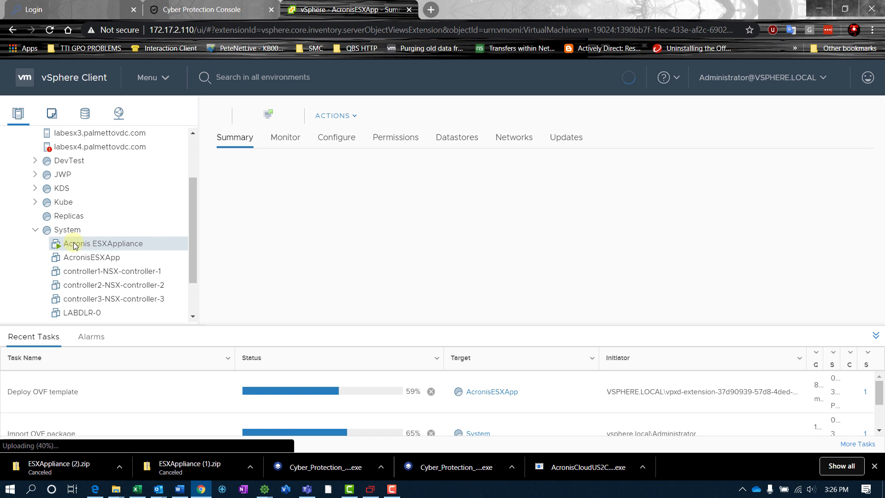
# Power off the Acronis ESXAppliance virtual machine.
pyautogui.rightClick(97, 245)
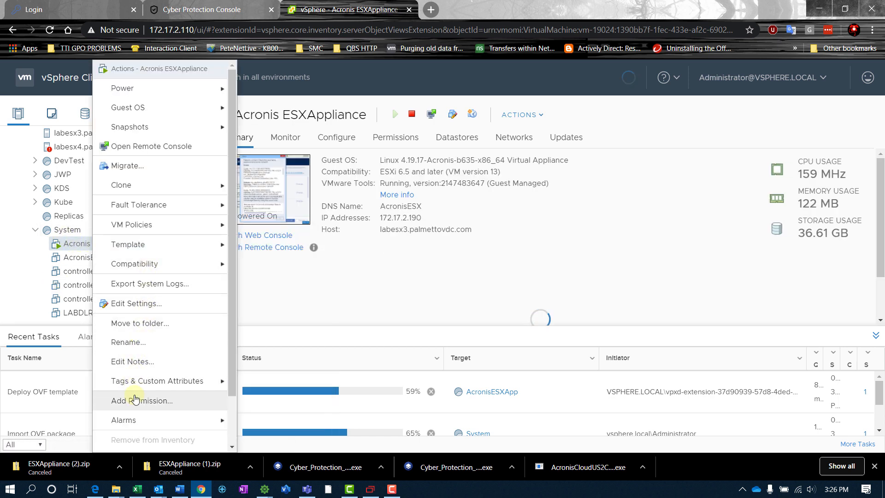
pyautogui.moveTo(134, 90)
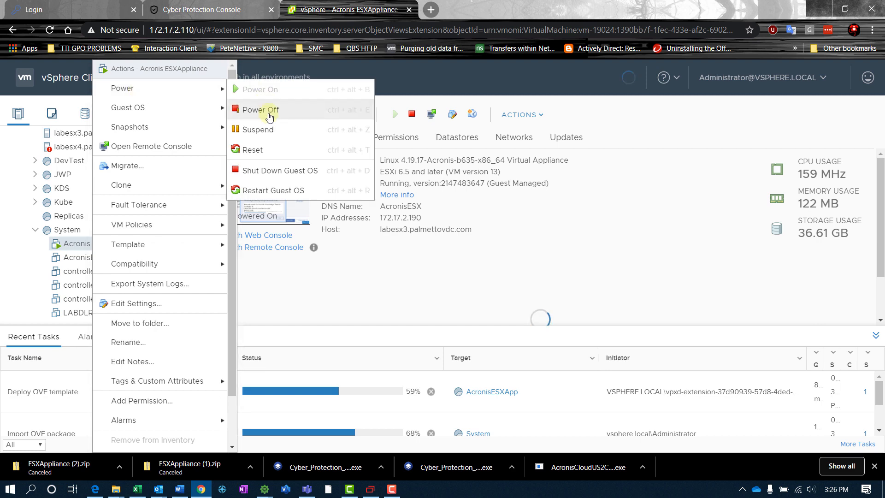
pyautogui.click(267, 113)
pyautogui.click(576, 290)
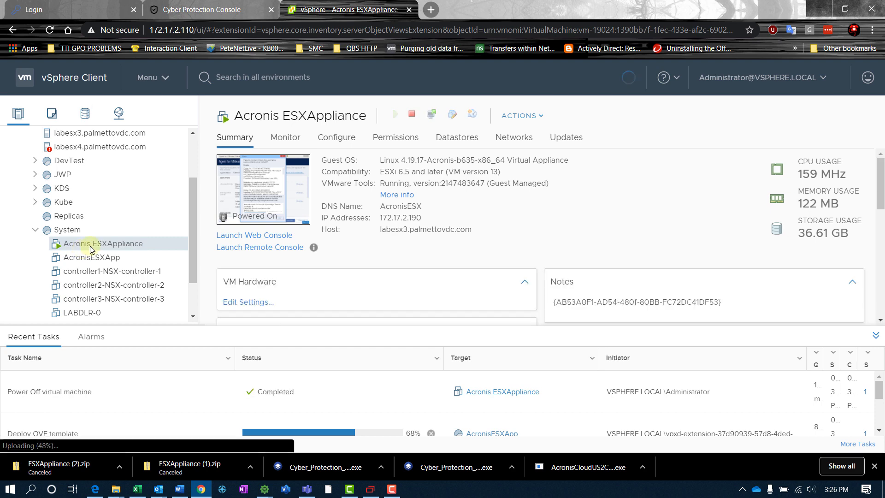
# Delete the Acronis ESXAppliance VM from disk.
pyautogui.rightClick(93, 249)
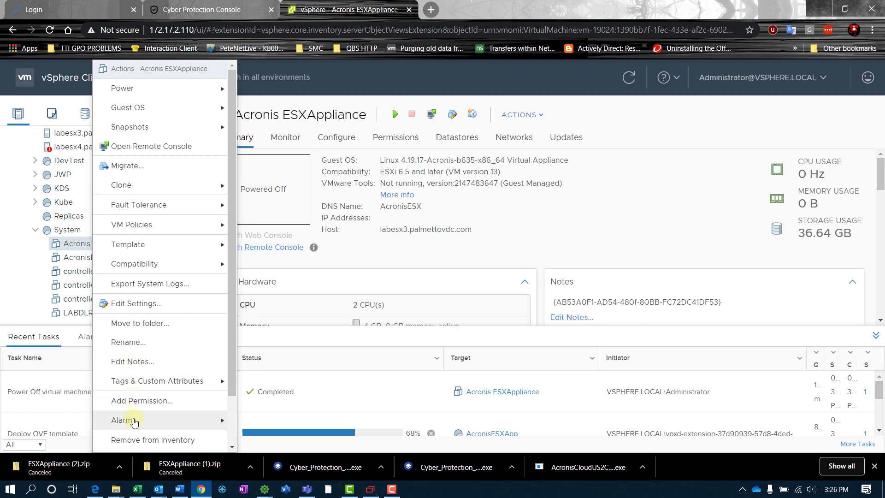
pyautogui.scroll(-2, 139, 396)
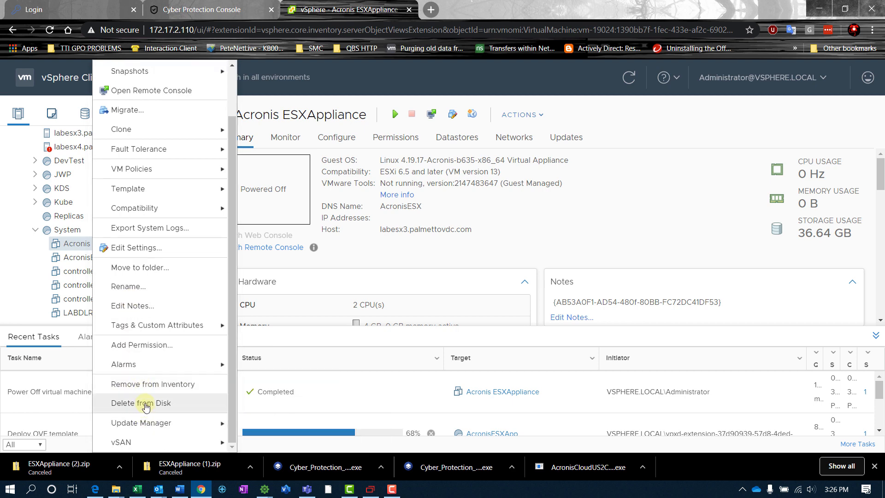
pyautogui.click(141, 402)
pyautogui.click(574, 305)
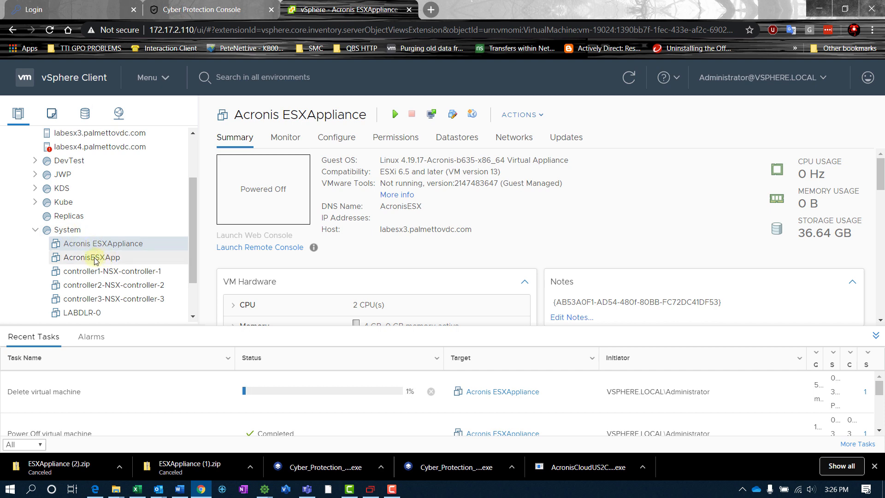
# Look at AcronisESXApp's summary, then go back to the LAB cluster's VM Overrides page.
pyautogui.click(92, 258)
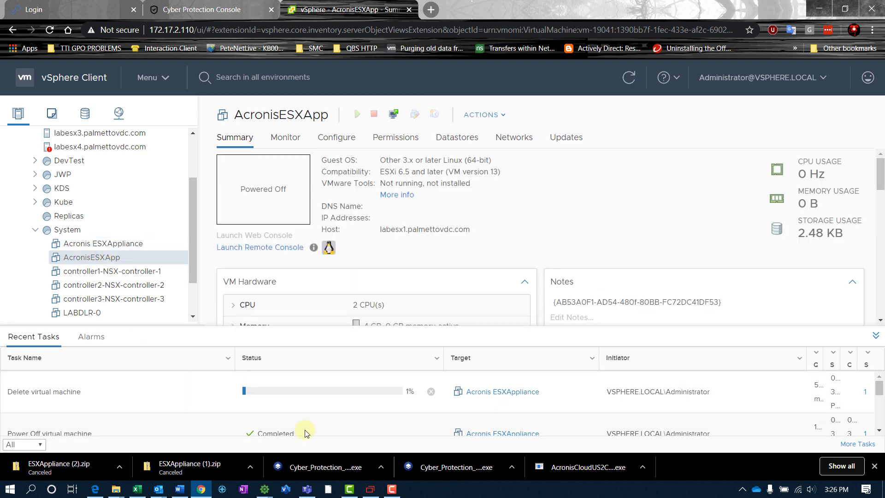
pyautogui.scroll(4, 99, 286)
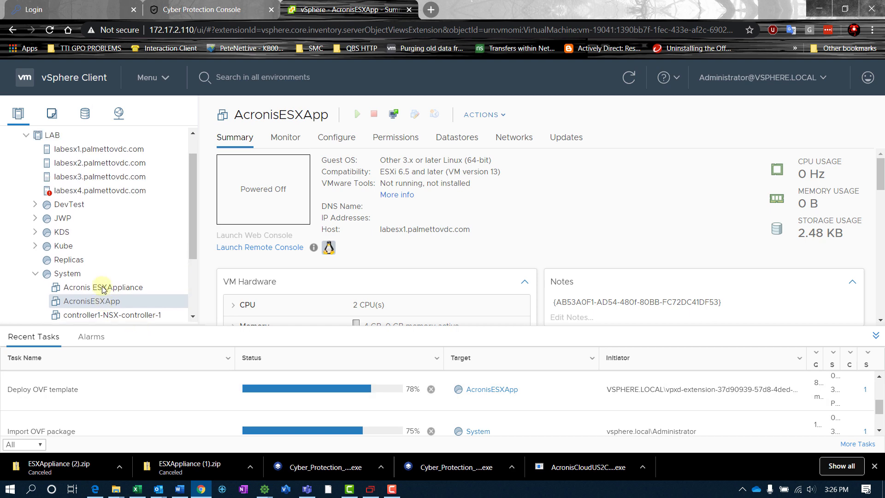
pyautogui.scroll(-3, 88, 272)
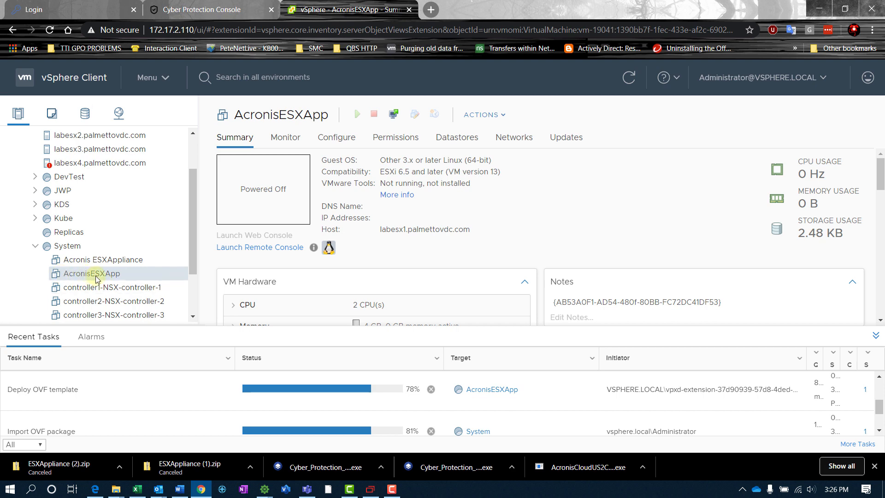
pyautogui.scroll(3, 92, 277)
pyautogui.click(54, 167)
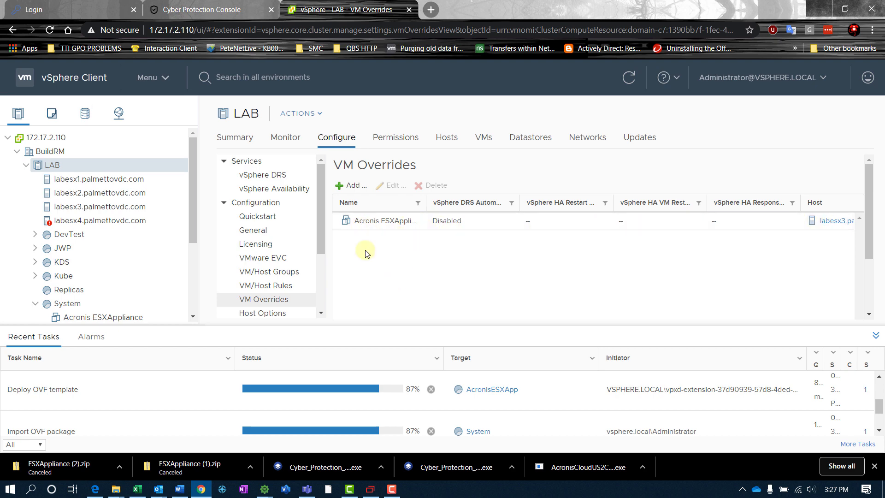
# Add a LAB cluster VM override setting AcronisESXApp's DRS automation level to Disabled.
pyautogui.click(346, 185)
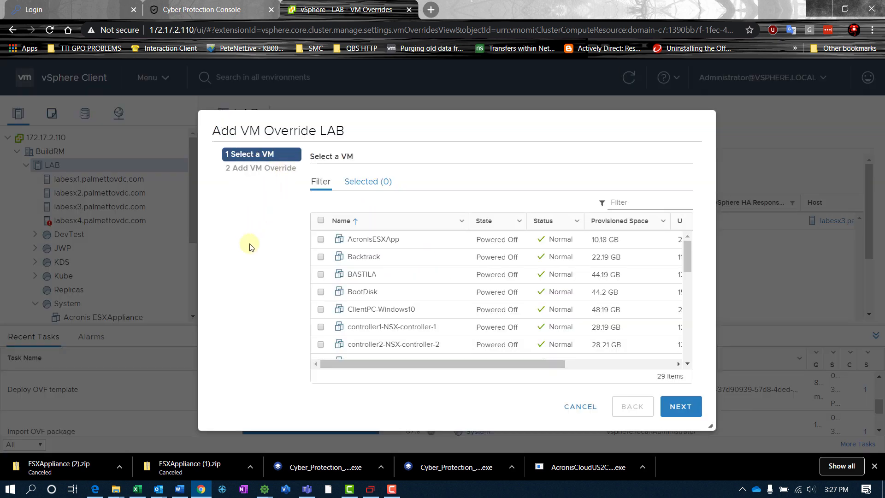
pyautogui.click(321, 239)
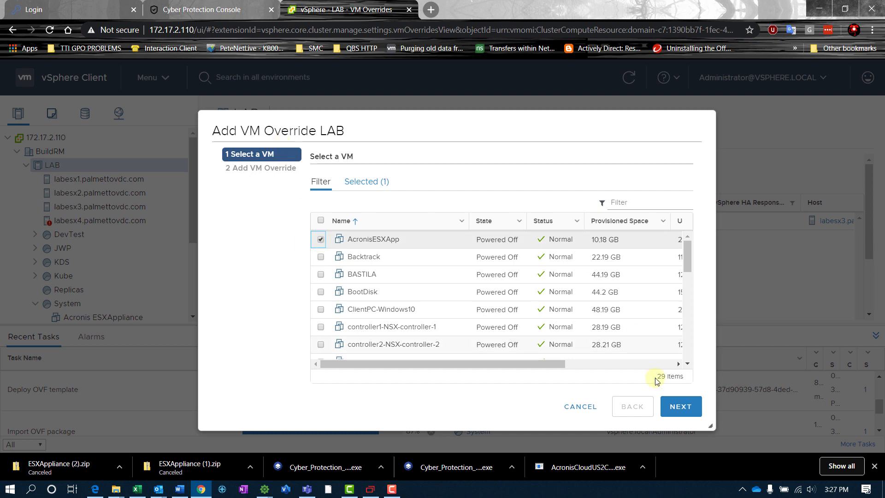
pyautogui.click(673, 406)
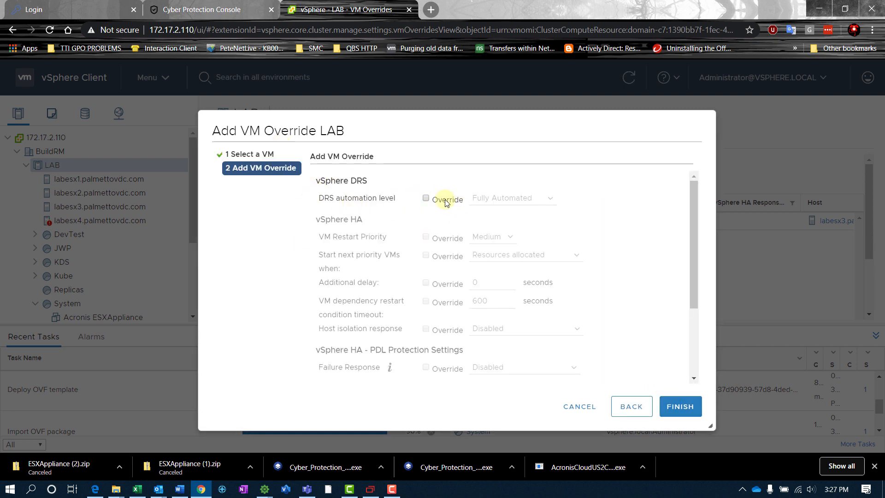
pyautogui.click(426, 198)
pyautogui.click(526, 200)
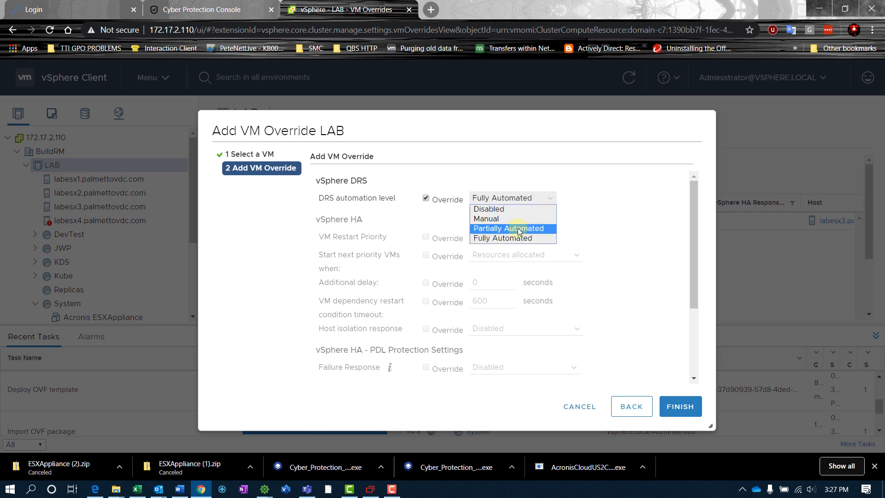
pyautogui.click(493, 210)
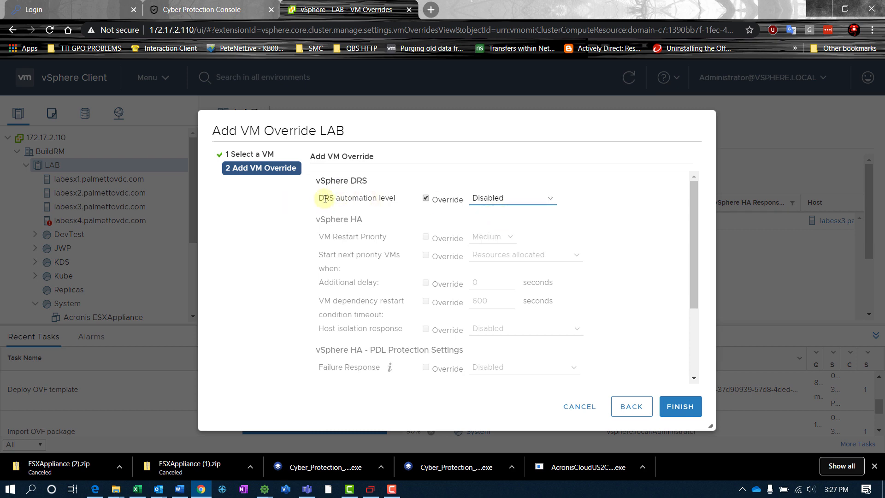
pyautogui.moveTo(320, 198); pyautogui.dragTo(395, 199)
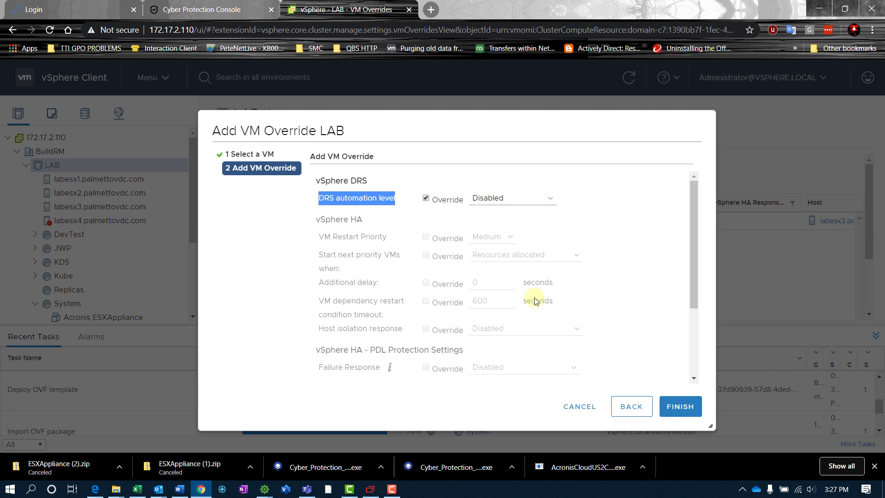
pyautogui.click(691, 405)
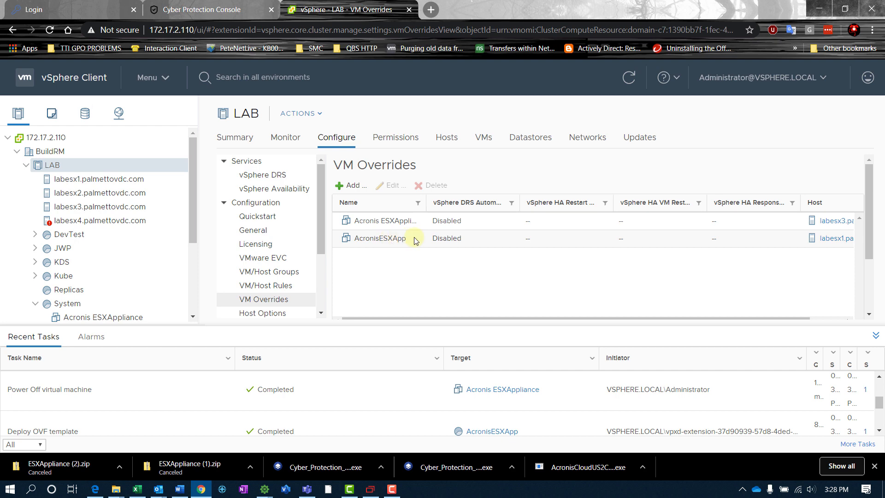
# Check the recent tasks to confirm the AcronisESXApp OVF deployment has completed.
pyautogui.scroll(-3, 95, 289)
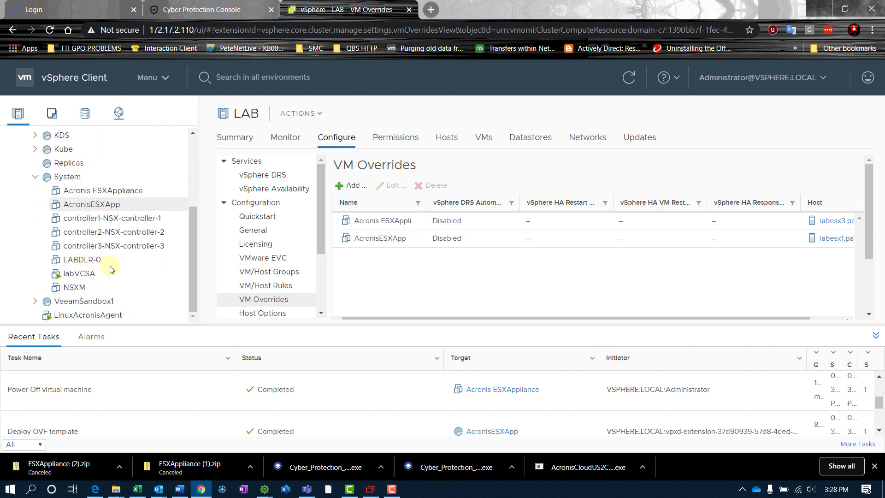
pyautogui.click(173, 424)
pyautogui.scroll(-2, 172, 423)
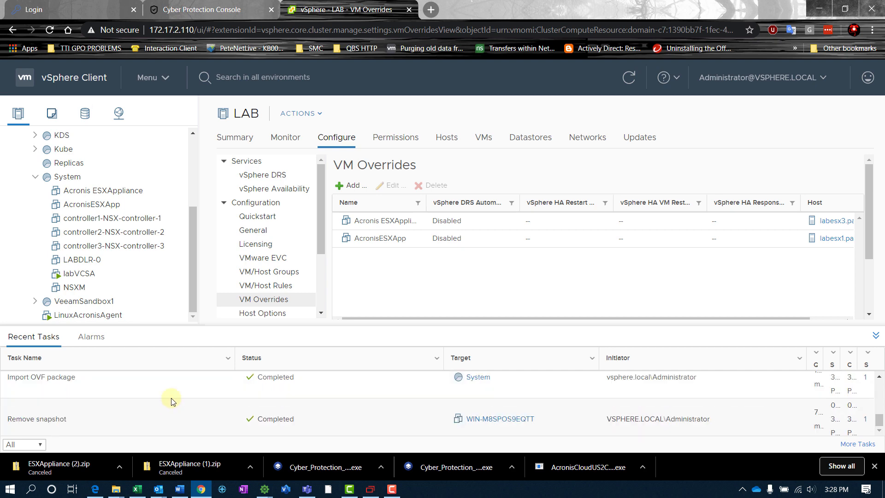
pyautogui.scroll(3, 158, 387)
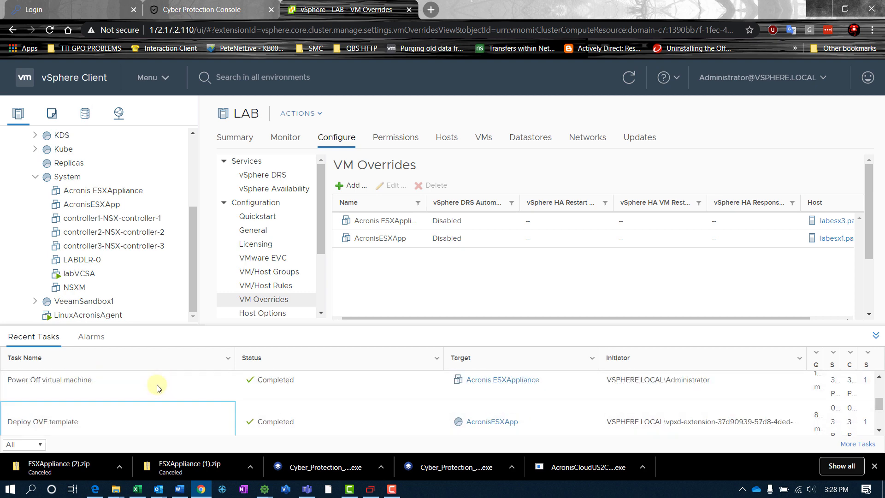
pyautogui.scroll(-2, 135, 402)
pyautogui.scroll(3, 135, 402)
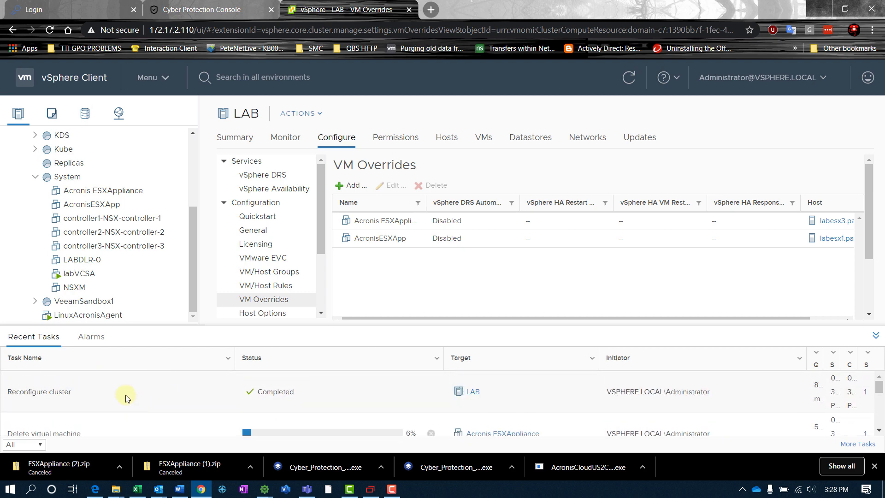
# Power on the AcronisESXApp virtual machine.
pyautogui.click(81, 206)
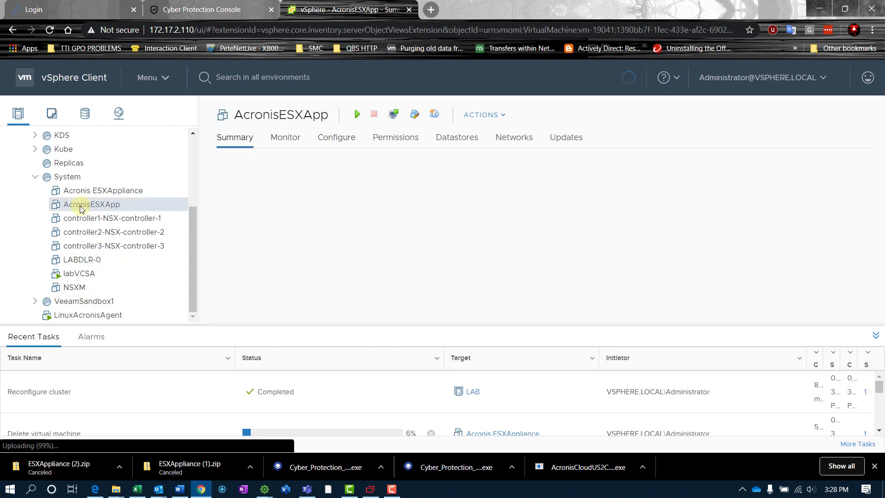
pyautogui.rightClick(79, 206)
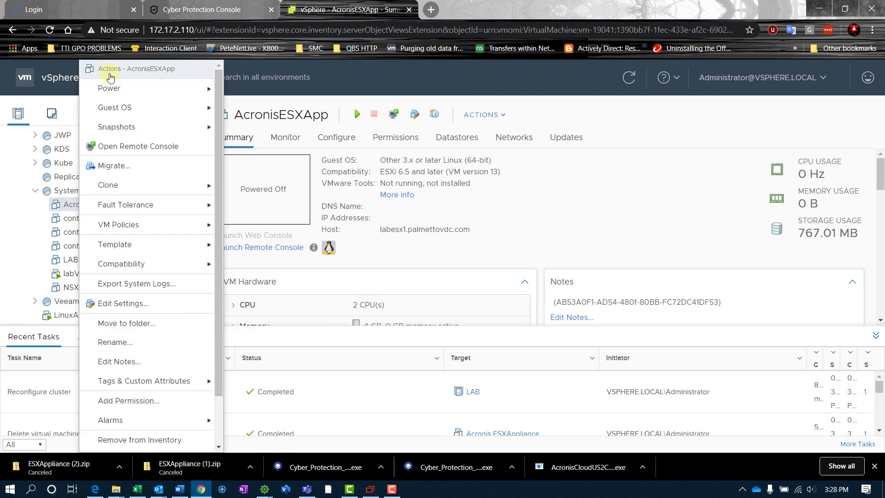
pyautogui.moveTo(111, 89)
pyautogui.click(233, 88)
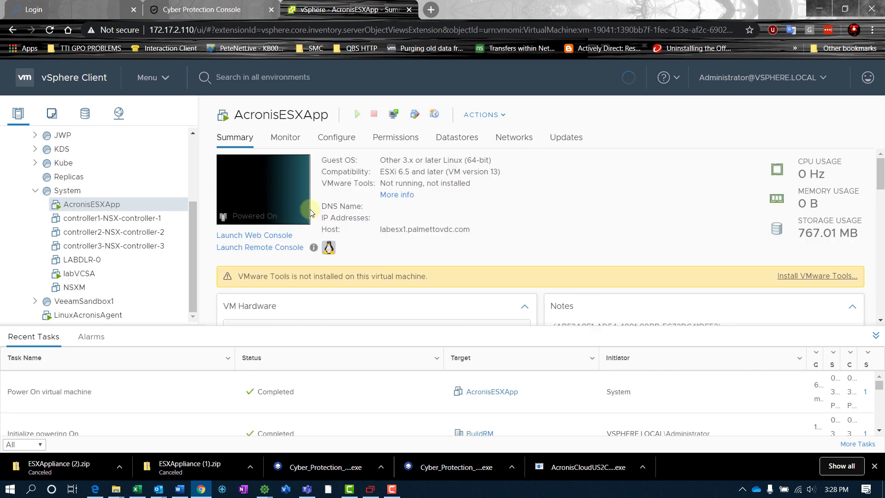
# Launch AcronisESXApp's web console and open the eth0 Network settings.
pyautogui.click(253, 238)
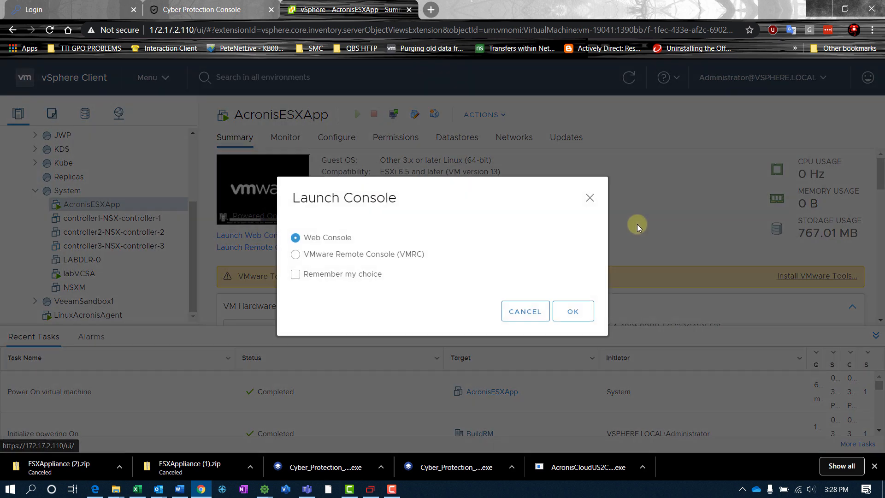
pyautogui.click(581, 317)
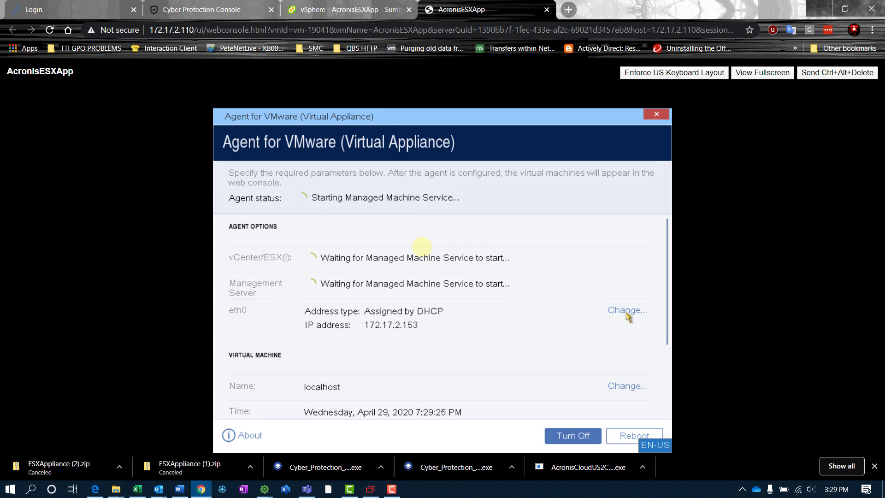
pyautogui.click(626, 311)
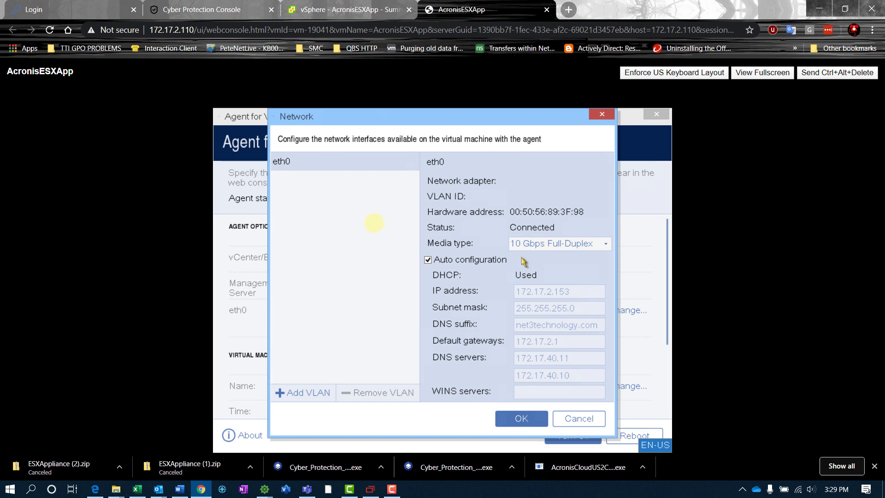
# Keep eth0 on DHCP Auto configuration, cancel the dialog, and scroll to the Virtual Machine section.
pyautogui.click(471, 261)
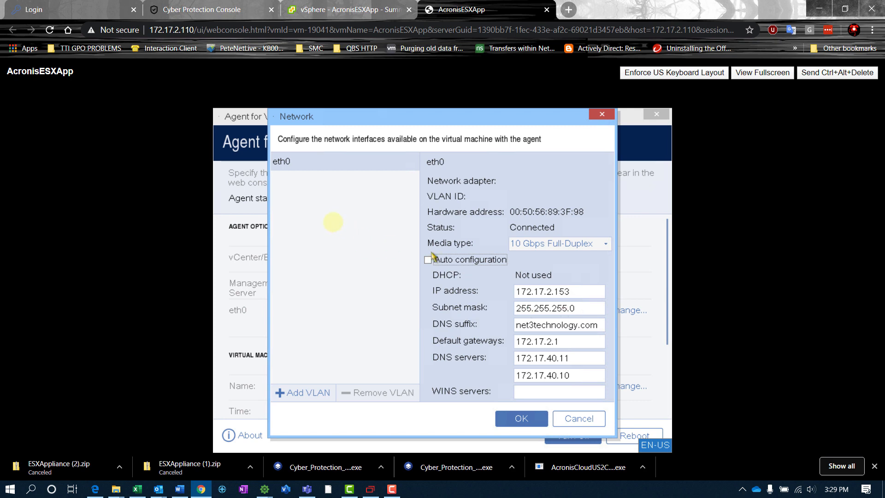
pyautogui.click(438, 264)
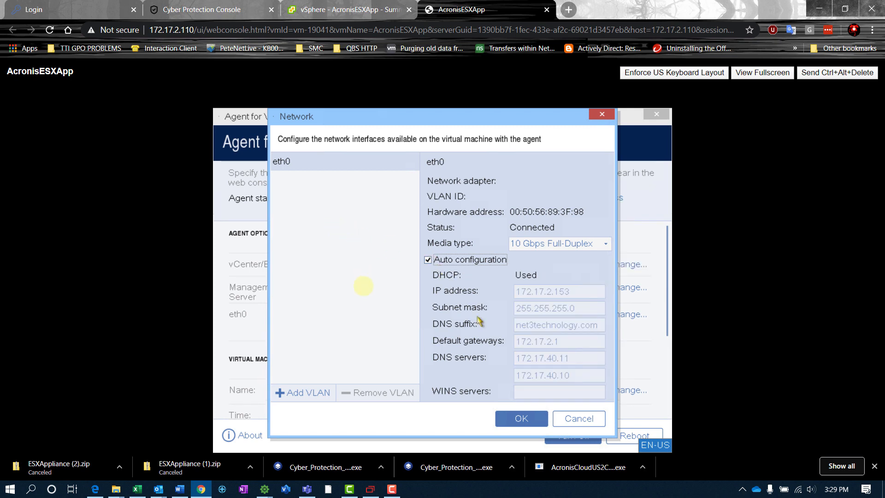
pyautogui.click(587, 425)
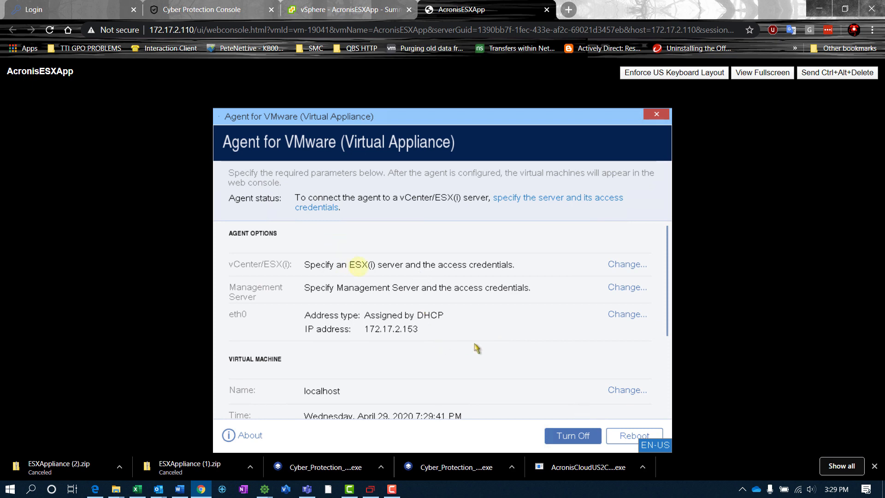
pyautogui.scroll(-1, 479, 352)
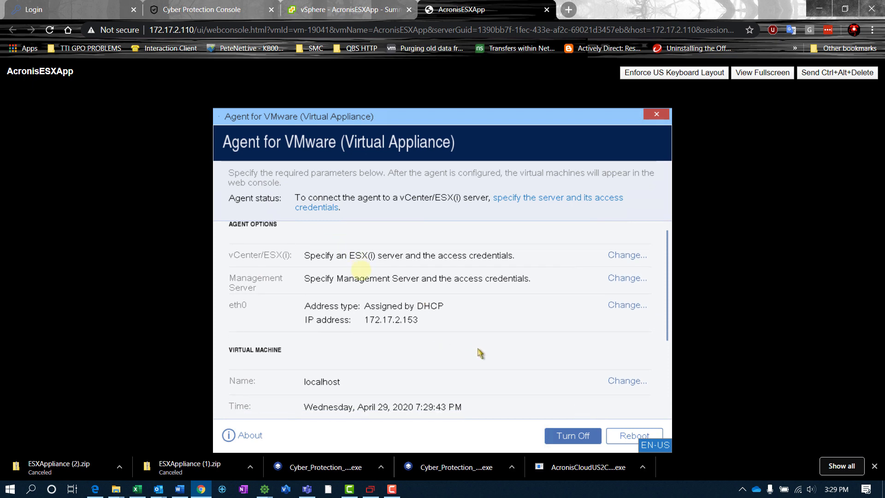
pyautogui.scroll(-3, 479, 354)
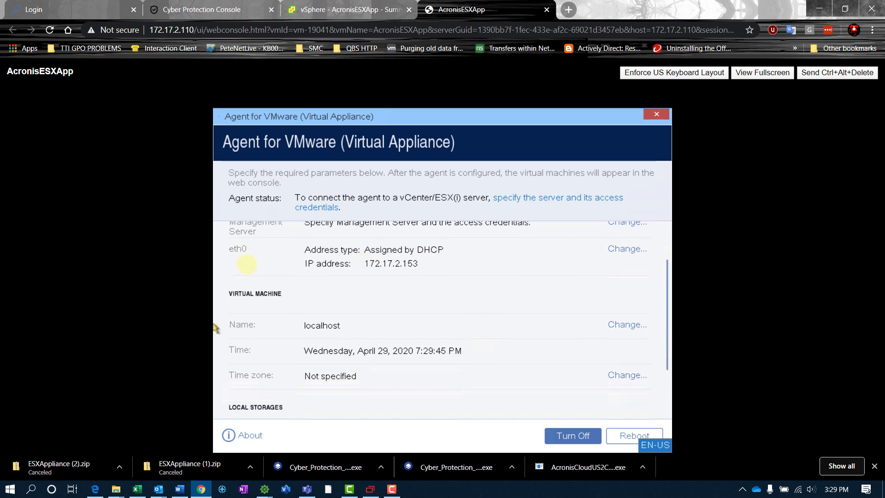
pyautogui.scroll(-2, 249, 276)
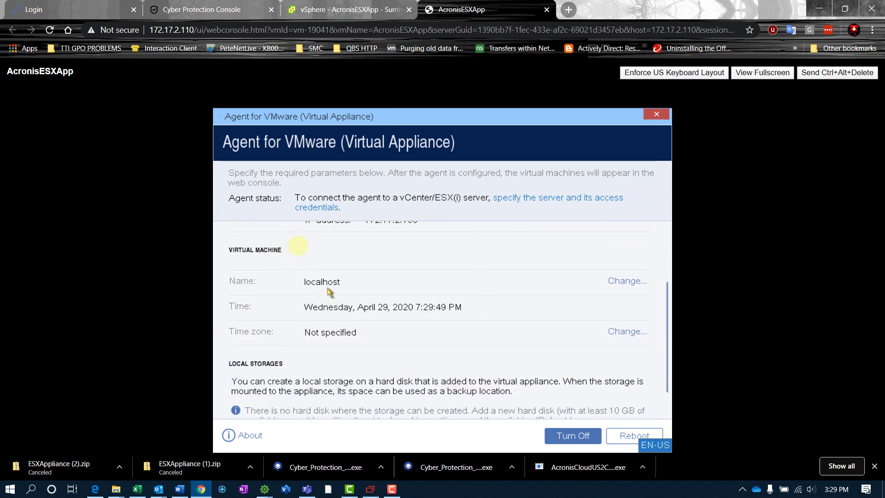
# Rename the agent appliance from localhost to AcronisESXApp.
pyautogui.click(633, 284)
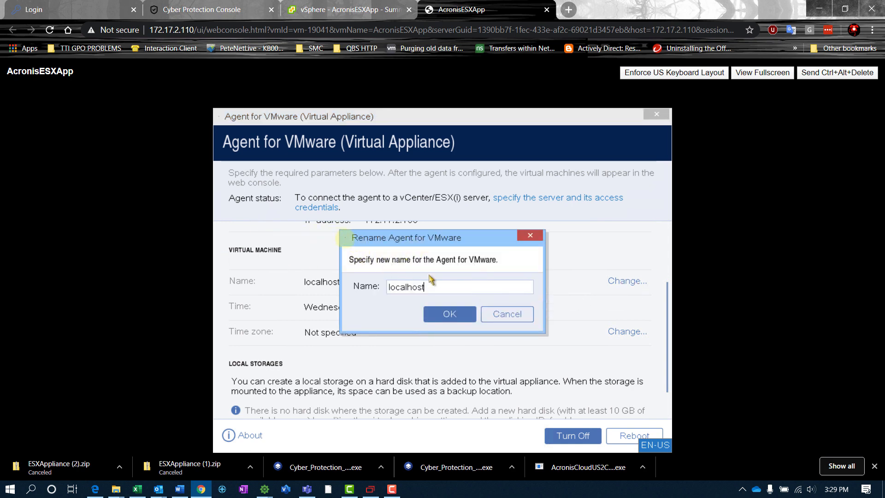
pyautogui.click(440, 282)
pyautogui.press('BackSpace')
pyautogui.press('BackSpace')
pyautogui.press('BackSpace')
pyautogui.press('BackSpace')
pyautogui.press('BackSpace')
pyautogui.press('BackSpace')
pyautogui.press('BackSpace')
pyautogui.press('BackSpace')
pyautogui.press('BackSpace')
pyautogui.write('AcronisESXApp')
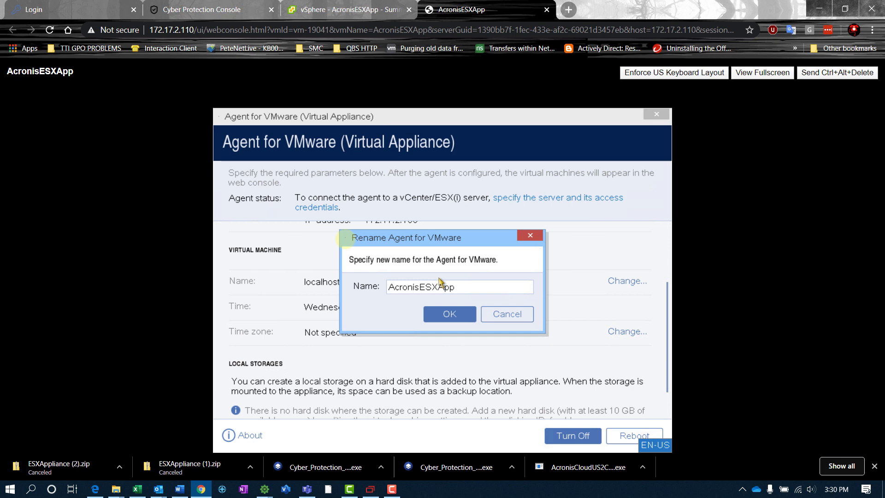
pyautogui.click(449, 317)
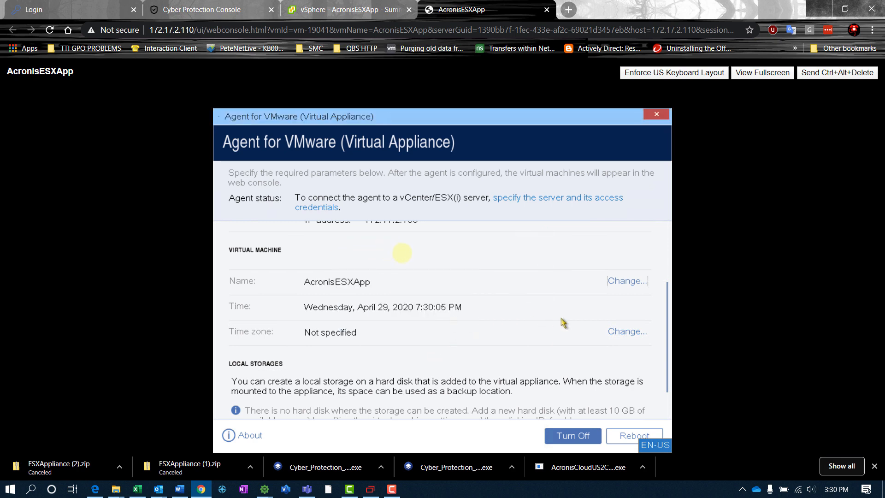
# Set the appliance time zone to (UTC-05:00) Eastern Time (US & Canada).
pyautogui.click(615, 332)
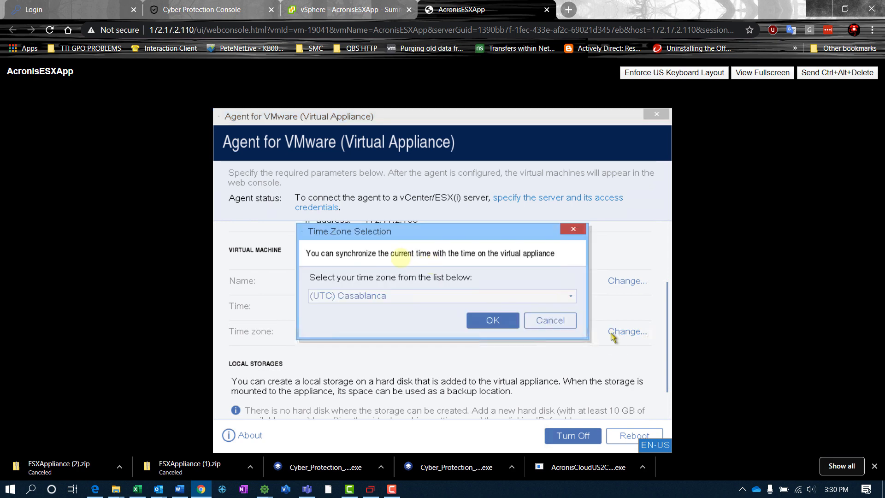
pyautogui.click(473, 300)
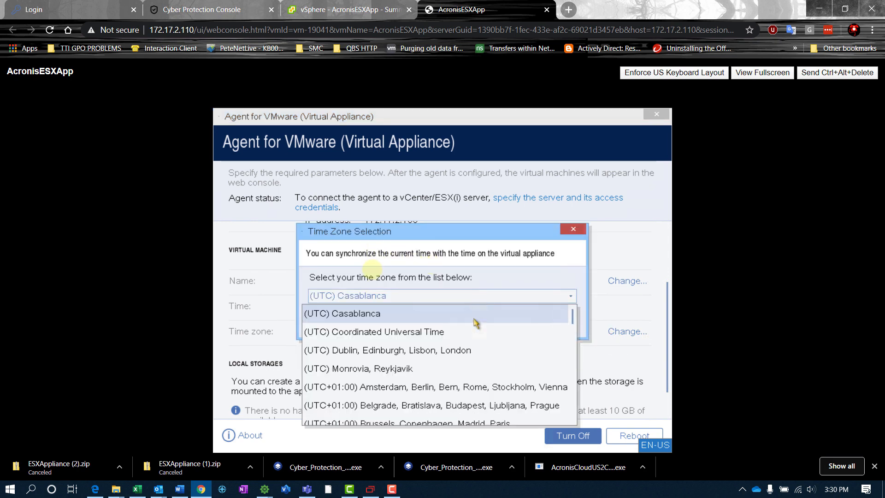
pyautogui.scroll(-1, 591, 307)
pyautogui.scroll(-6, 573, 323)
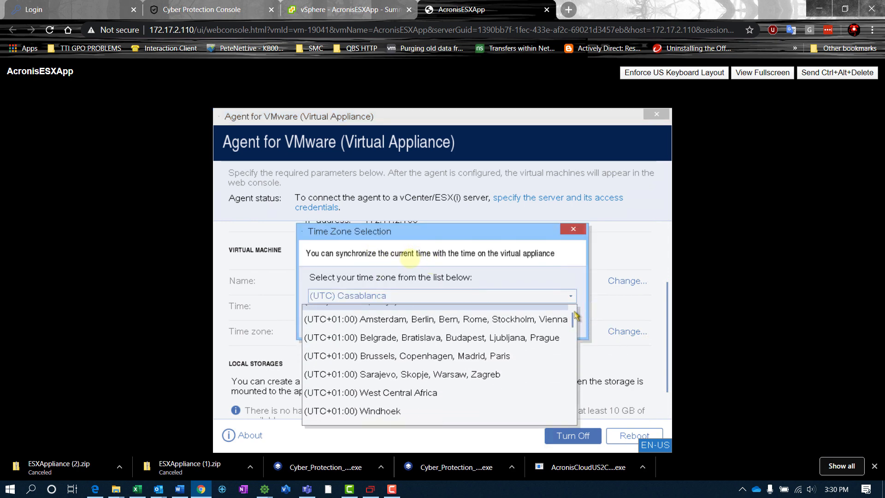
pyautogui.moveTo(572, 339); pyautogui.dragTo(572, 400)
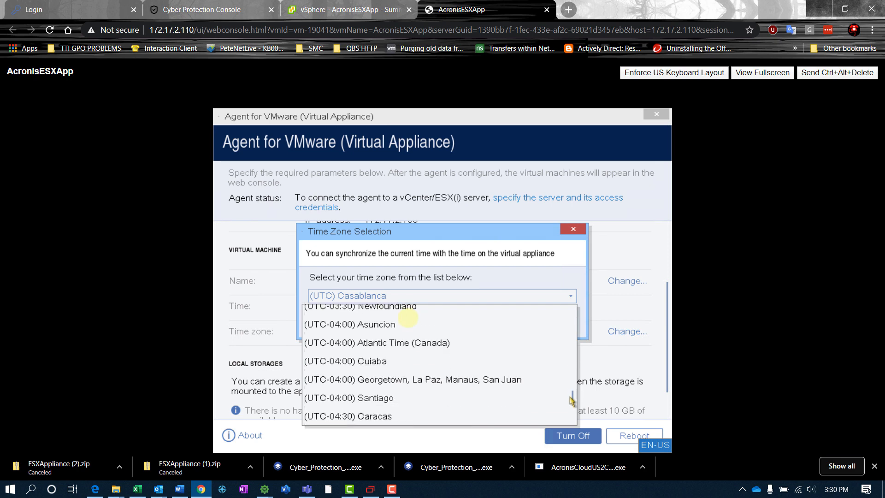
pyautogui.scroll(-2, 484, 377)
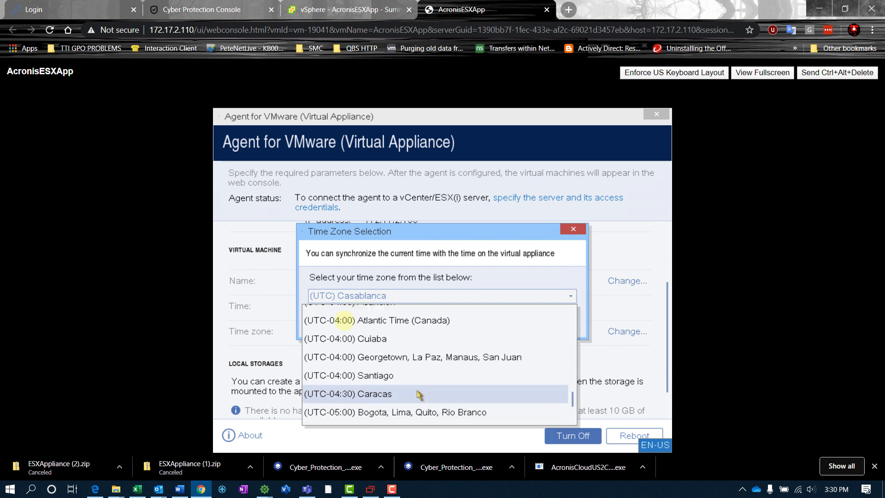
pyautogui.scroll(-5, 418, 394)
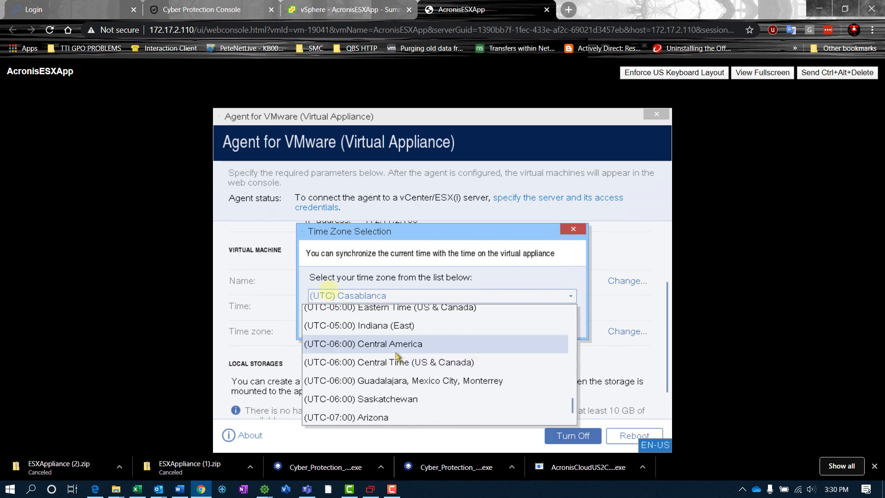
pyautogui.scroll(-1, 396, 356)
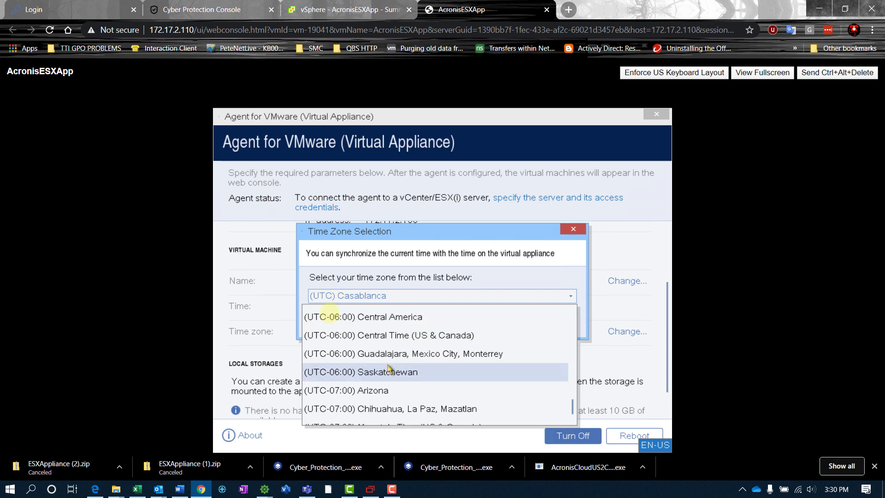
pyautogui.scroll(3, 392, 374)
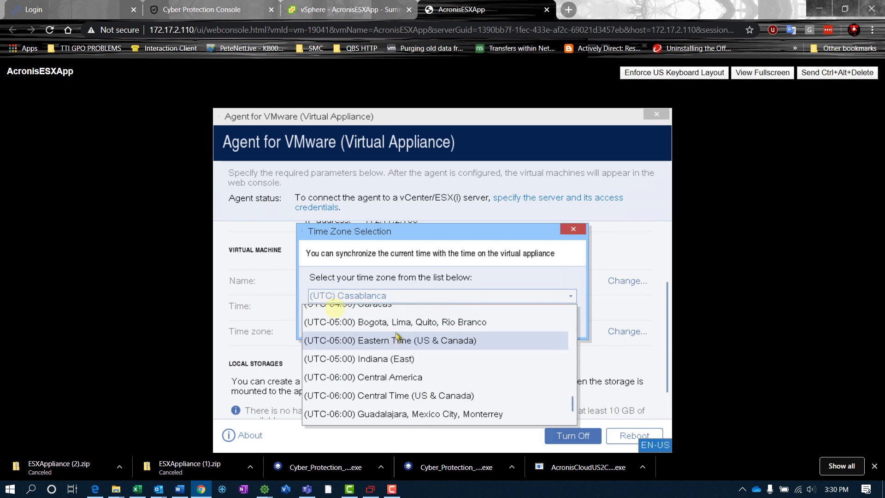
pyautogui.click(393, 350)
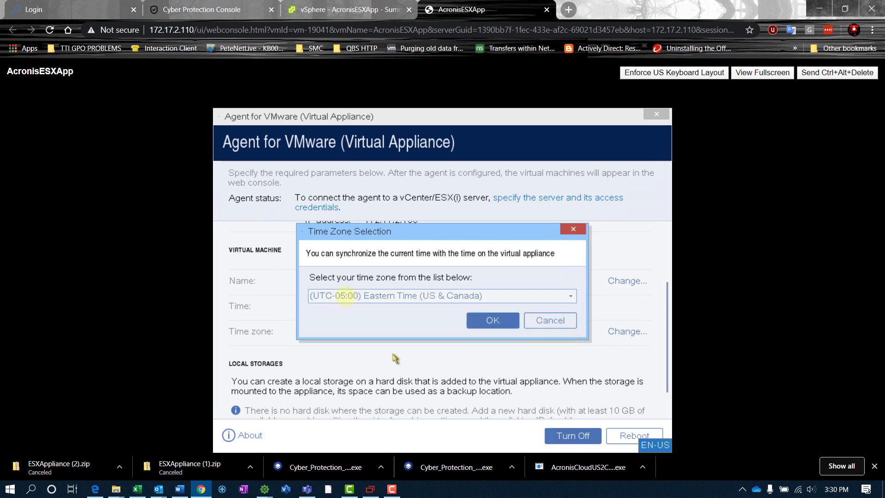
pyautogui.click(482, 325)
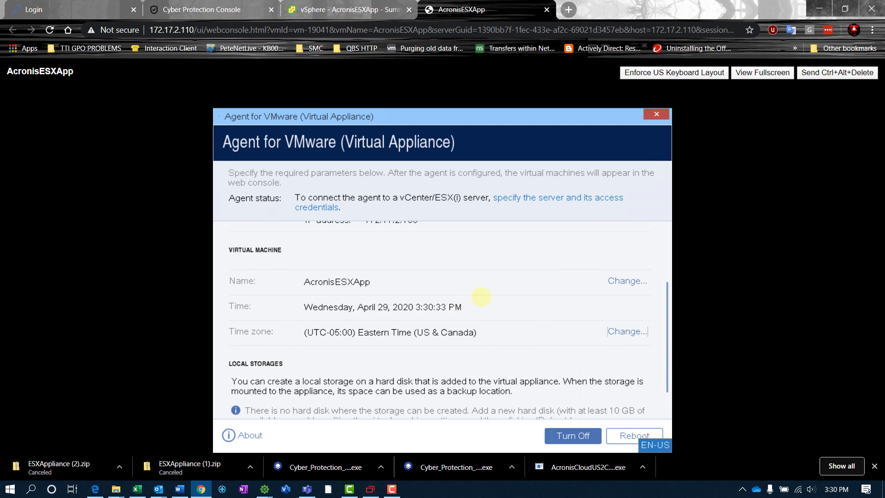
pyautogui.scroll(3, 479, 290)
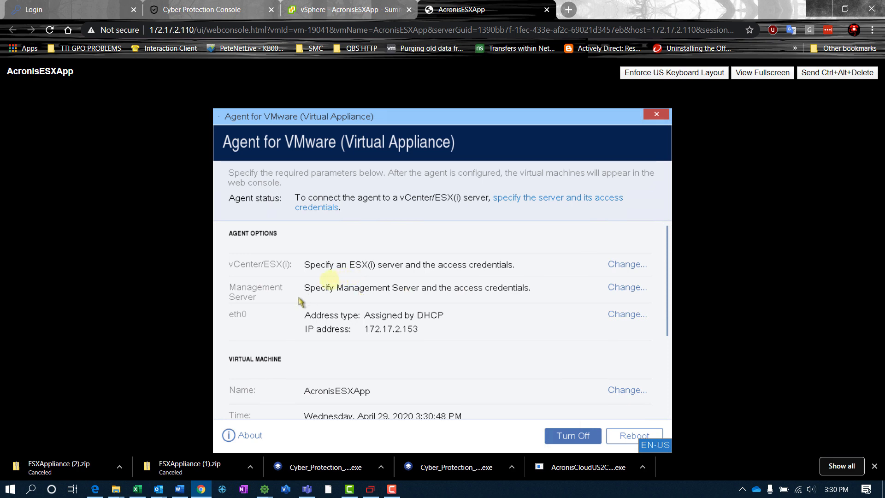
# Register the agent with the Cloud management server using the account login from the activation e-mail.
pyautogui.click(637, 291)
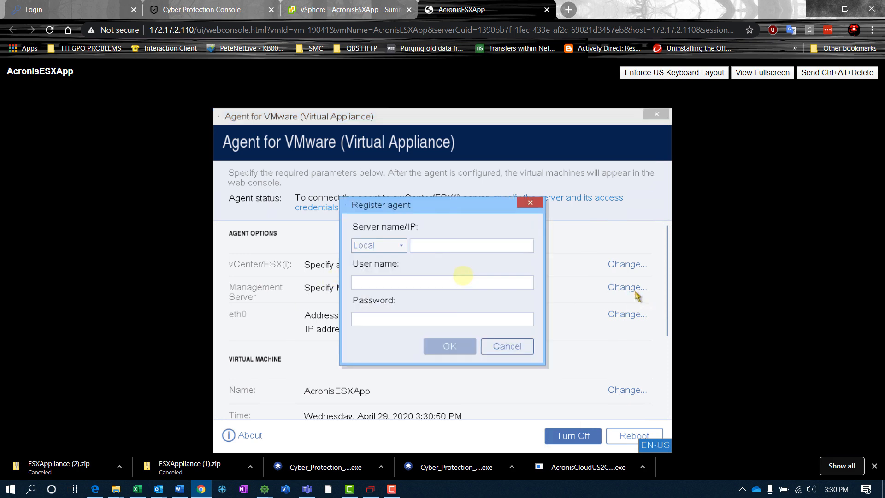
pyautogui.click(362, 247)
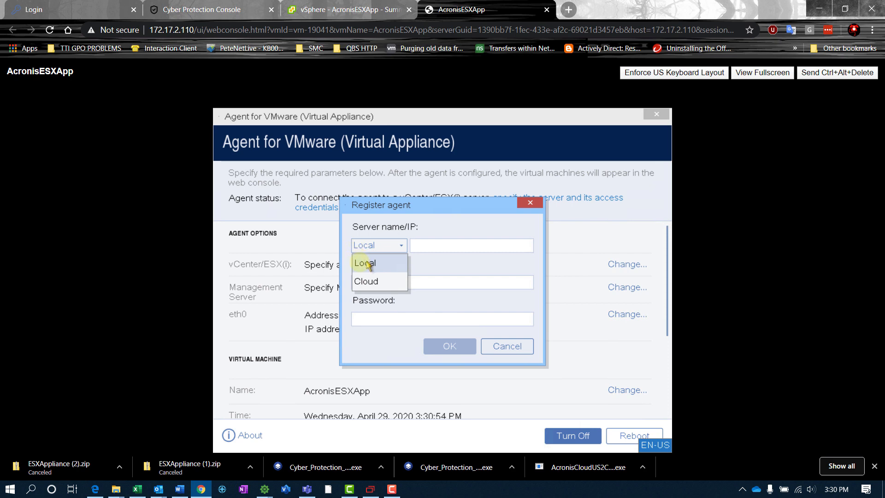
pyautogui.click(373, 282)
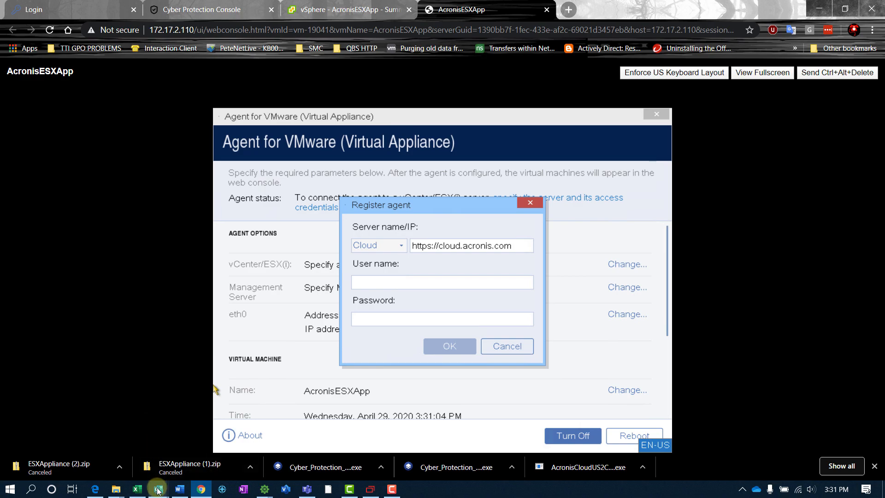
pyautogui.moveTo(157, 491)
pyautogui.click(207, 443)
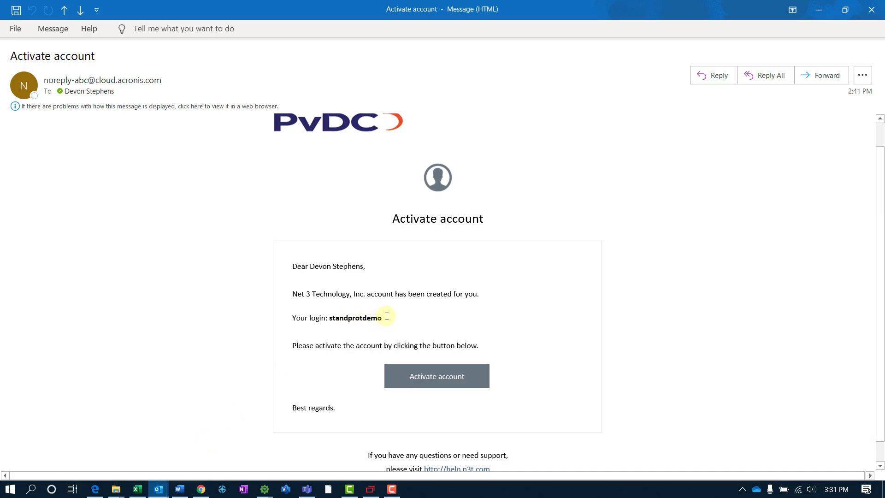
pyautogui.moveTo(387, 316); pyautogui.dragTo(328, 318)
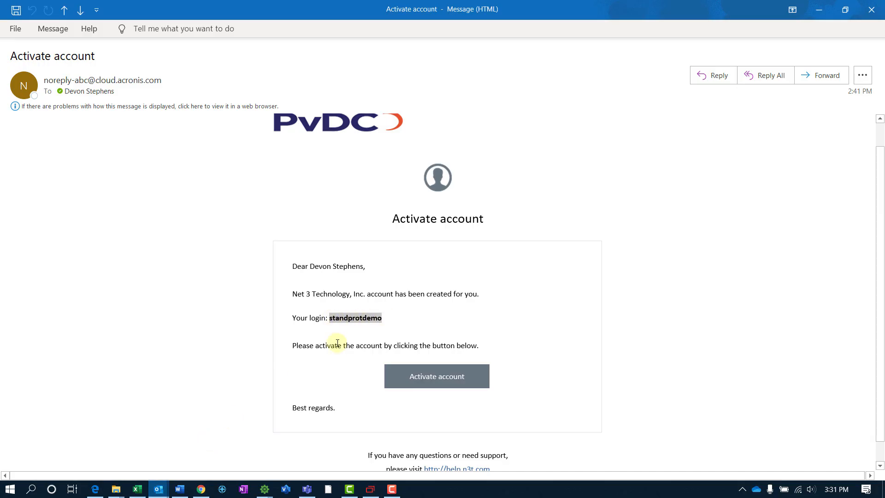
pyautogui.click(819, 9)
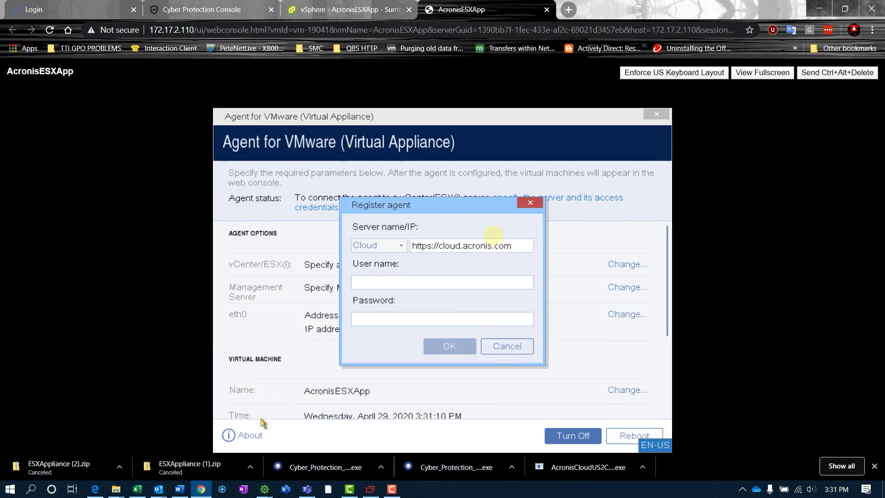
pyautogui.click(411, 278)
pyautogui.write('standprotdemo')
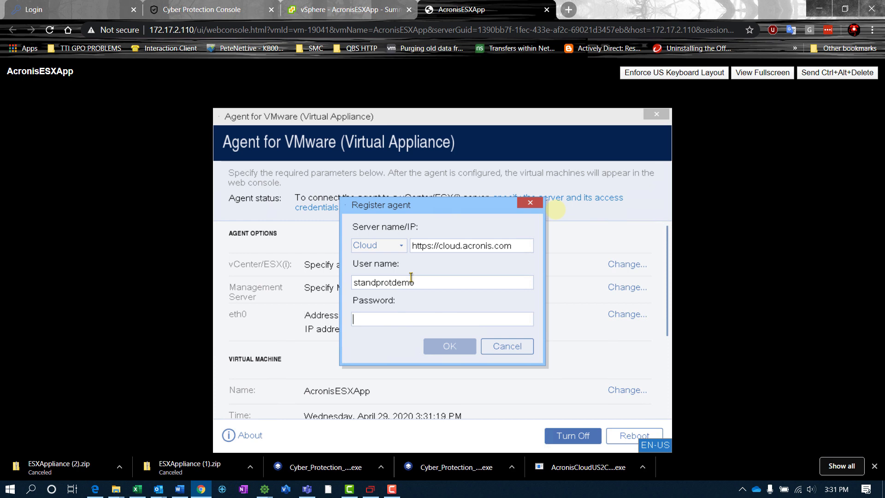
pyautogui.write('••••••')
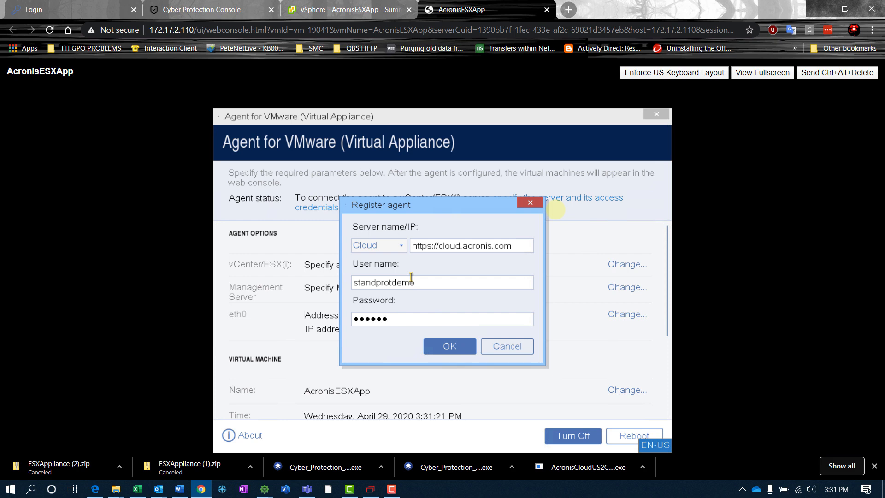
pyautogui.write('•••')
pyautogui.click(441, 346)
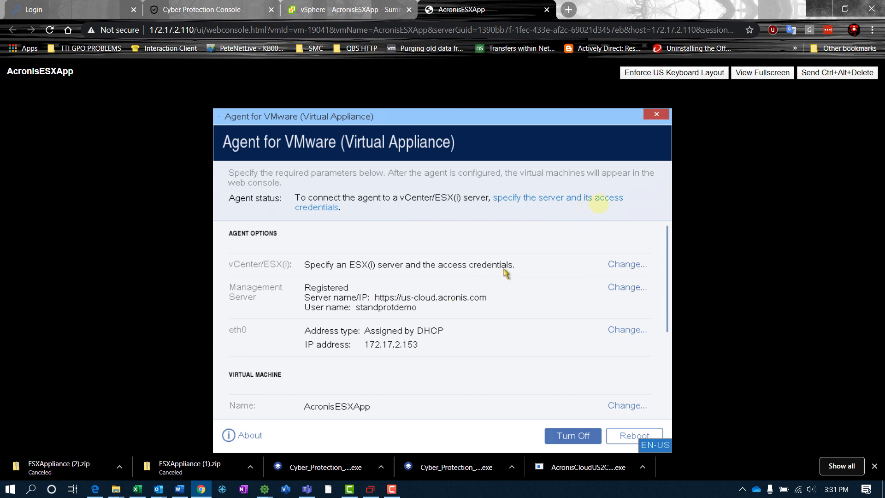
# Connect the agent to vCenter 172.17.2.110 with the vSphere administrator account after a successful connection test.
pyautogui.click(615, 266)
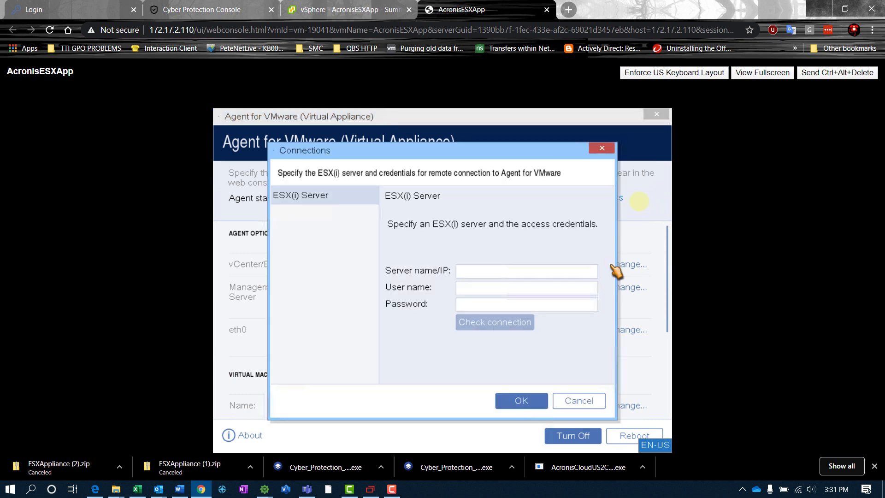
pyautogui.click(544, 269)
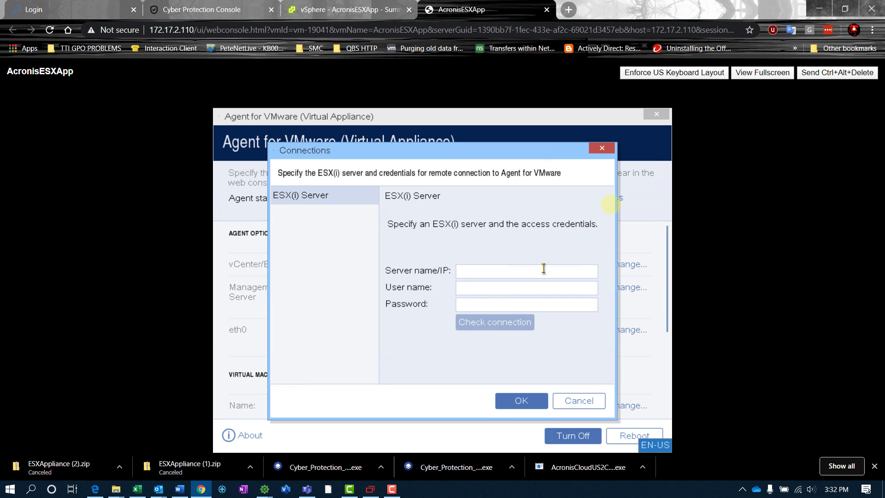
pyautogui.write('172')
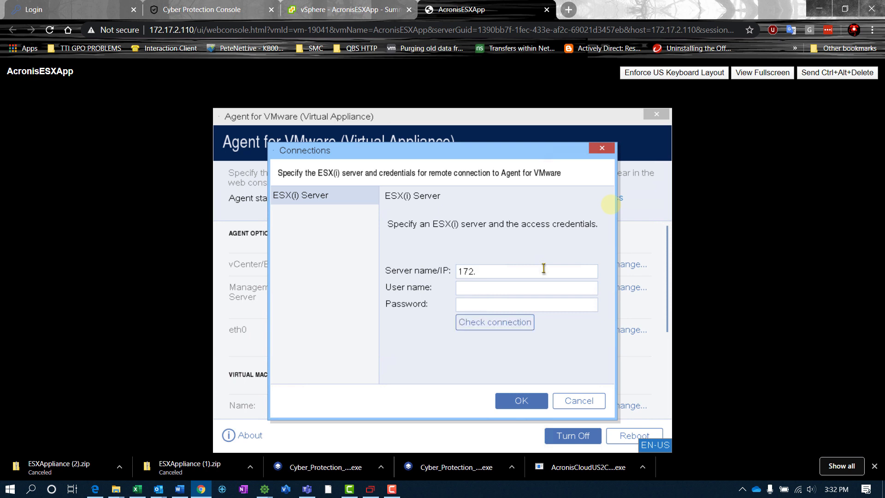
pyautogui.write('.17.2.110')
pyautogui.press('Tab')
pyautogui.write('administrator@')
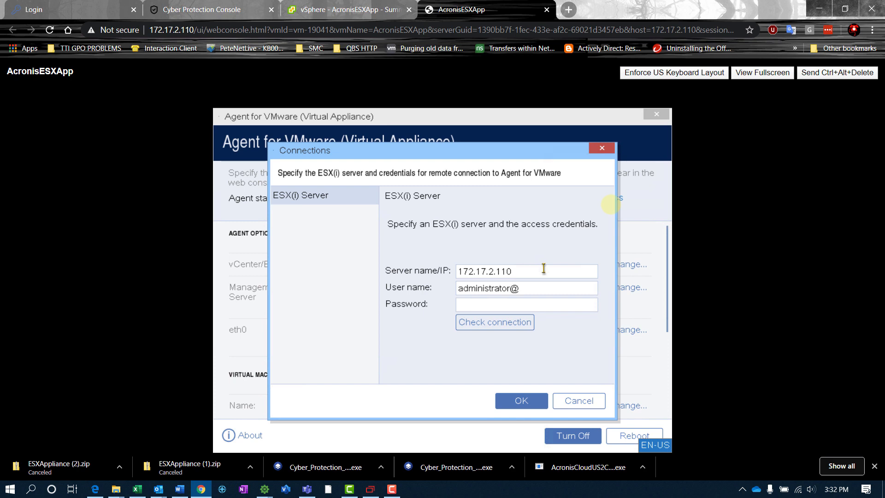
pyautogui.write('vsphere.local')
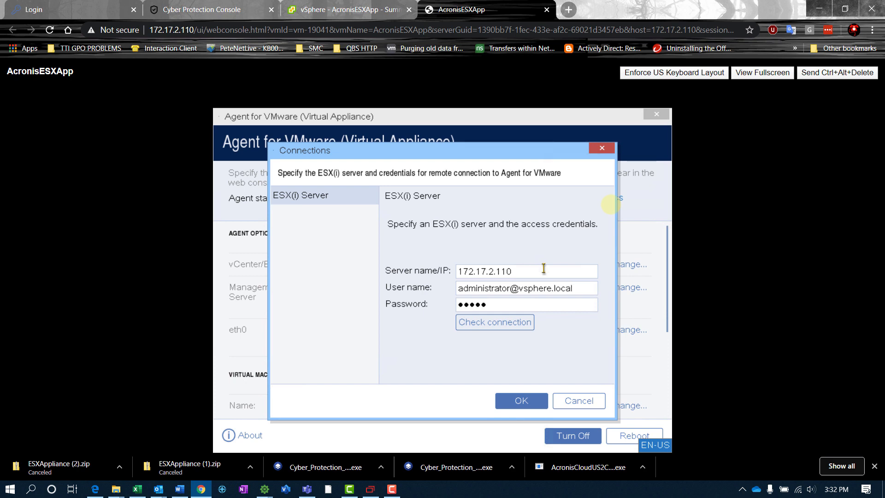
pyautogui.write('*****')
pyautogui.click(471, 323)
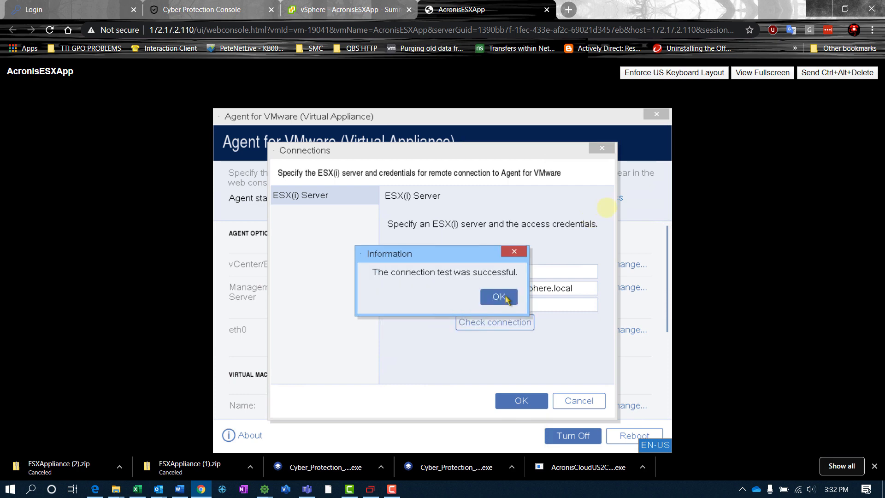
pyautogui.click(506, 295)
pyautogui.click(521, 401)
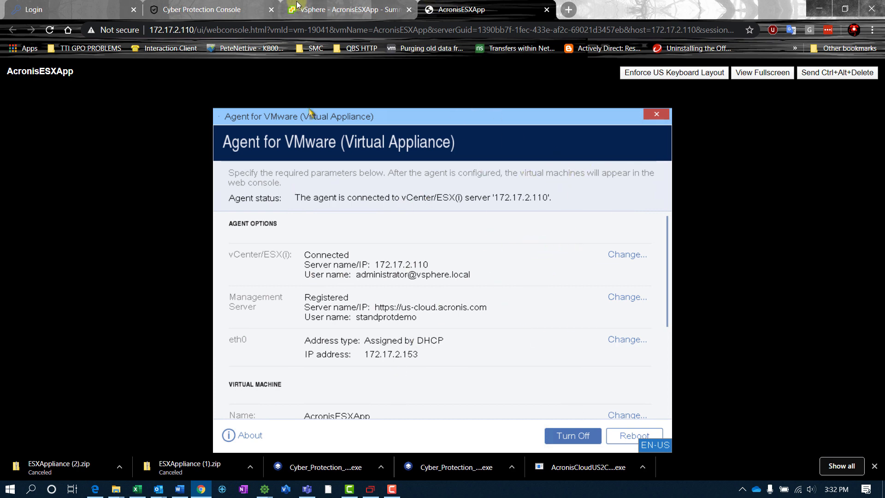
pyautogui.click(217, 10)
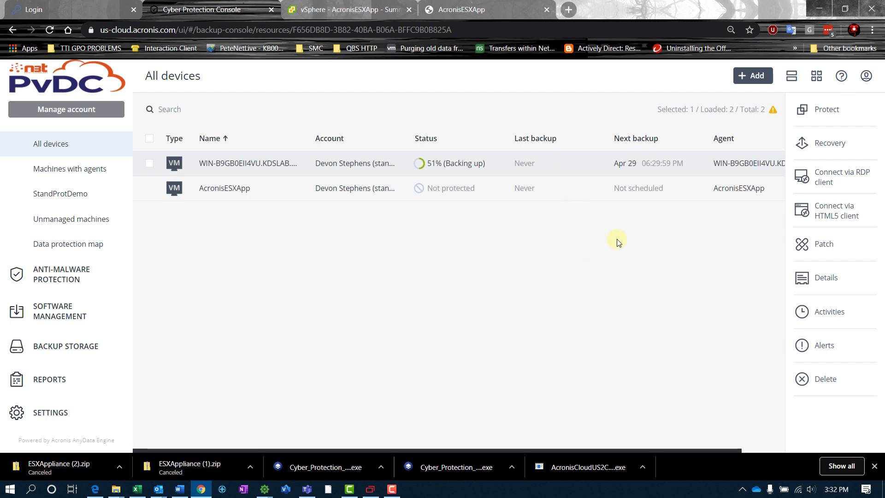
# Reload the All devices list so the machines discovered by AcronisESXApp appear.
pyautogui.click(210, 193)
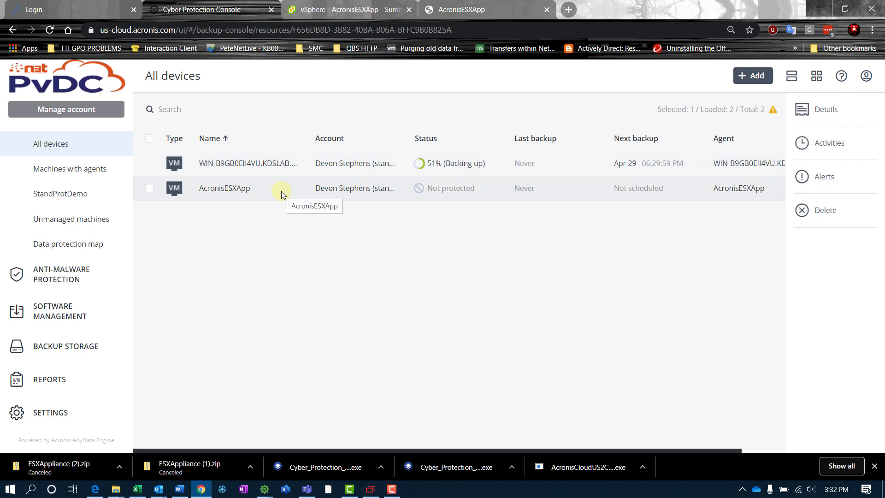
pyautogui.click(772, 110)
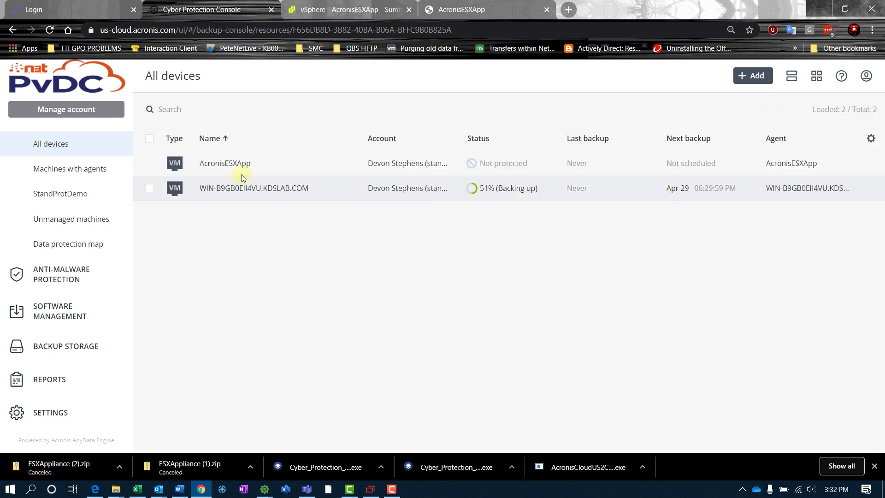
pyautogui.click(238, 174)
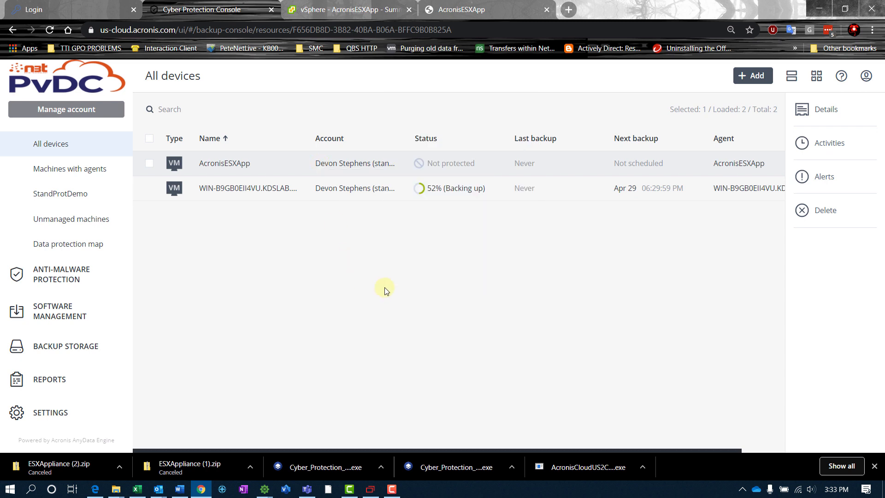
pyautogui.press('F5')
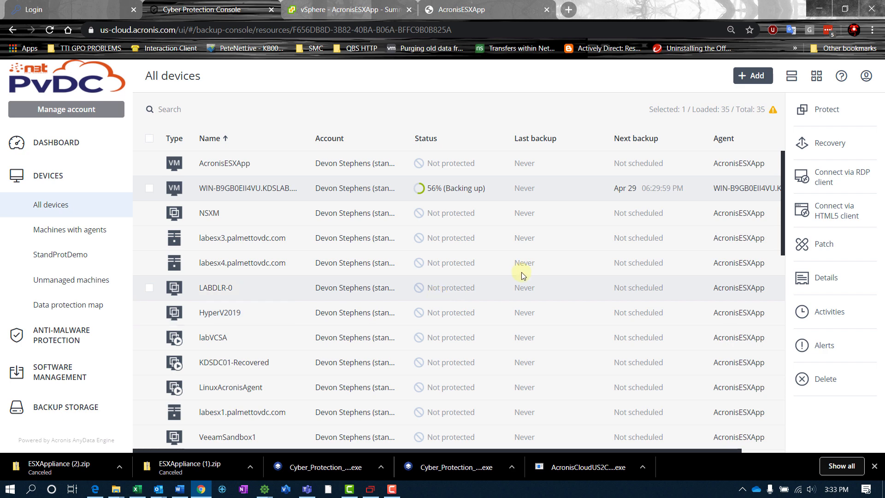
pyautogui.click(773, 110)
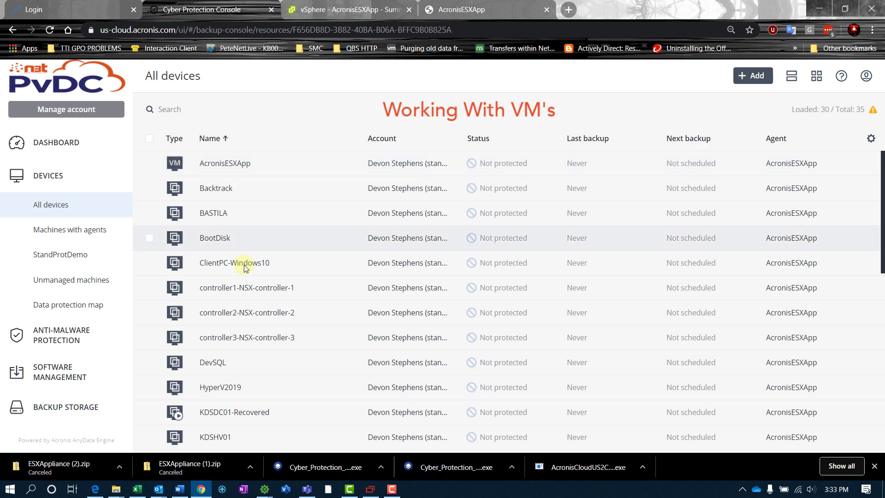
pyautogui.scroll(-1, 251, 351)
pyautogui.scroll(1, 234, 378)
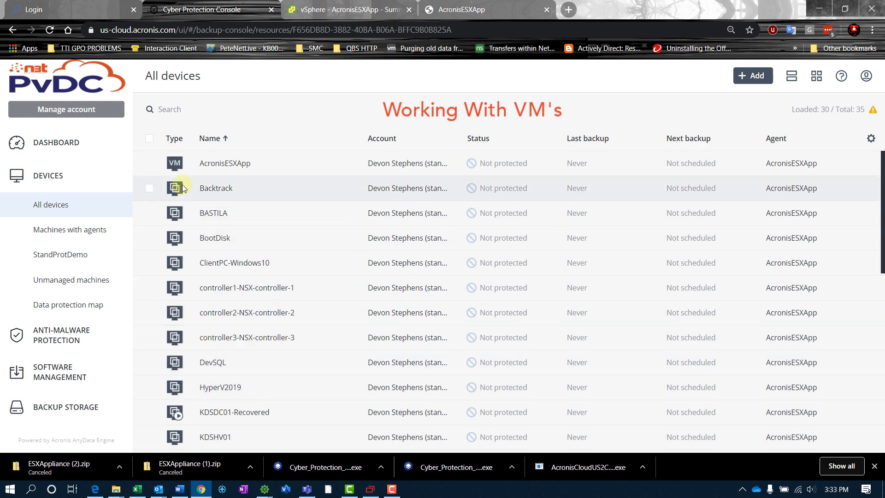
pyautogui.scroll(-8, 220, 356)
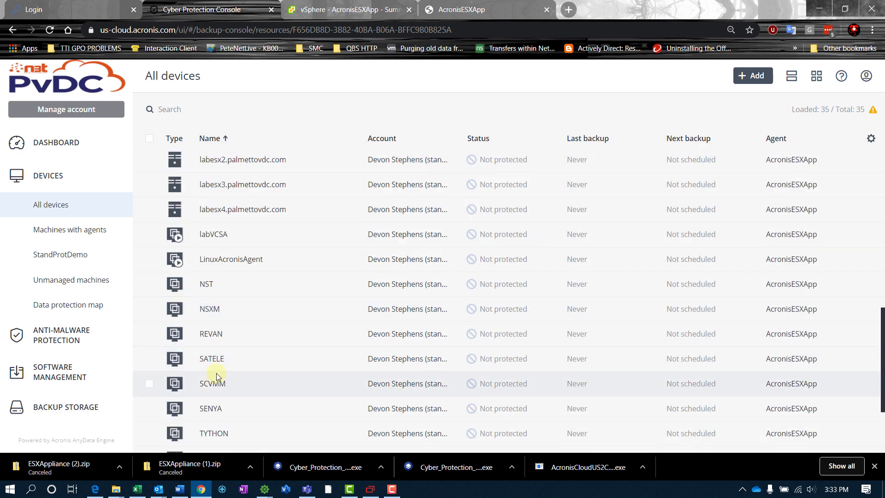
# Start a new protection plan for the LinuxAcronisAgent virtual machine.
pyautogui.click(217, 262)
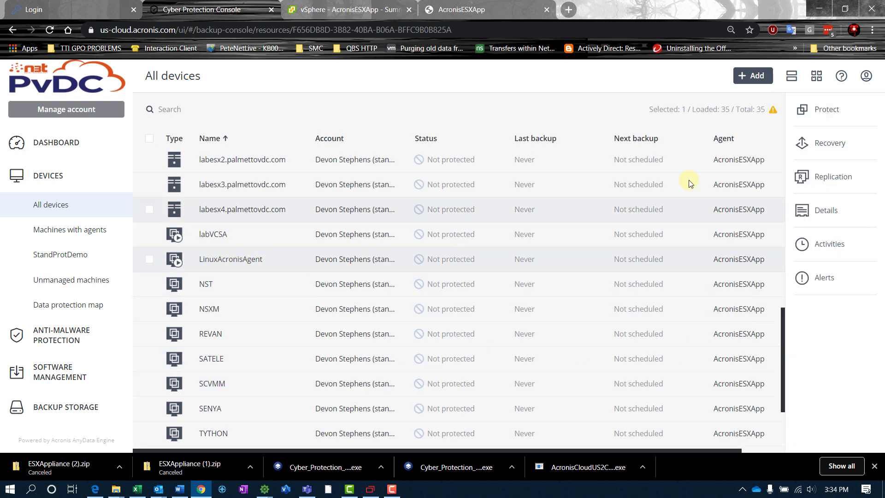
pyautogui.click(804, 109)
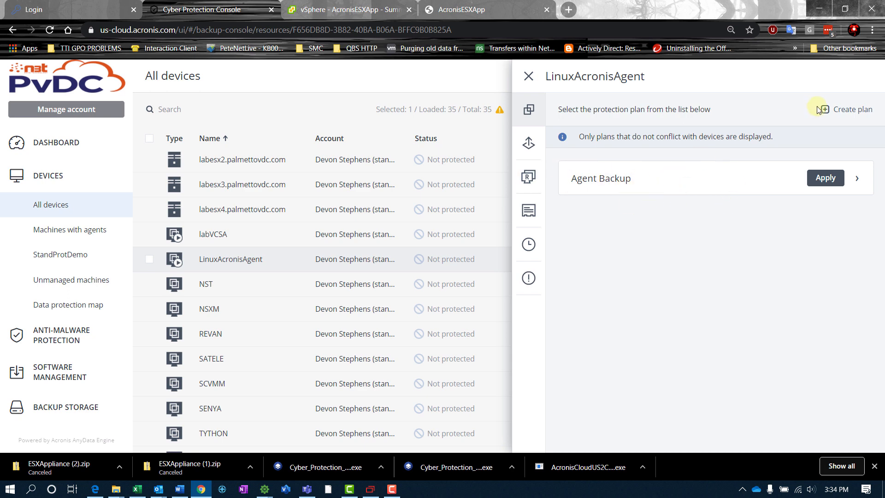
pyautogui.click(853, 110)
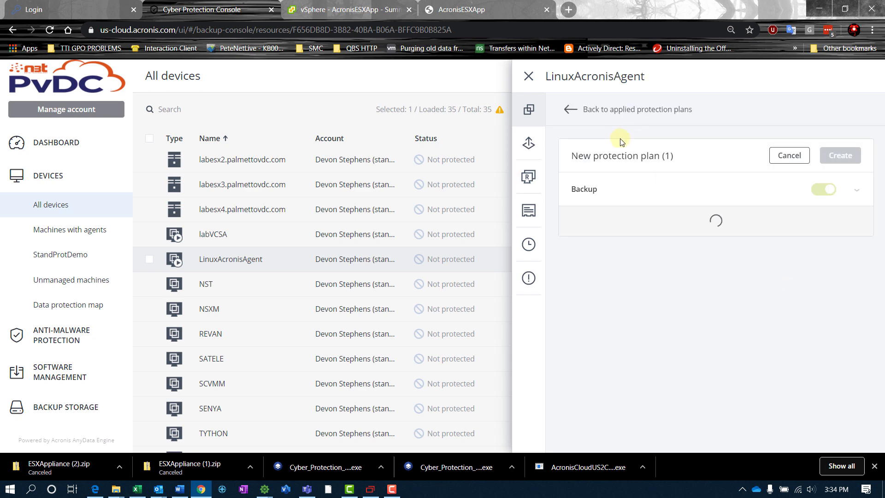
# Name the plan 'VM Backup' and store backups on the \\172.17.2.99\Backup\ share.
pyautogui.moveTo(660, 152)
pyautogui.click(681, 157)
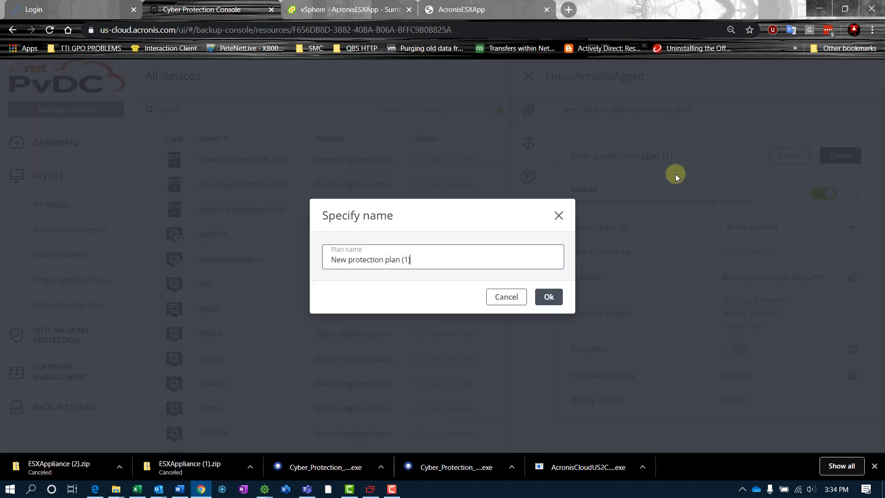
pyautogui.moveTo(457, 253); pyautogui.dragTo(266, 256)
pyautogui.write('VM Backup')
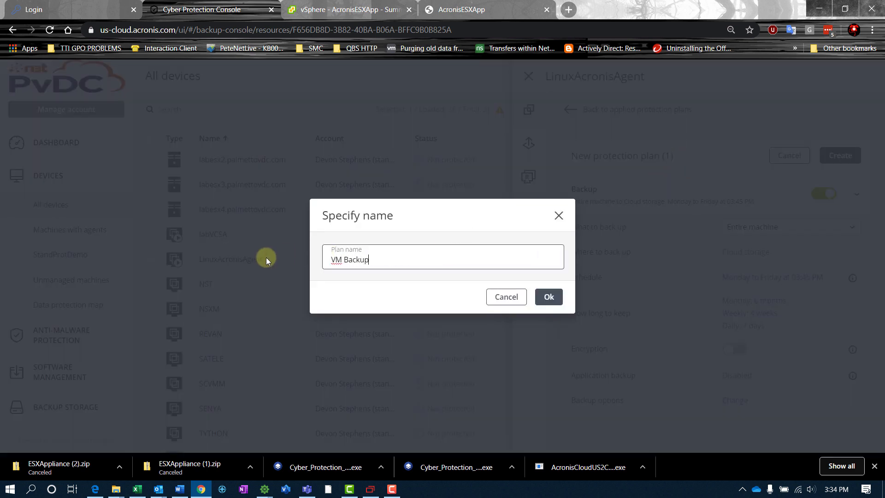
pyautogui.click(544, 296)
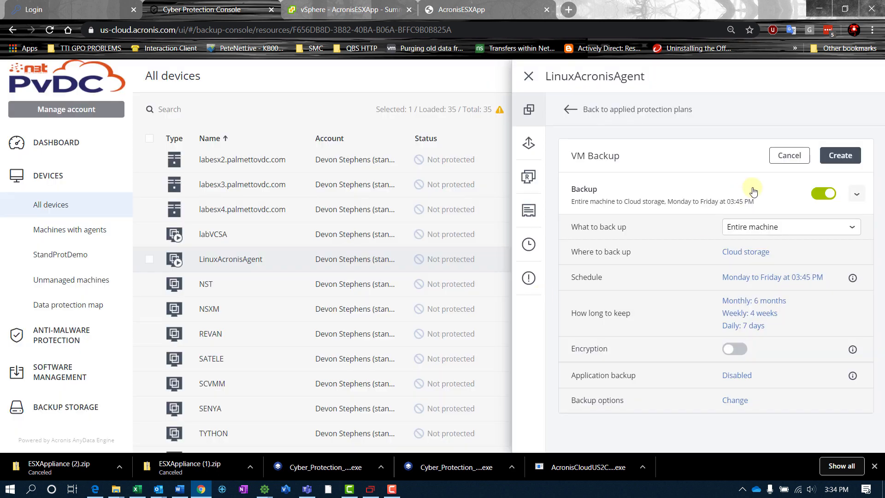
pyautogui.click(738, 254)
pyautogui.click(579, 188)
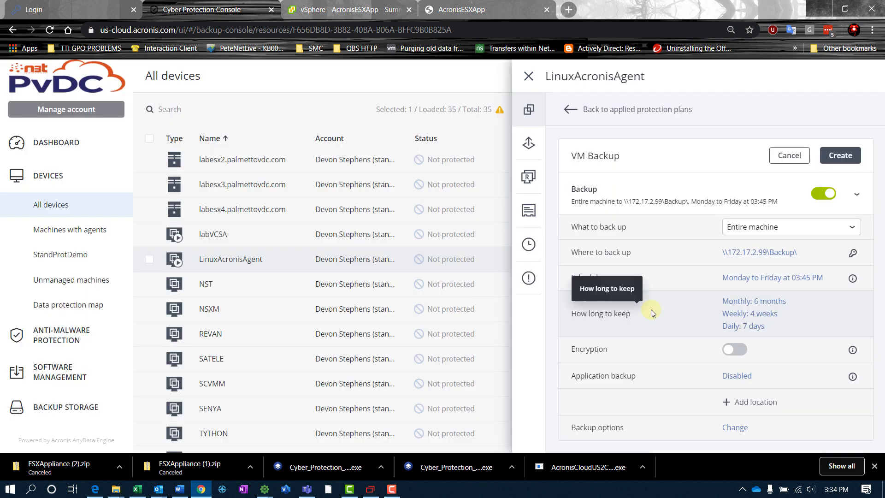
# Schedule the plan to back up every day at 06:30 PM.
pyautogui.click(780, 278)
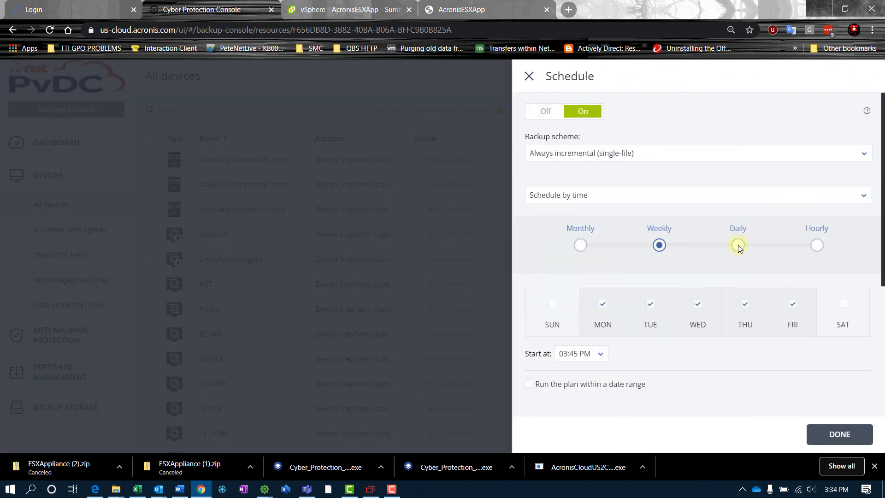
pyautogui.click(737, 244)
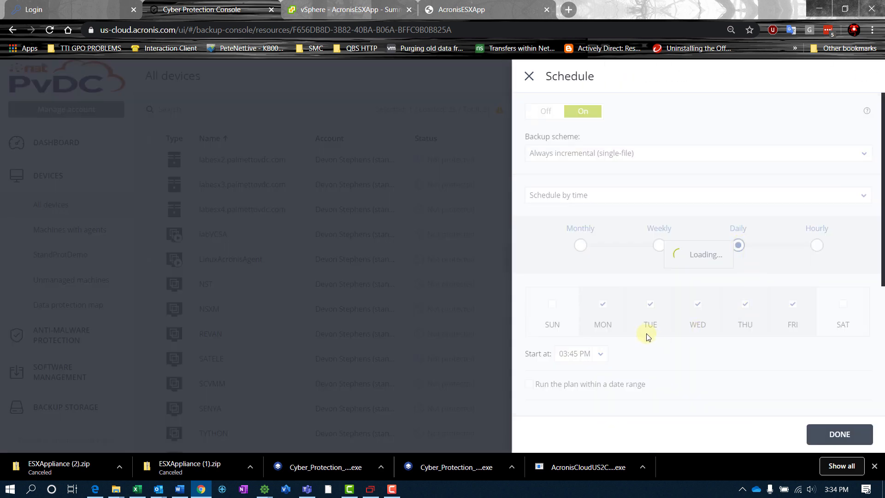
pyautogui.scroll(-2, 570, 221)
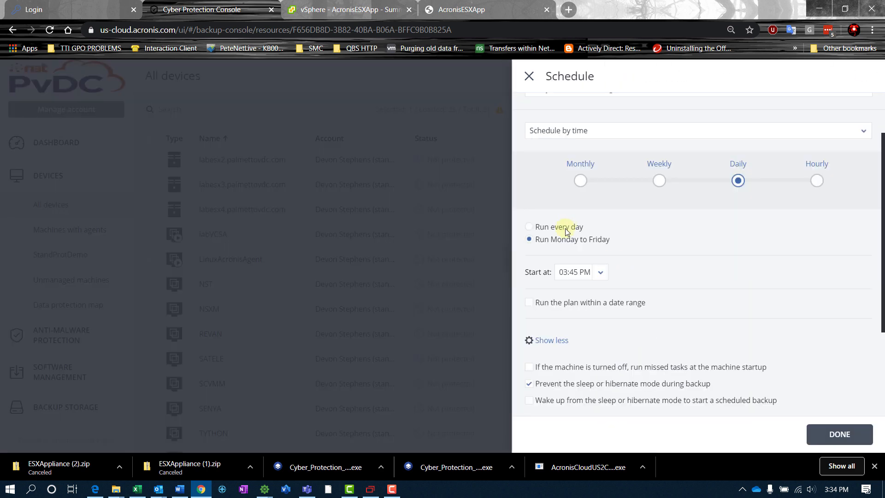
pyautogui.click(566, 230)
pyautogui.click(599, 272)
pyautogui.scroll(-3, 579, 392)
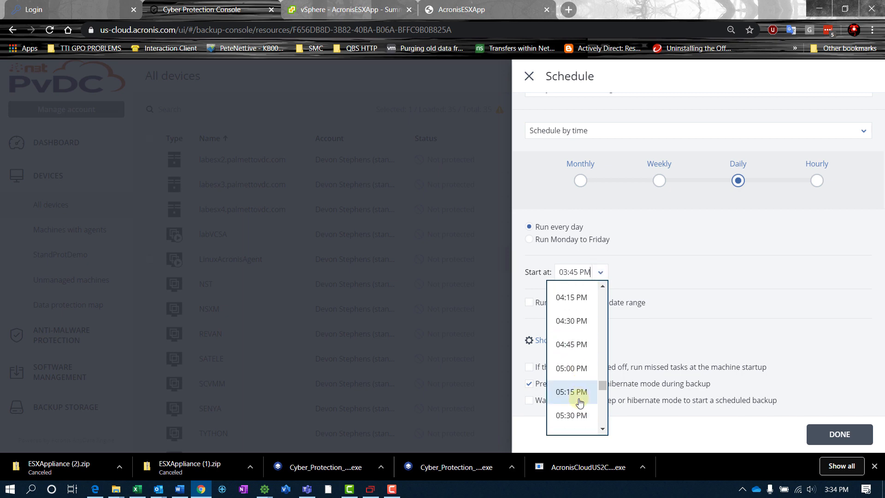
pyautogui.scroll(-3, 578, 402)
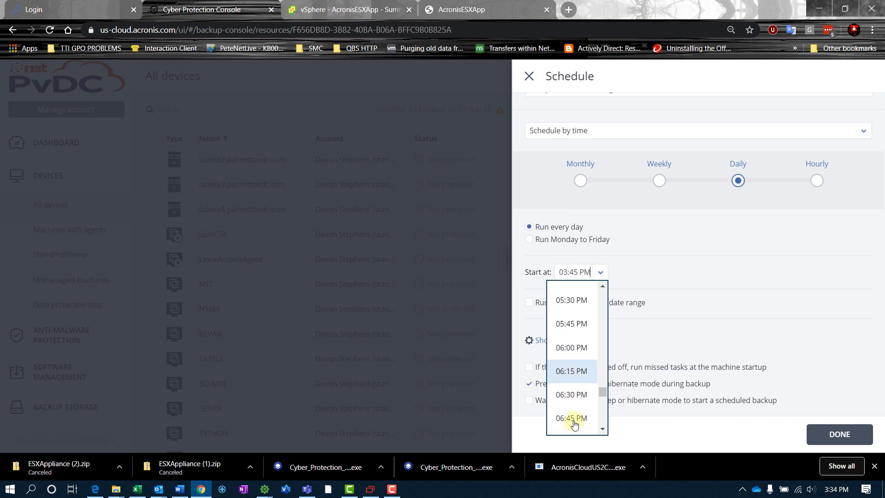
pyautogui.click(572, 395)
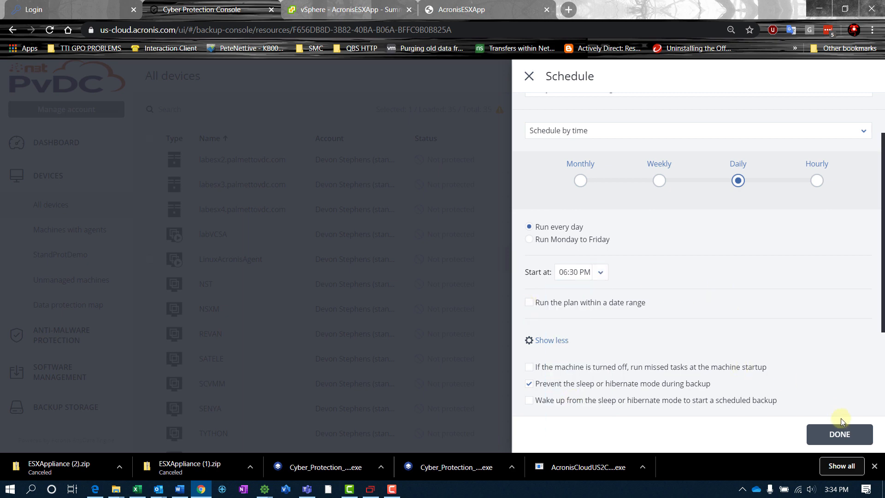
pyautogui.click(840, 431)
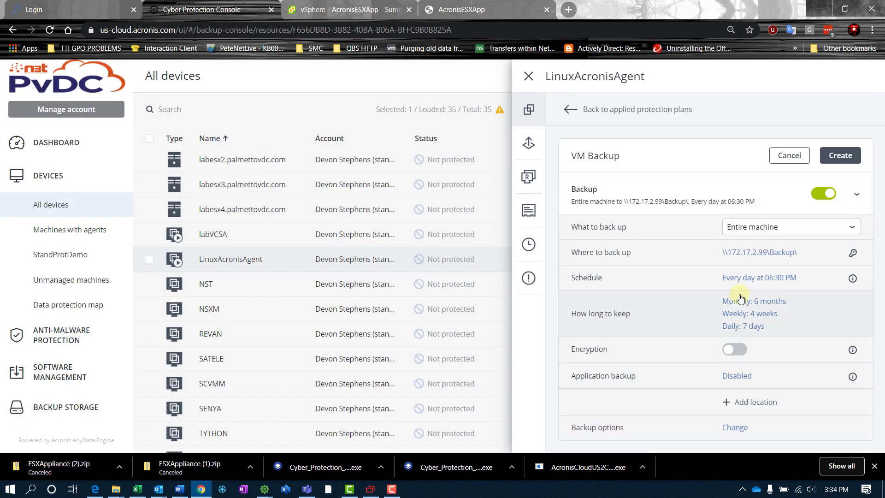
# Set the plan's monthly backup retention to 1 month.
pyautogui.click(737, 324)
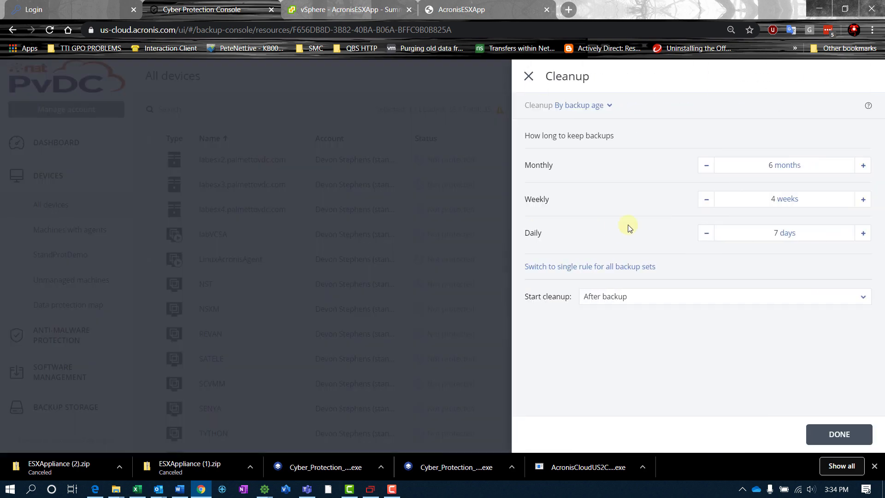
pyautogui.click(813, 162)
pyautogui.write('1')
pyautogui.click(838, 434)
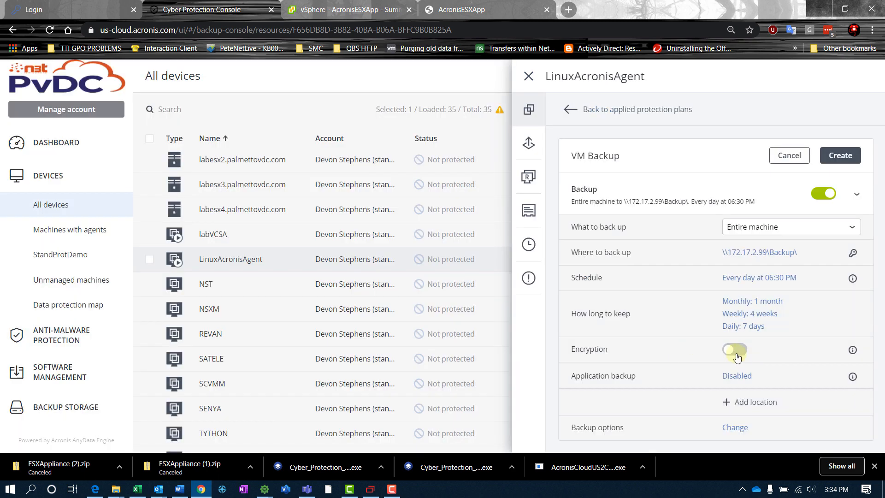
# Enable backup encryption with a password and AES 256.
pyautogui.click(734, 349)
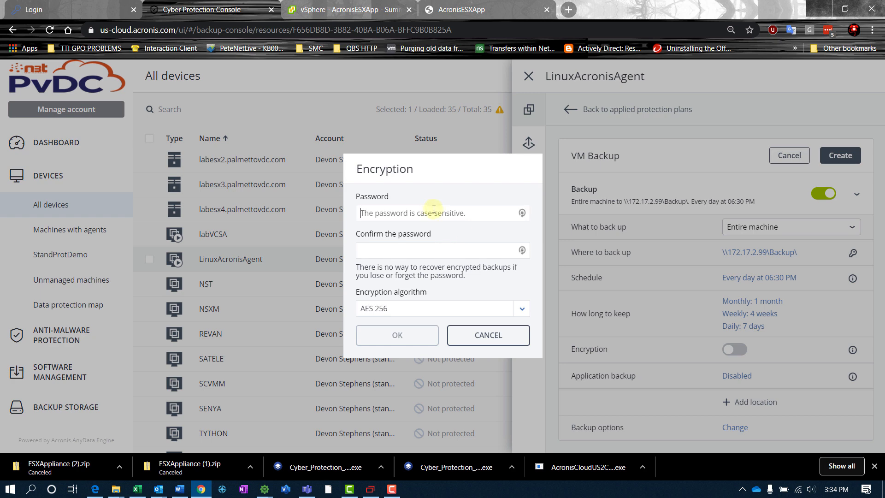
pyautogui.write('••')
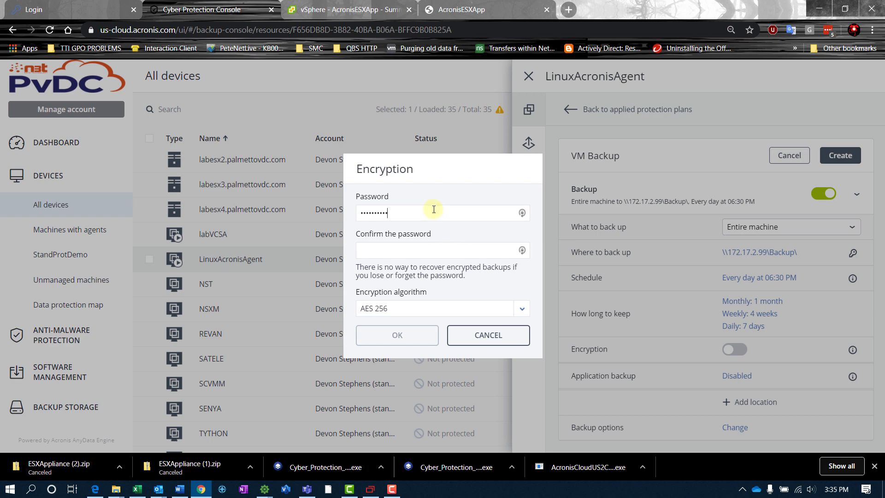
pyautogui.click(465, 251)
pyautogui.write('••••••••••')
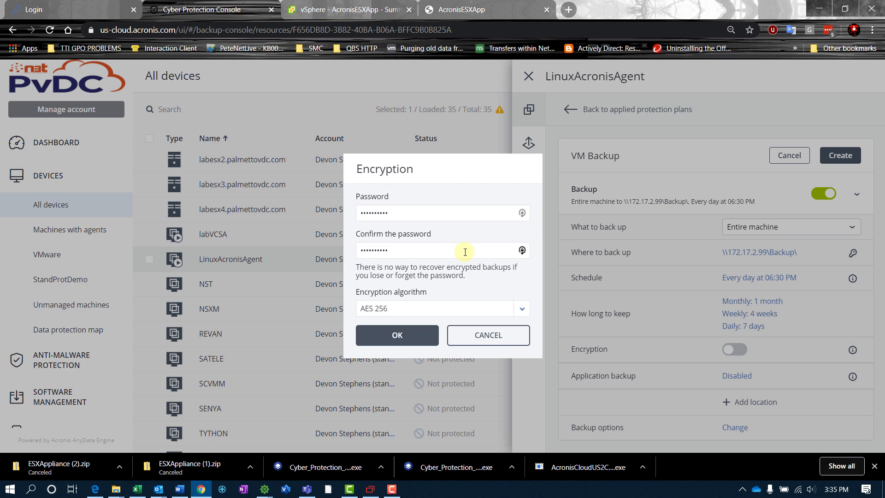
pyautogui.click(396, 339)
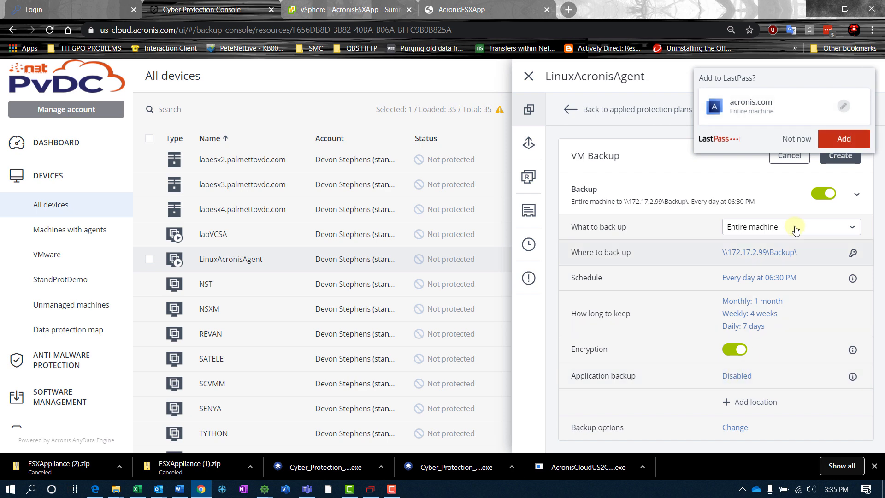
# Add a Cloud storage second location keeping 10 backups, then create the VM Backup plan.
pyautogui.click(745, 402)
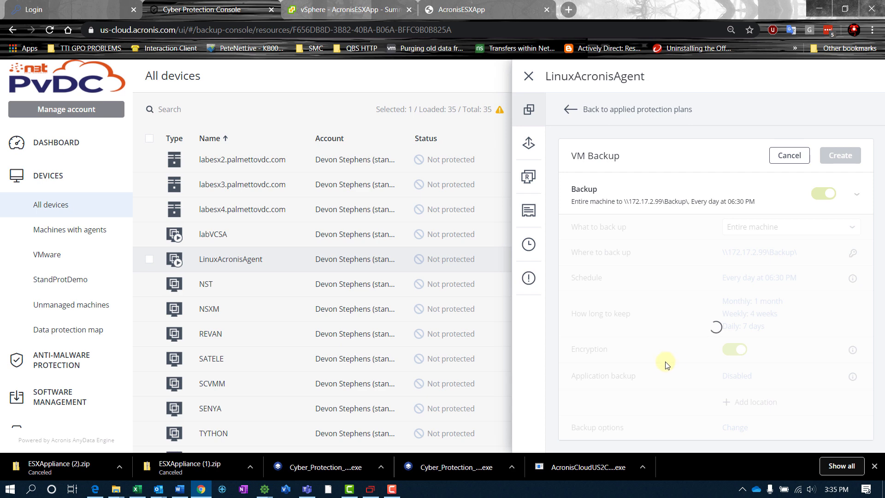
pyautogui.scroll(-1, 666, 365)
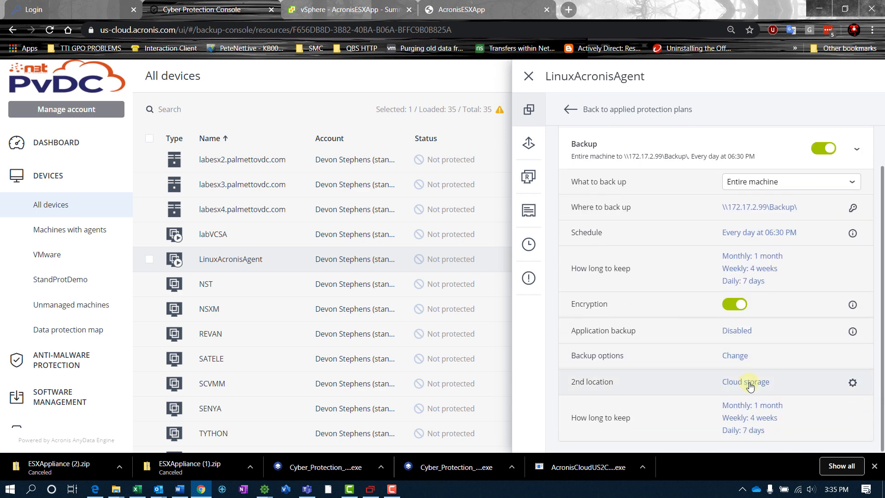
pyautogui.click(750, 409)
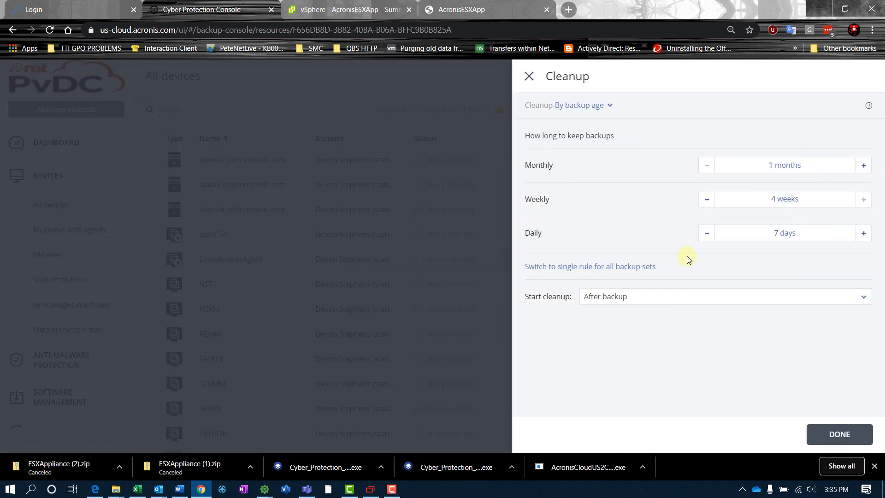
pyautogui.click(592, 109)
pyautogui.click(559, 144)
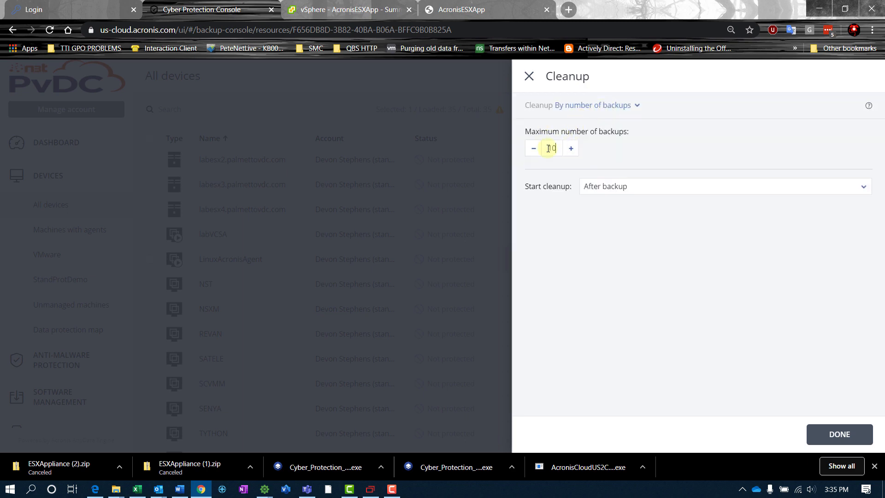
pyautogui.click(839, 434)
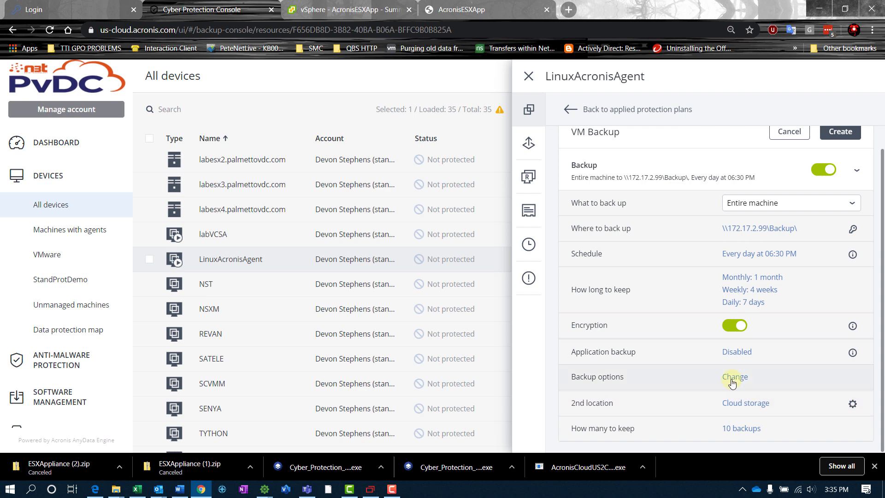
pyautogui.scroll(1, 779, 371)
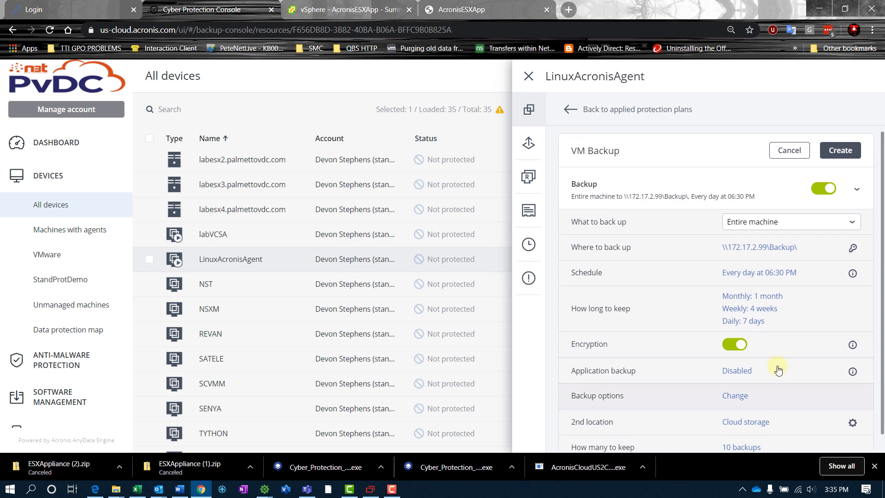
pyautogui.scroll(-1, 778, 371)
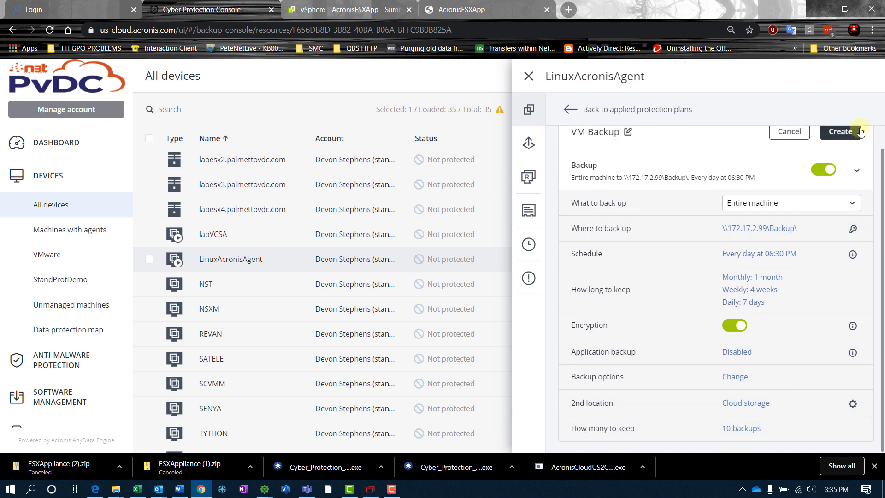
pyautogui.click(842, 133)
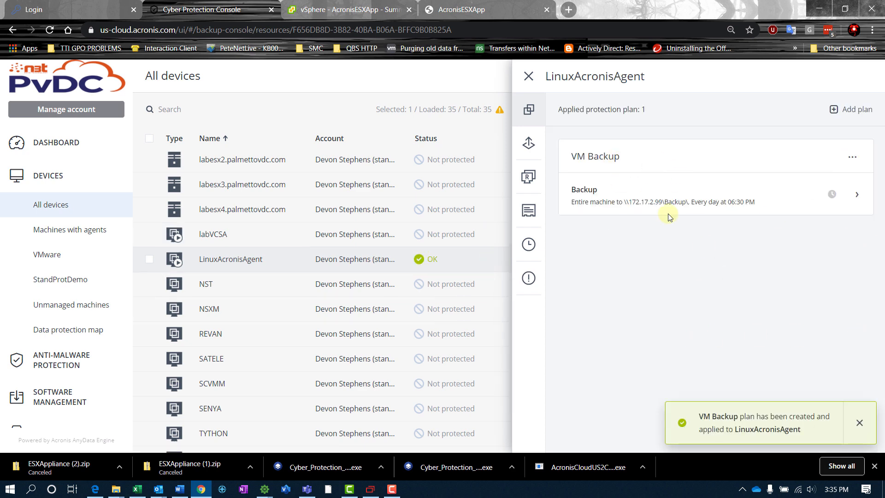
# Select Kube01, Kube02 and Kube03 and apply the VM Backup plan to them.
pyautogui.click(529, 77)
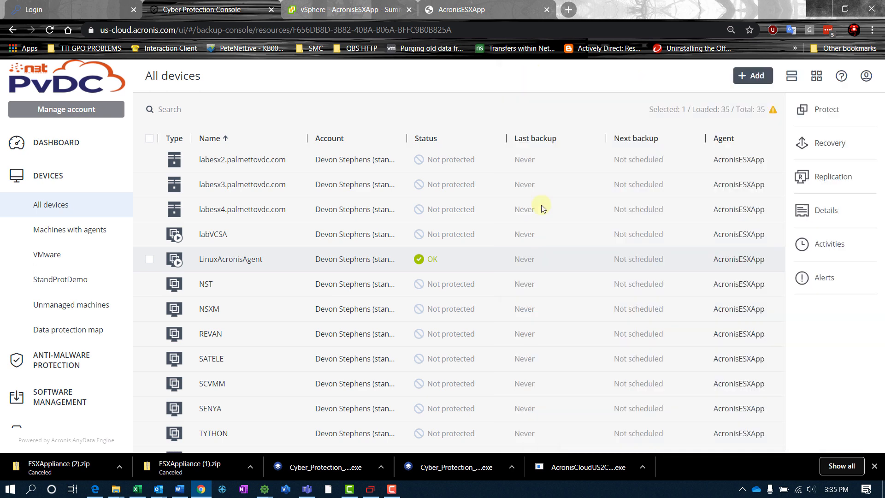
pyautogui.scroll(-3, 212, 333)
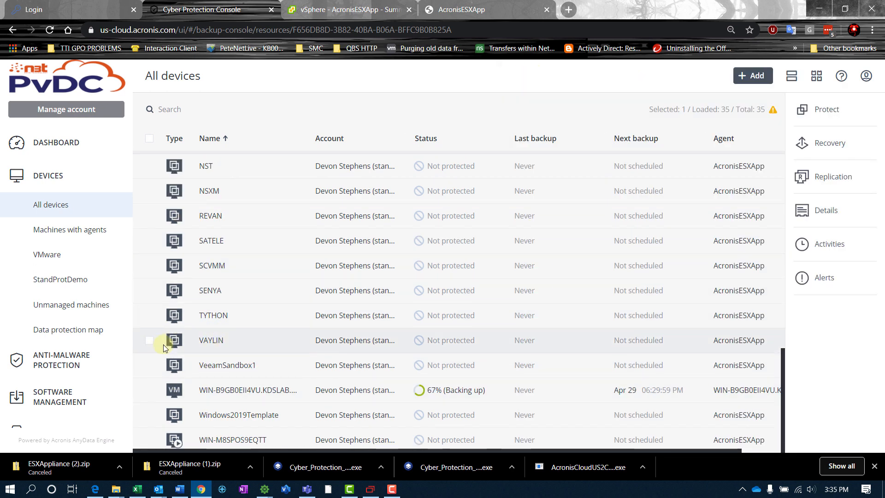
pyautogui.scroll(10, 162, 346)
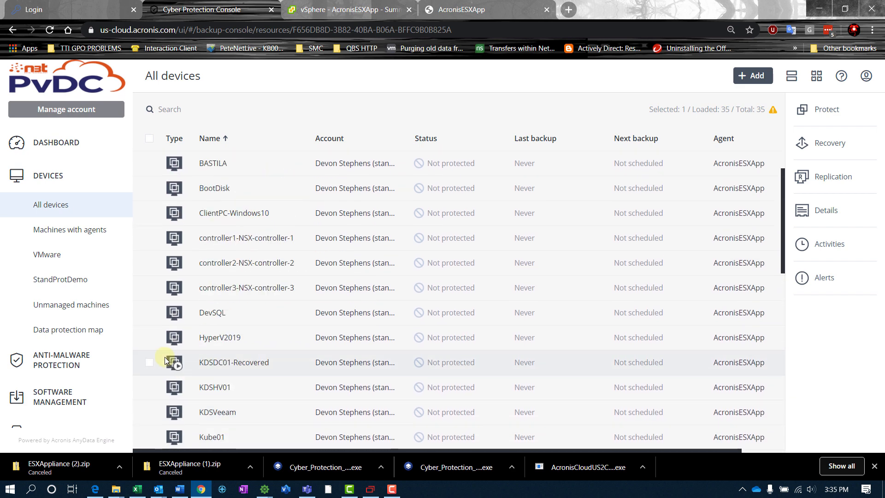
pyautogui.scroll(-3, 162, 358)
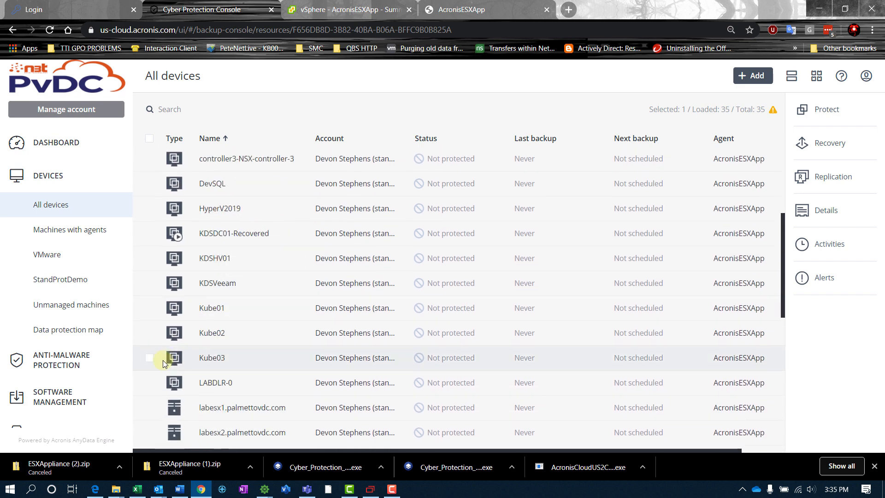
pyautogui.click(150, 333)
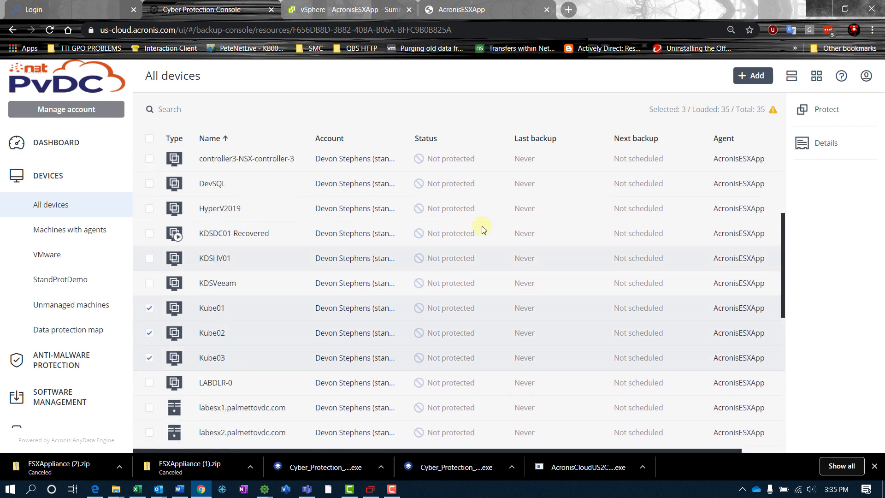
pyautogui.click(816, 112)
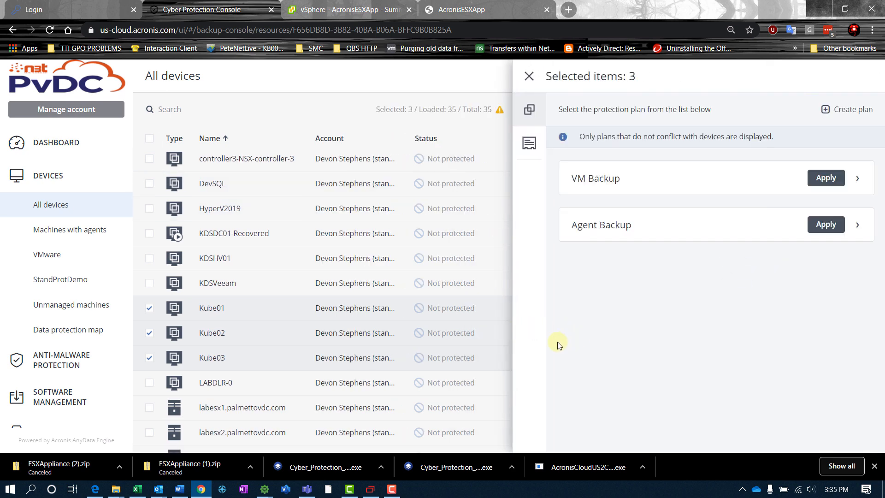
pyautogui.click(826, 178)
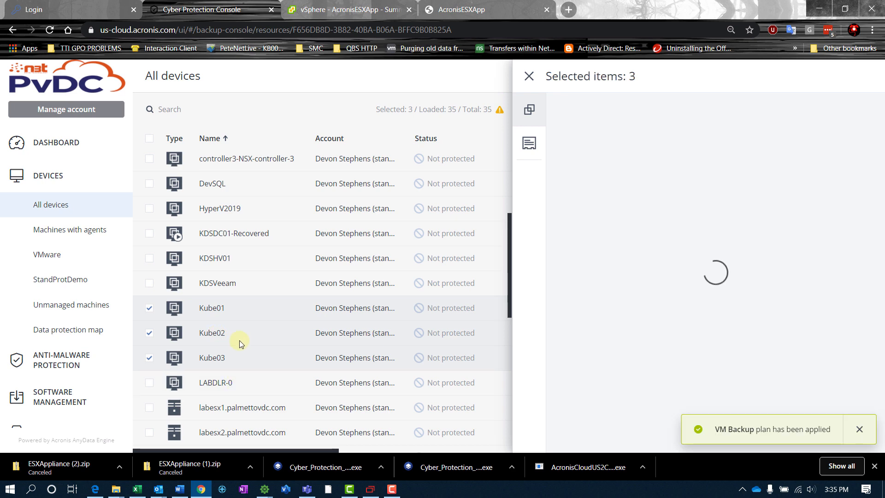
# Confirm Kube01 is protected by VM Backup, then clear the device selection.
pyautogui.click(528, 76)
pyautogui.click(150, 307)
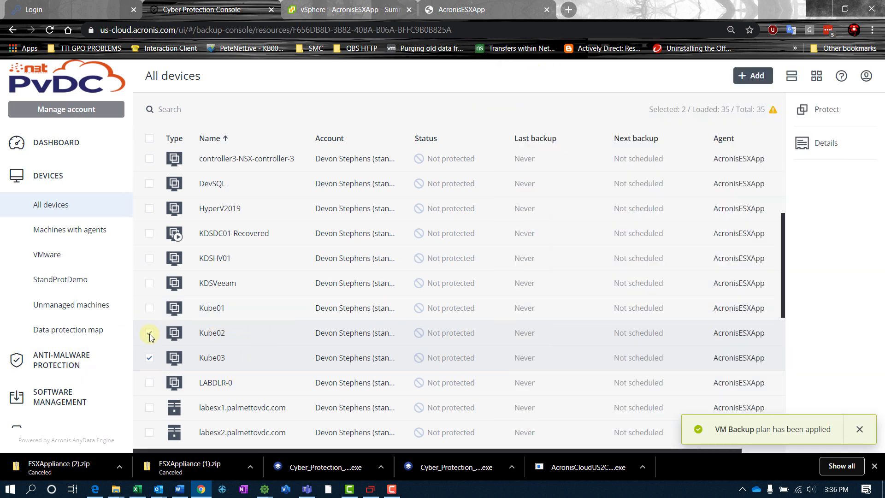
pyautogui.click(150, 335)
pyautogui.click(151, 356)
pyautogui.click(225, 309)
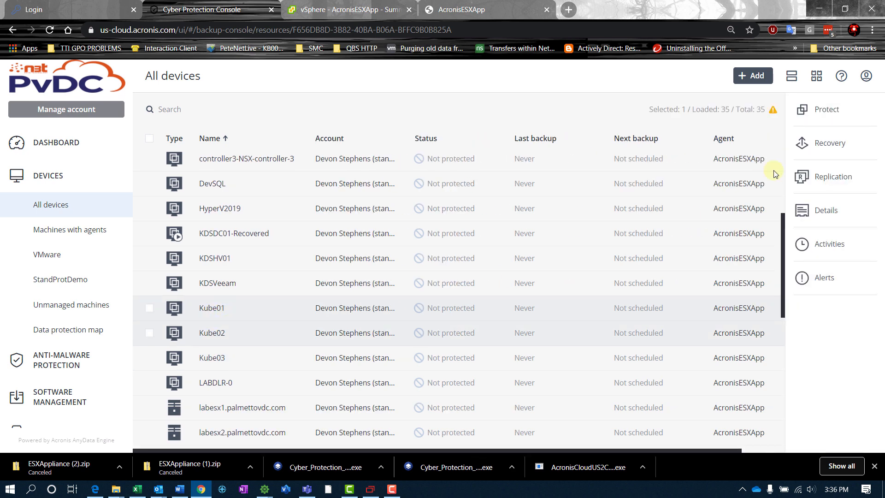
pyautogui.click(846, 108)
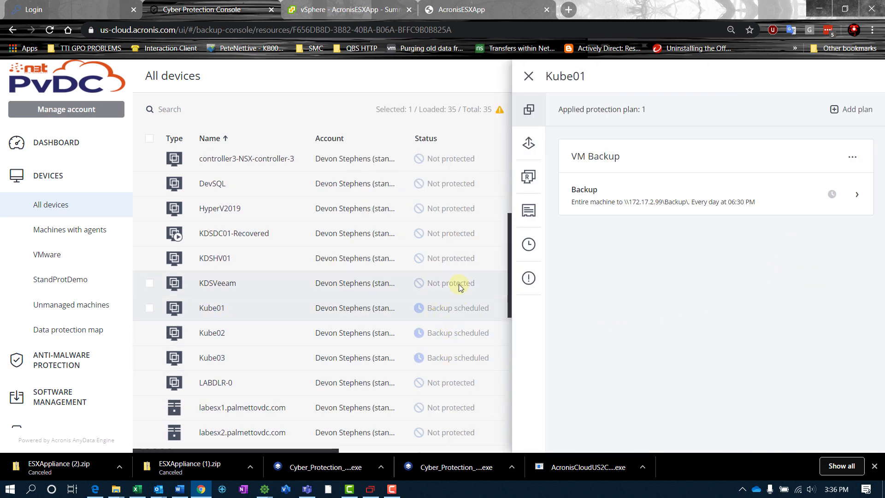
pyautogui.click(528, 76)
pyautogui.click(773, 112)
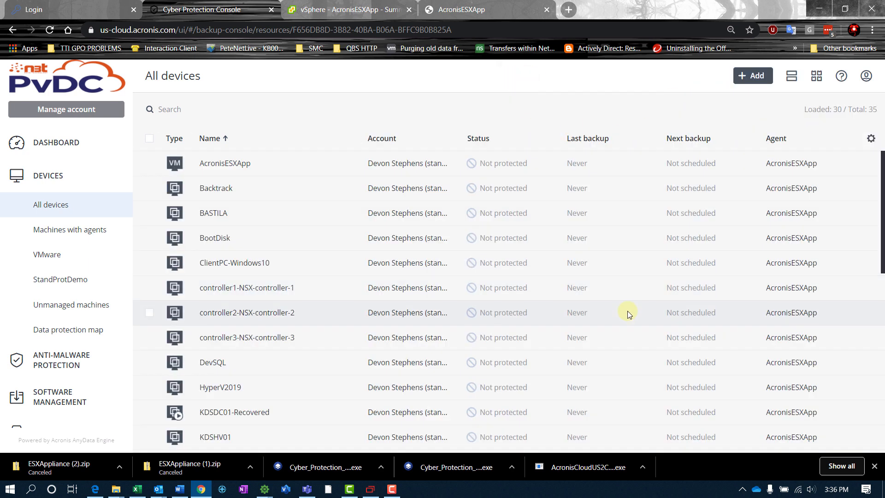